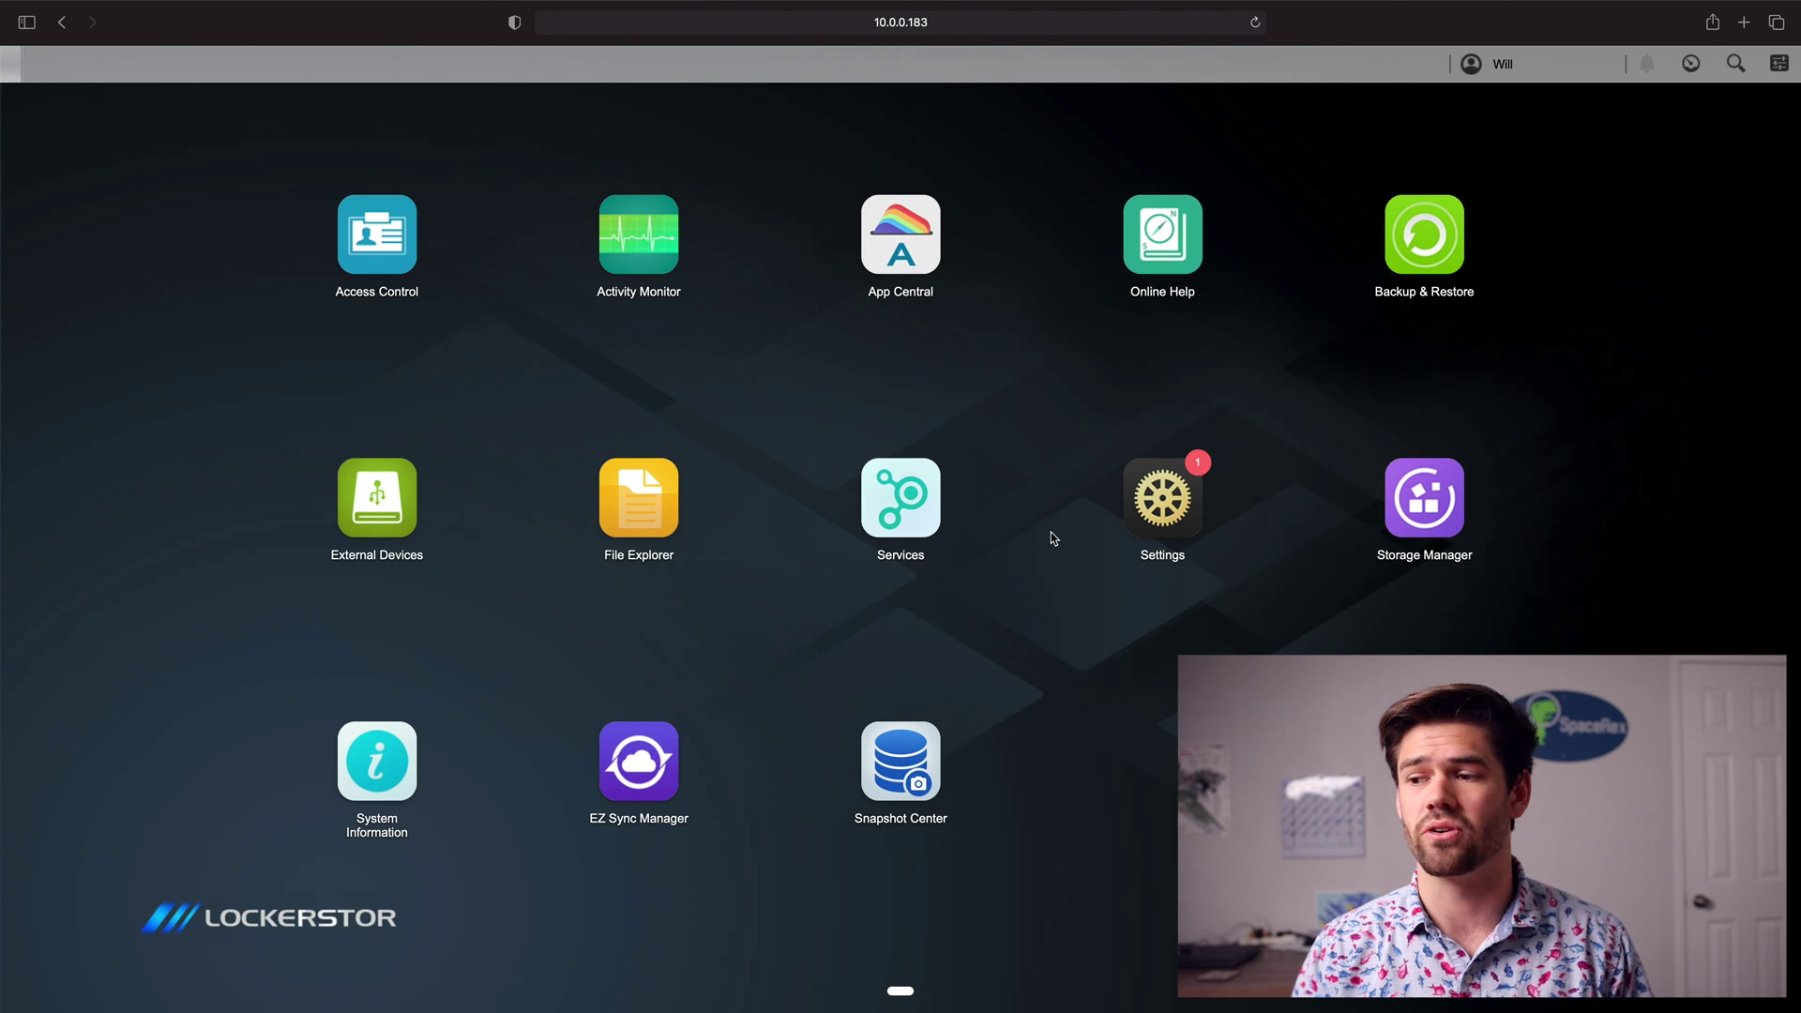
# Step: Enable the DDNS service with myasustor.com as the provider and apply the settings
pyautogui.click(1152, 499)
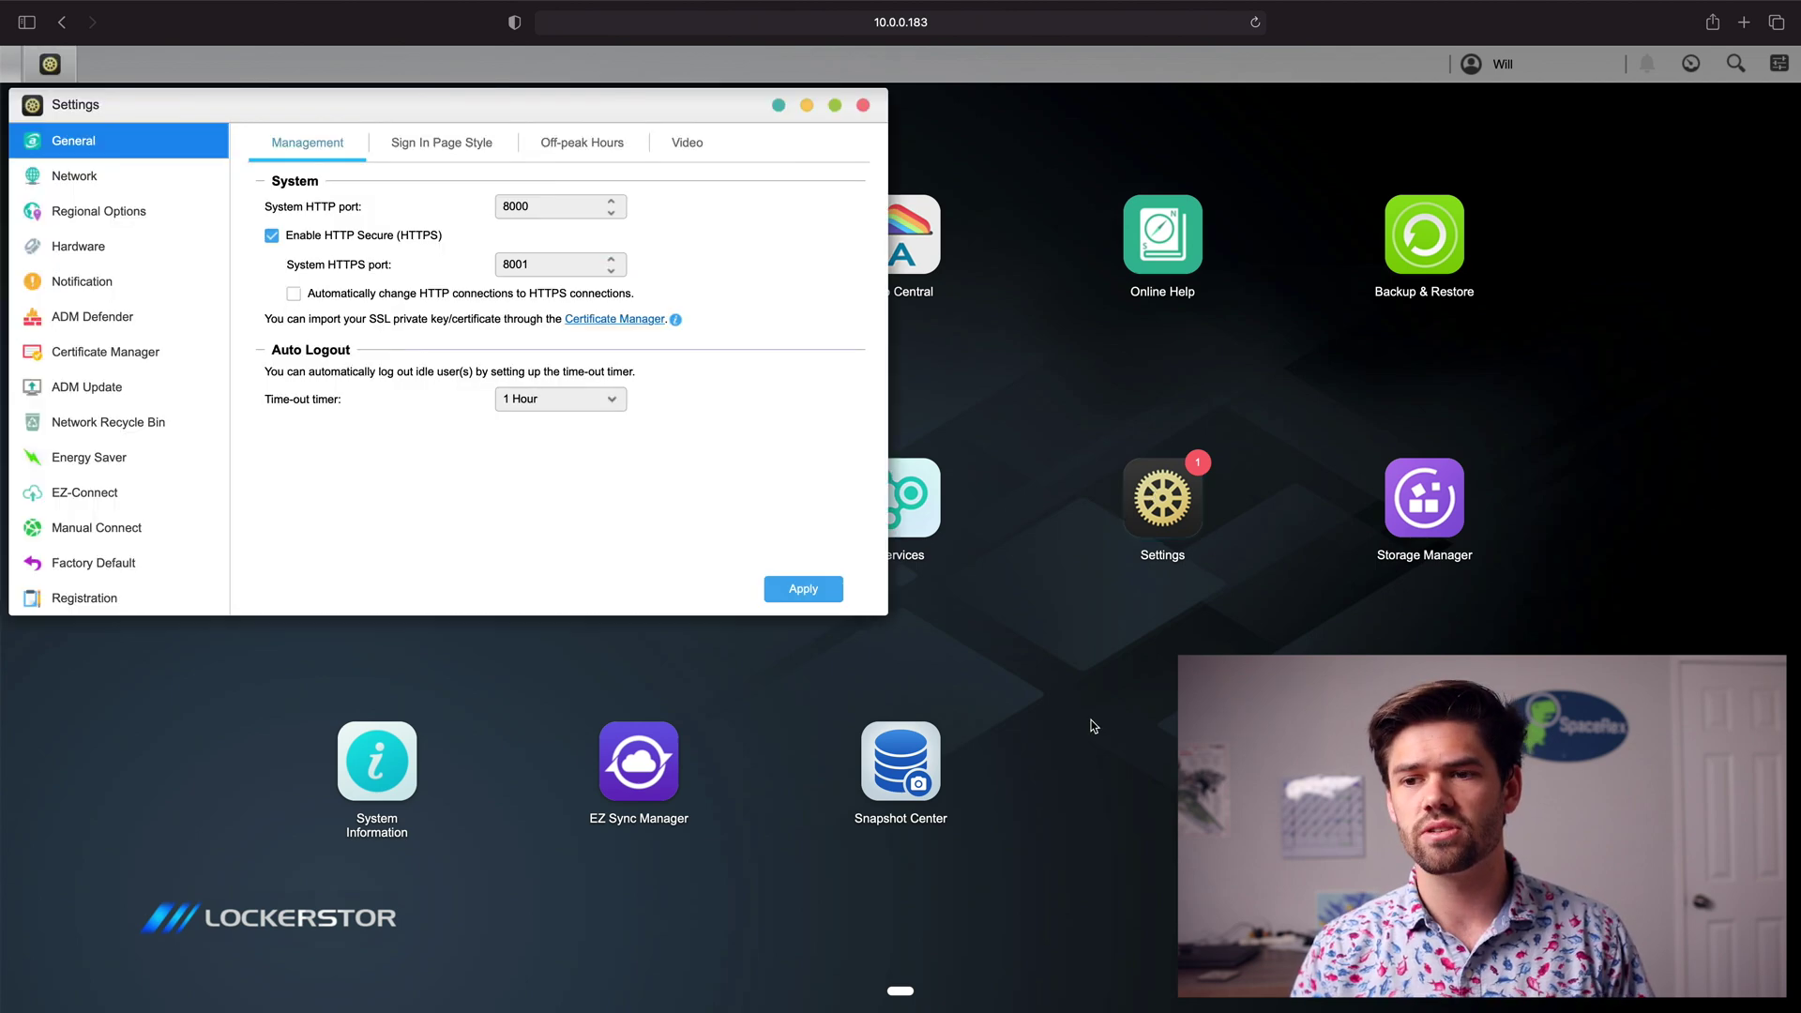
pyautogui.click(79, 539)
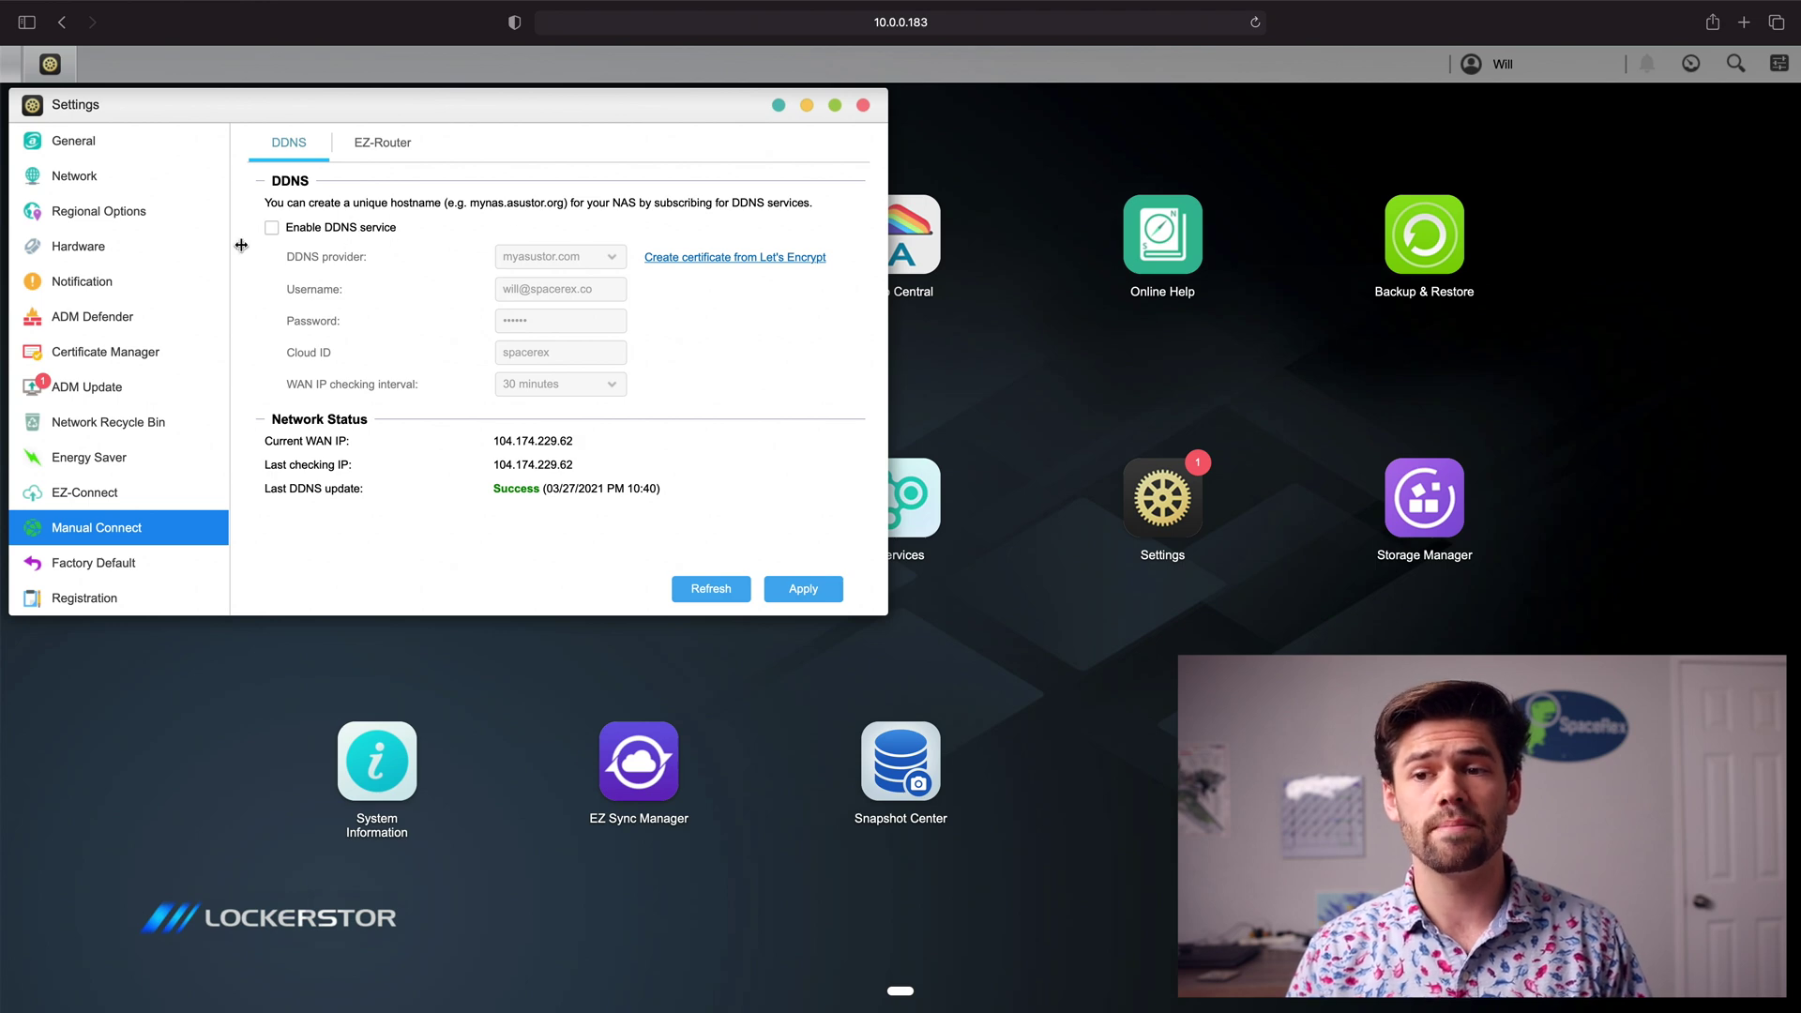
pyautogui.click(273, 231)
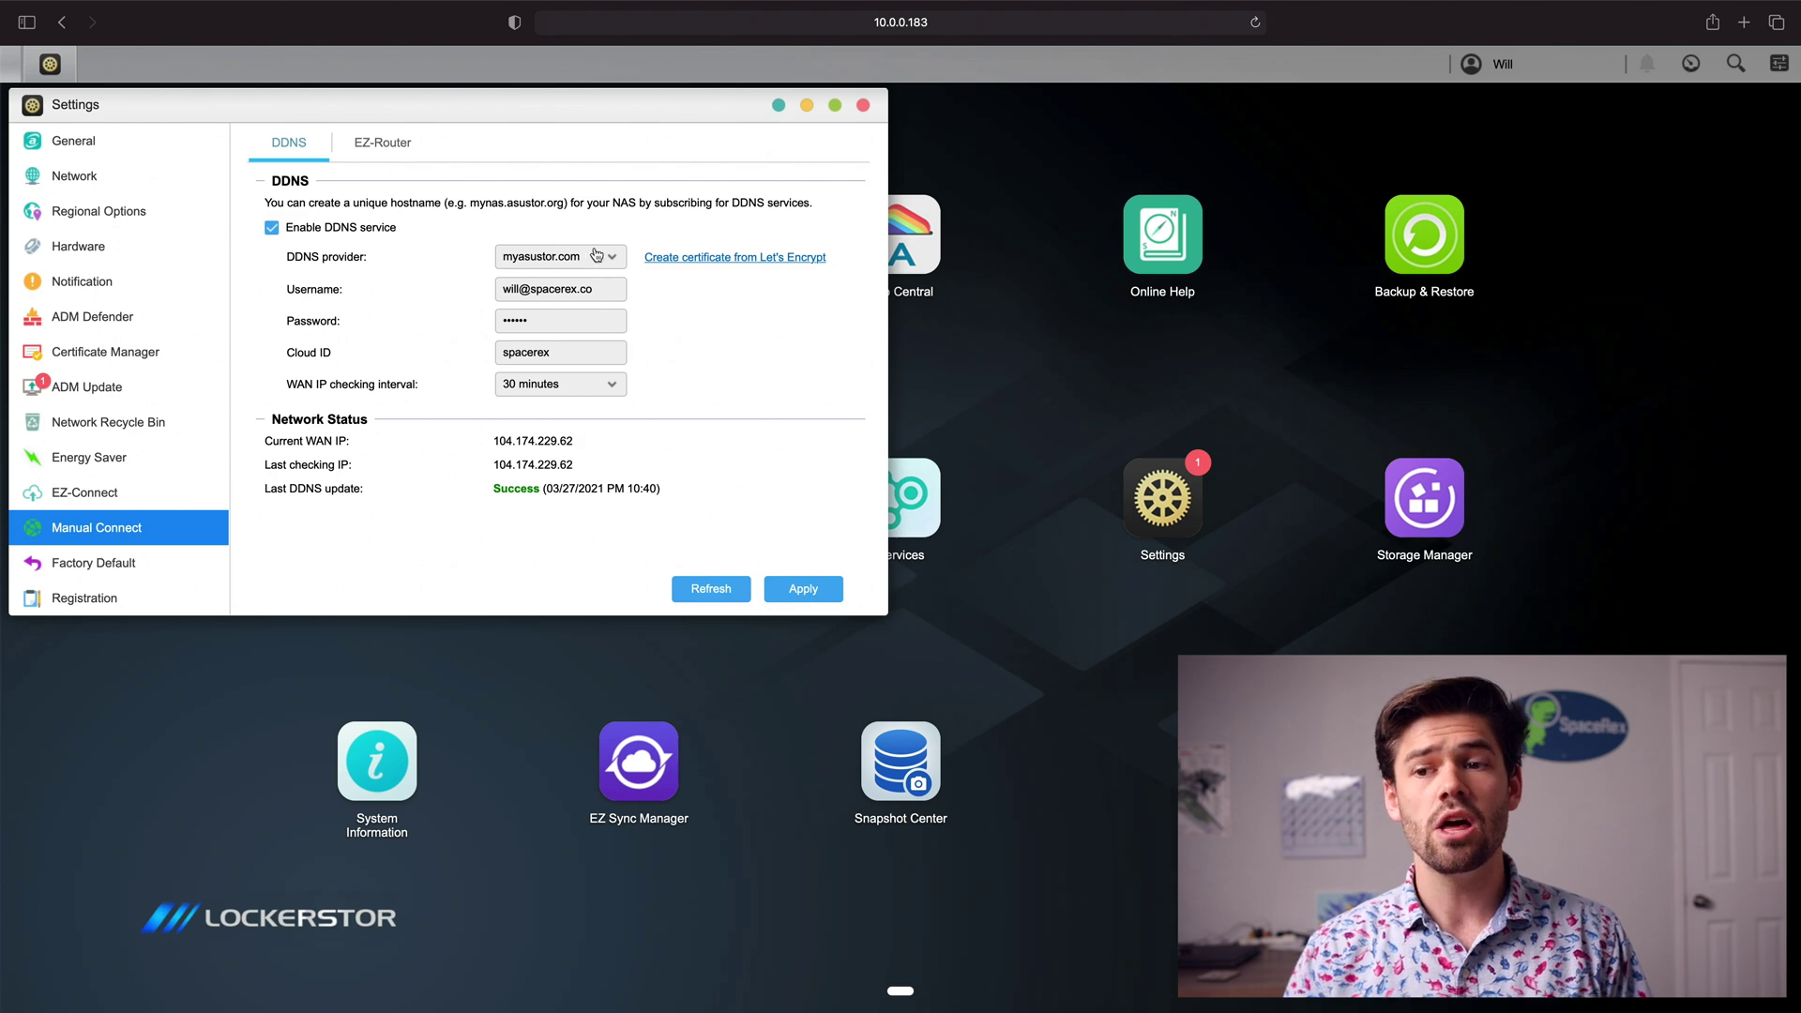
pyautogui.click(581, 257)
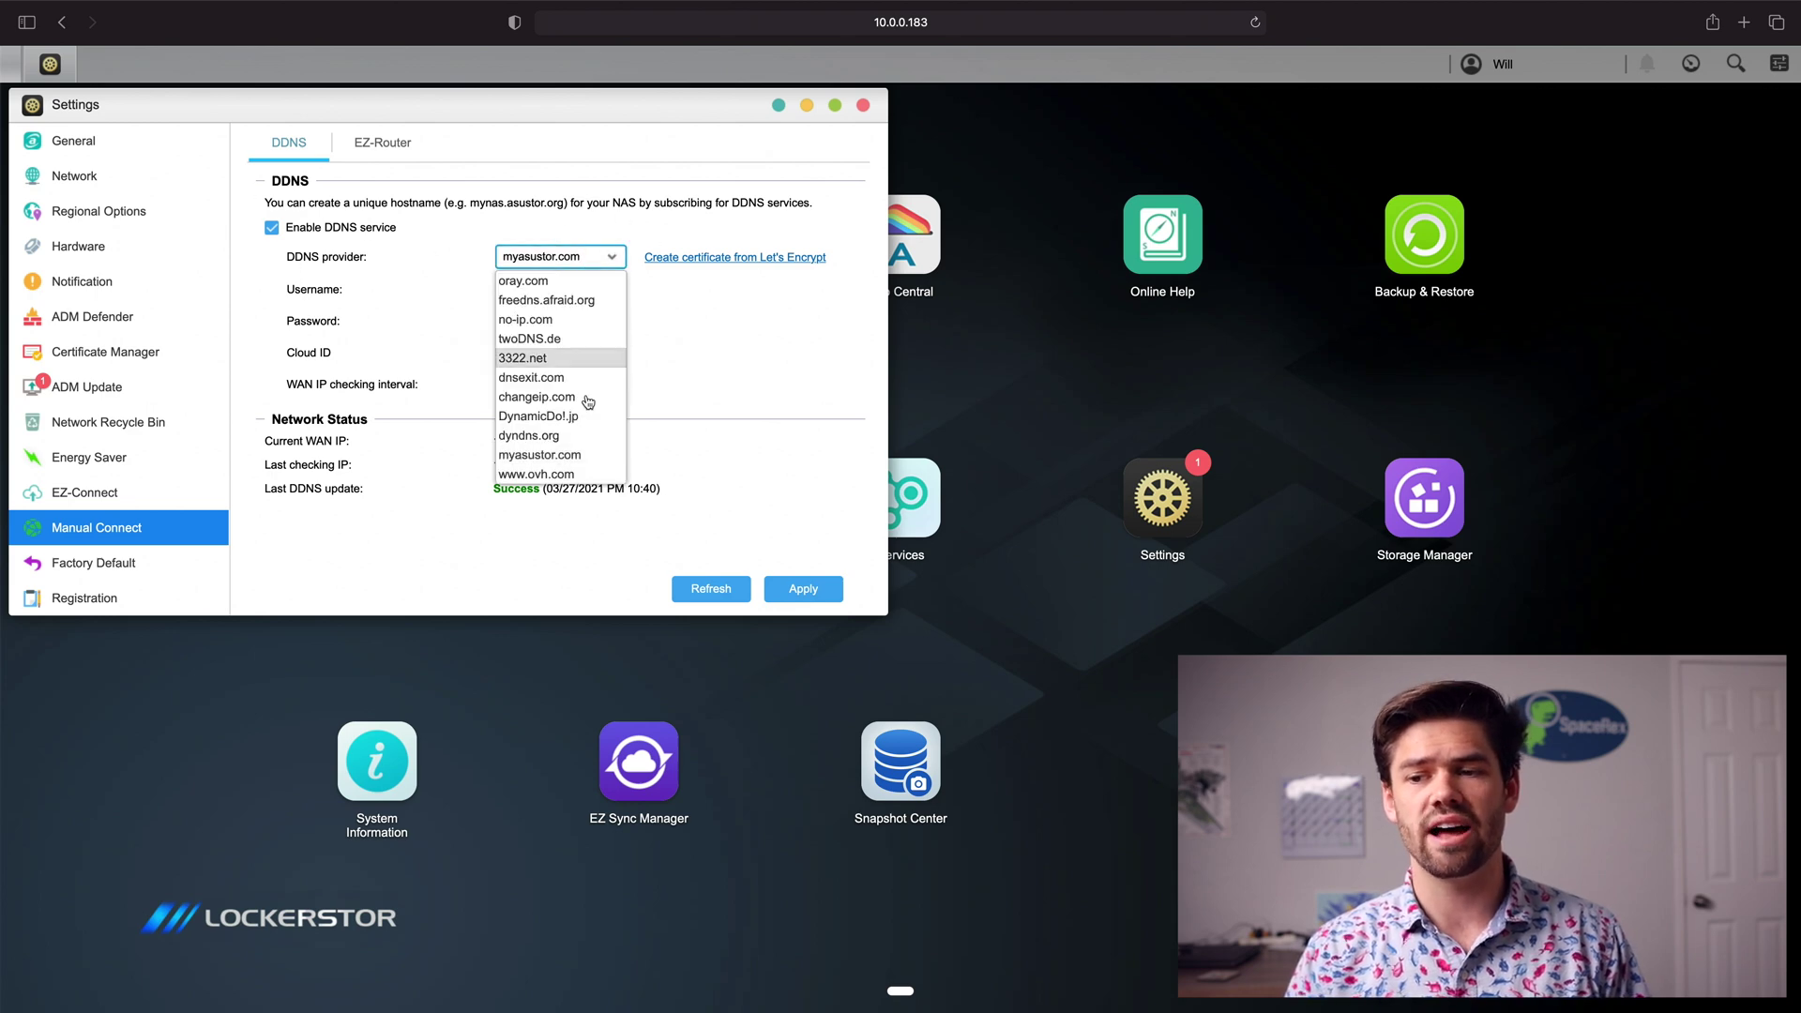
pyautogui.click(544, 454)
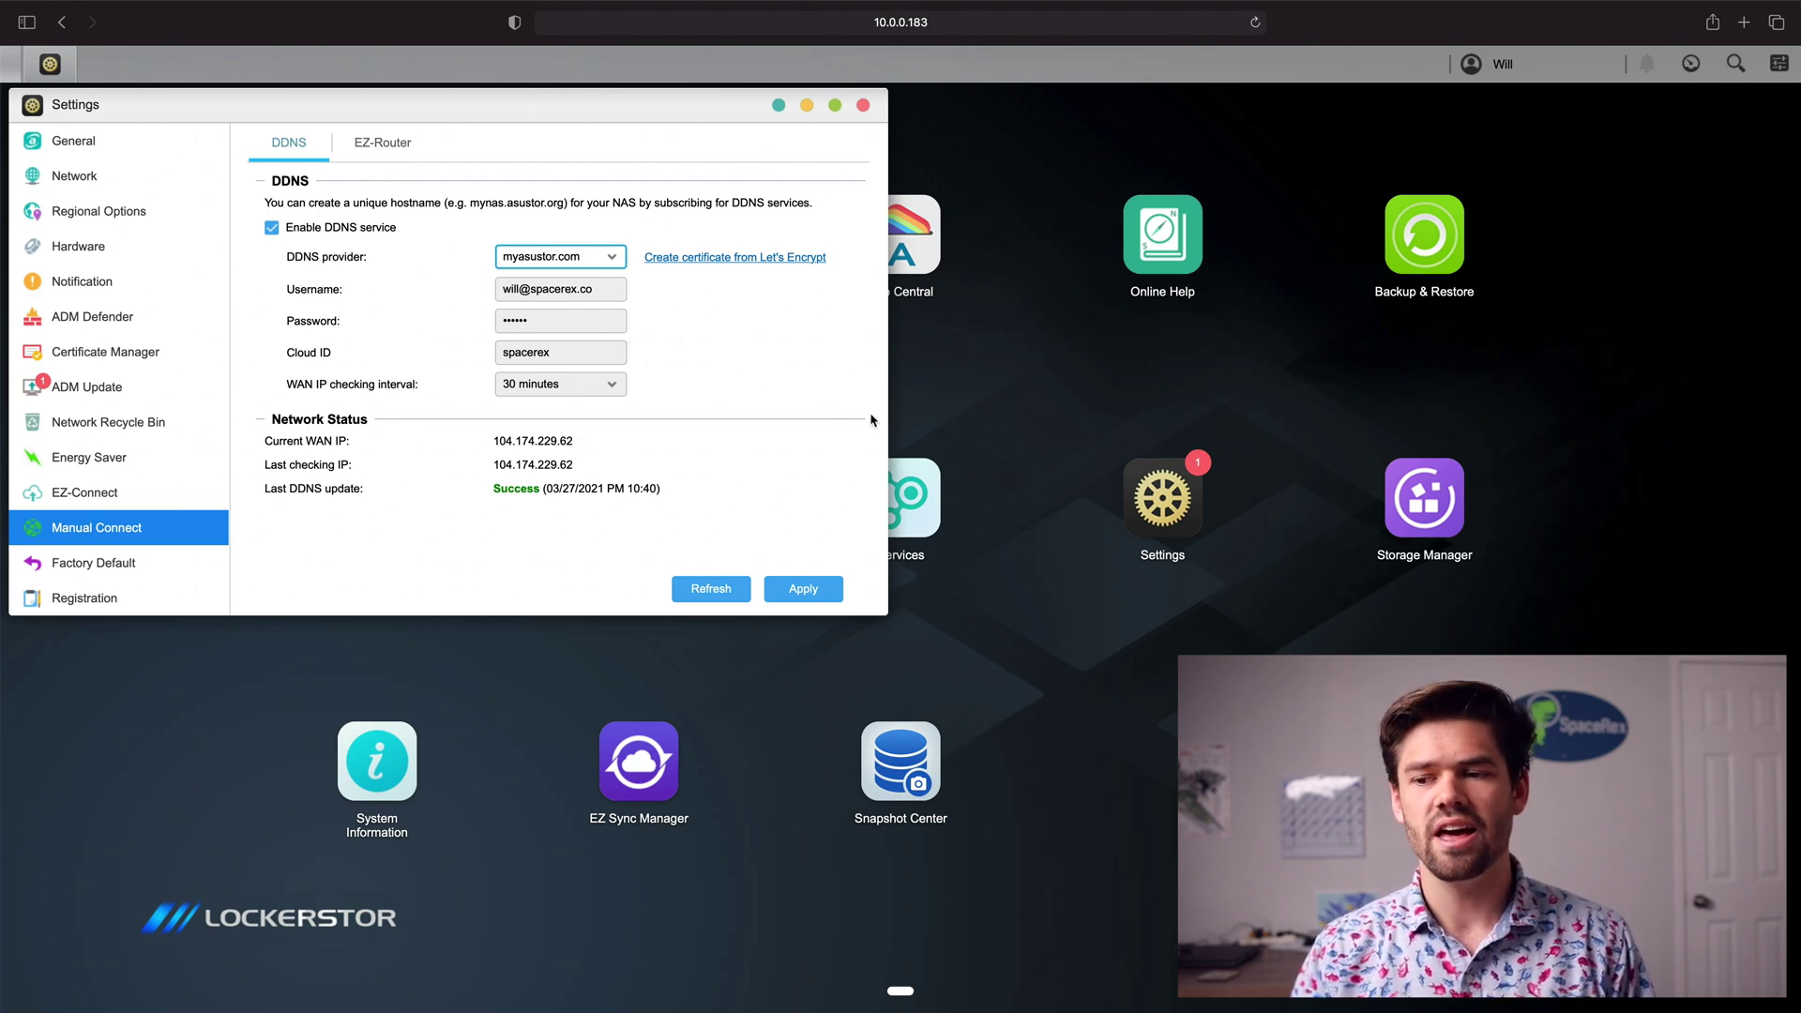
pyautogui.click(806, 591)
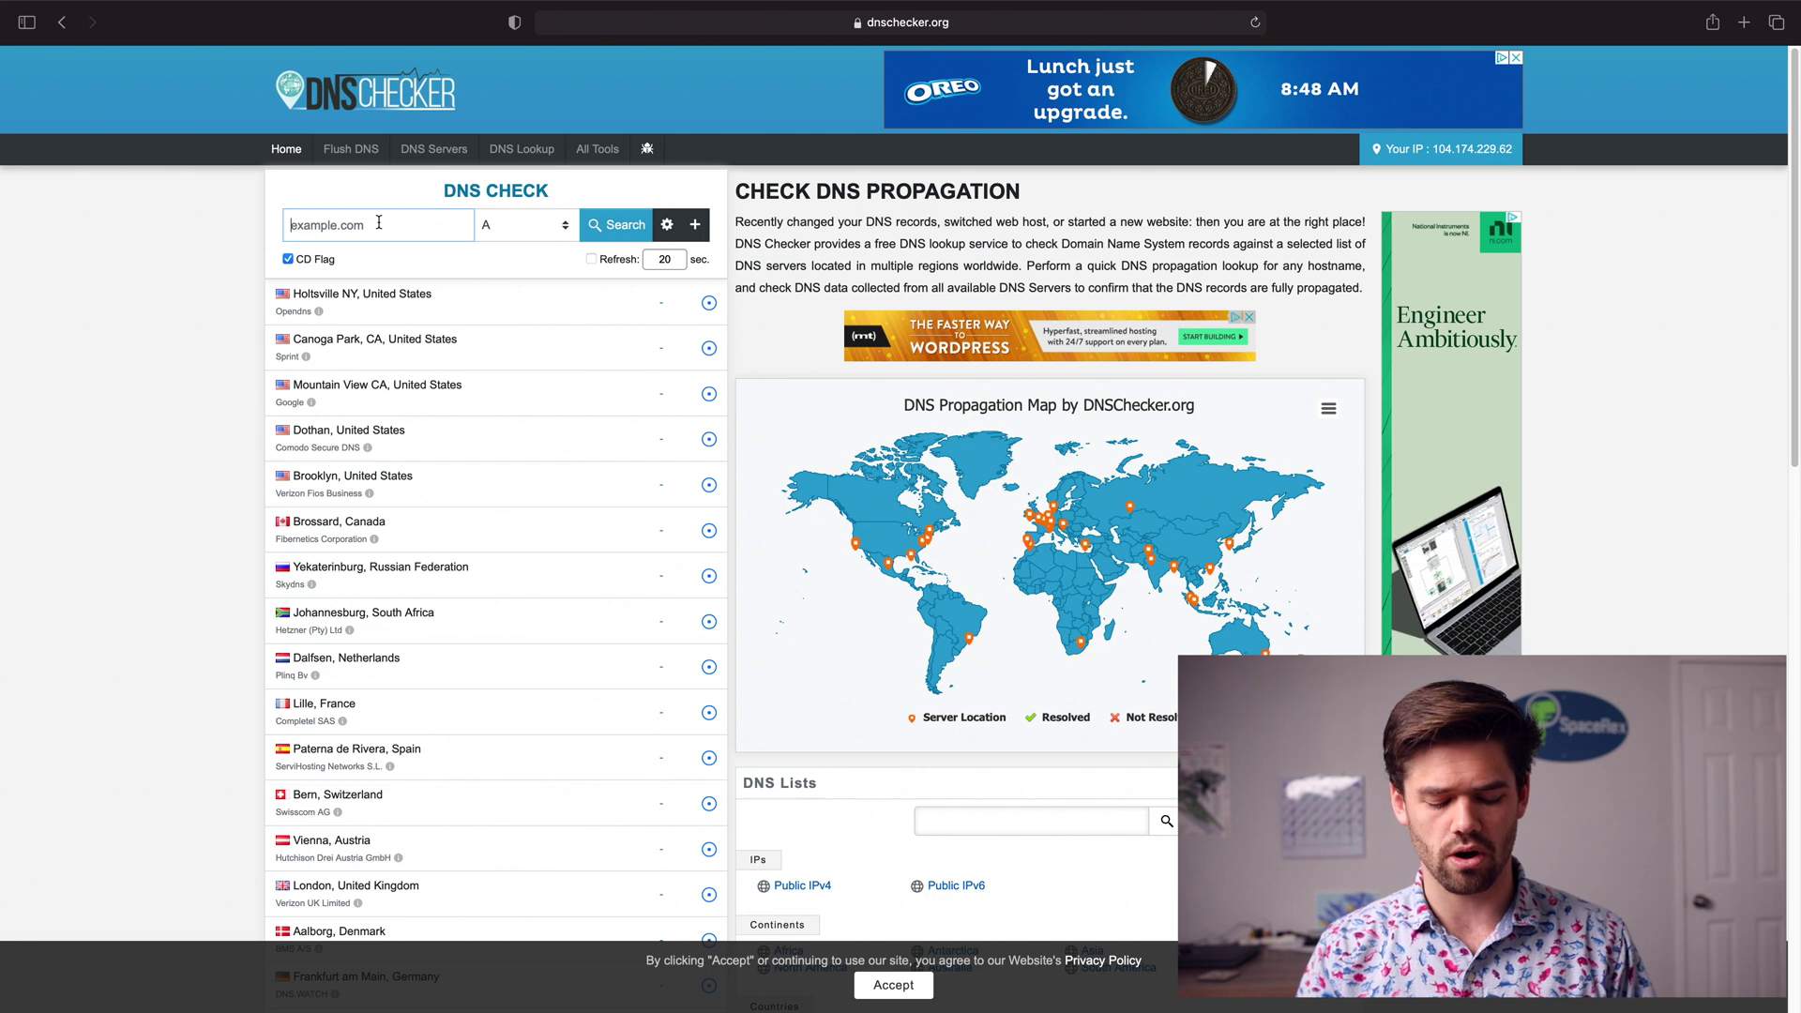
# Step: Look up spacerex.myasustor.com on DNS Checker to confirm it resolves worldwide
pyautogui.write('spacerex.myas')
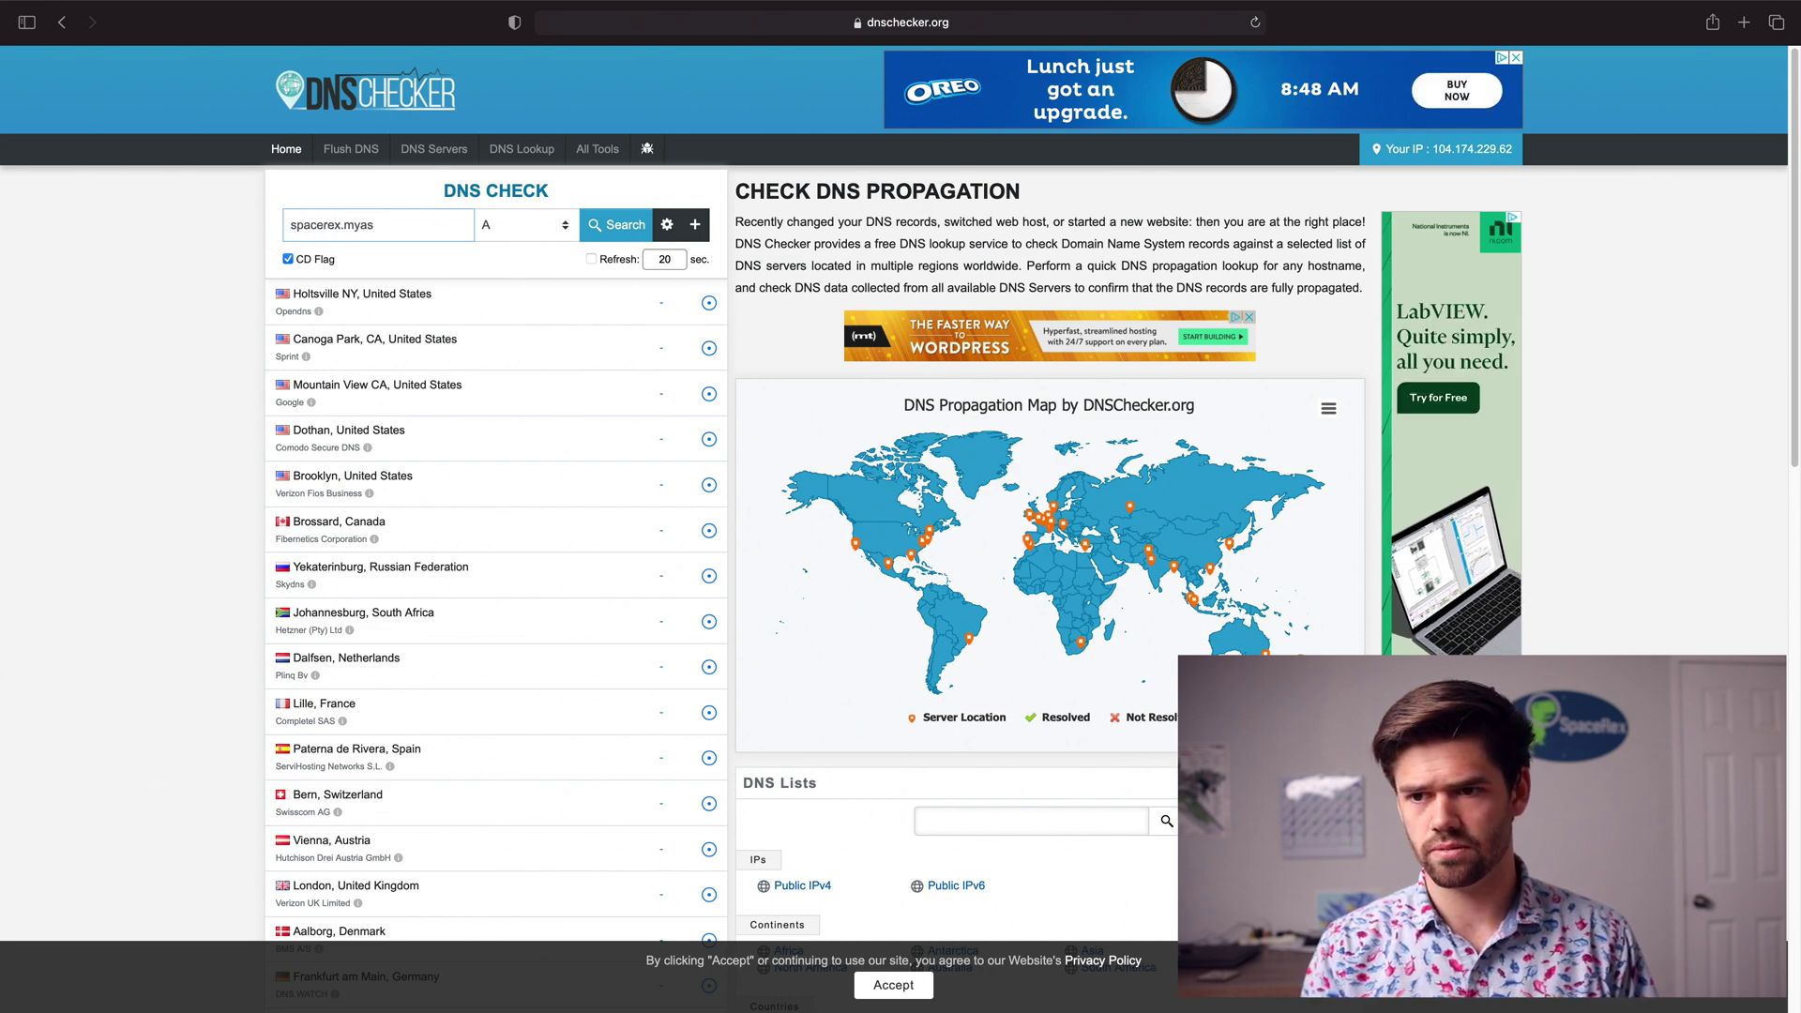
pyautogui.write('ustore.c')
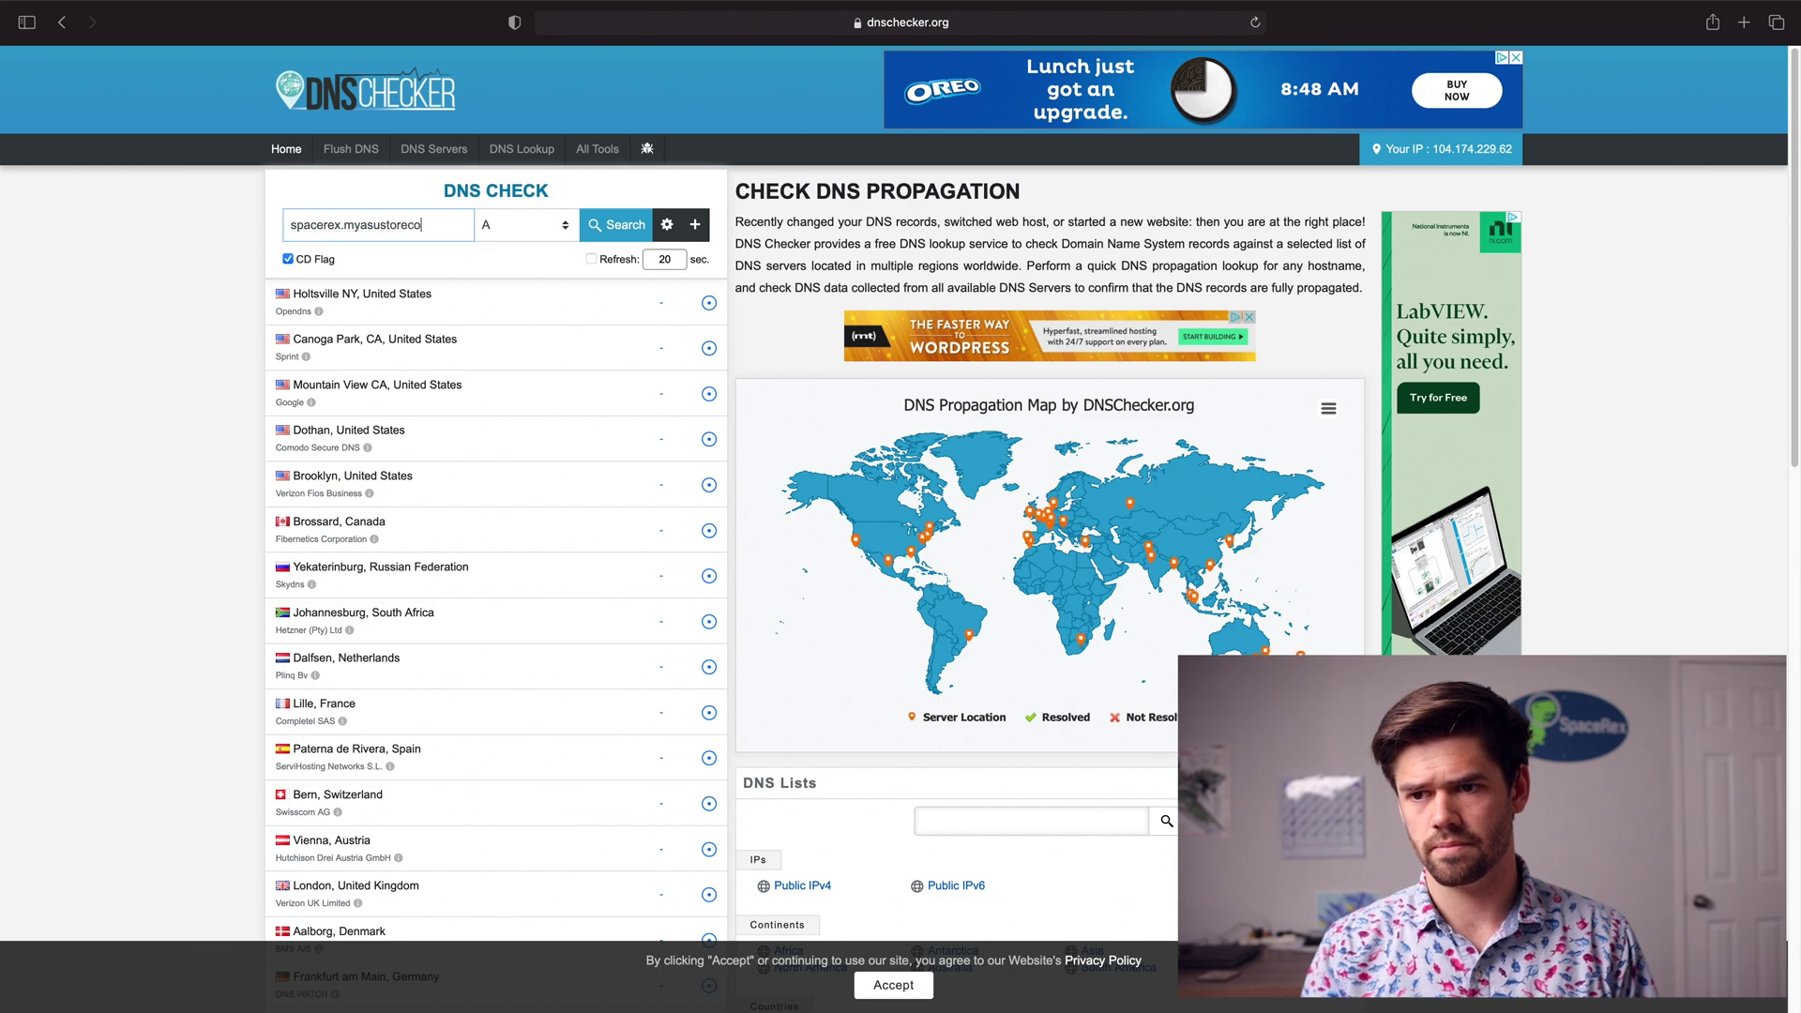
pyautogui.write('om')
pyautogui.press('Return')
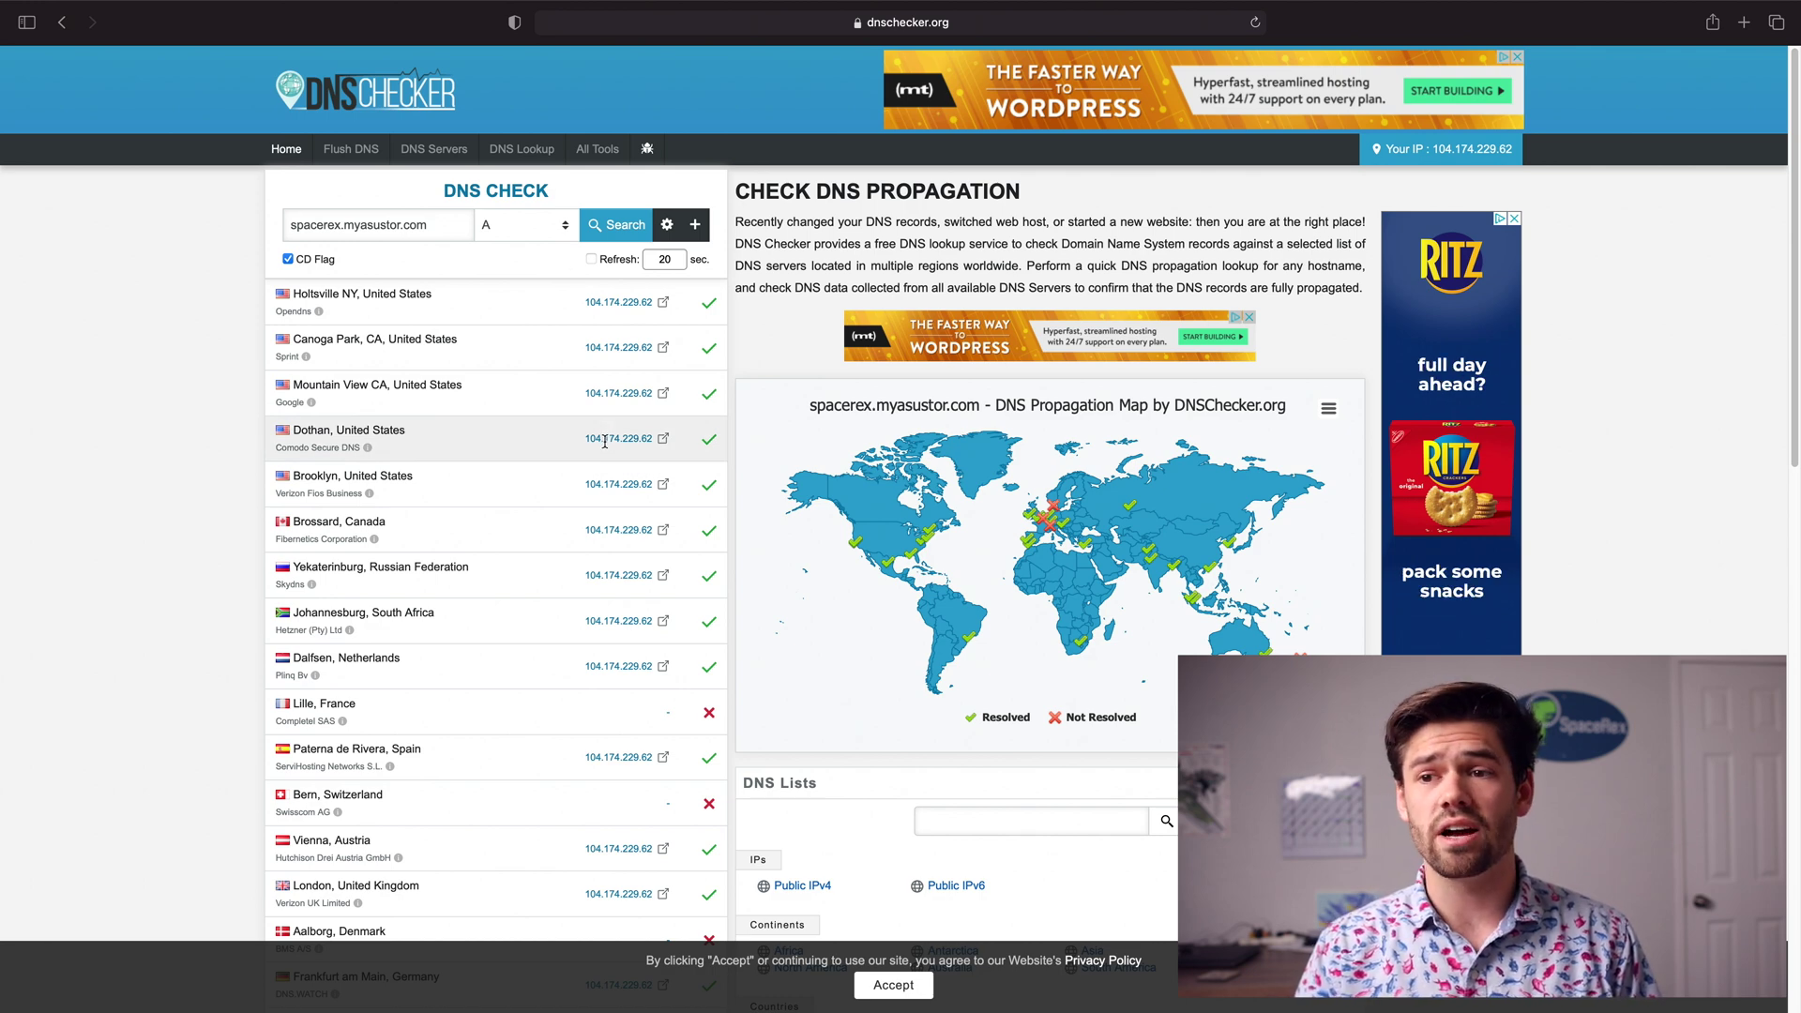
pyautogui.hscroll(-10, 675, 443)
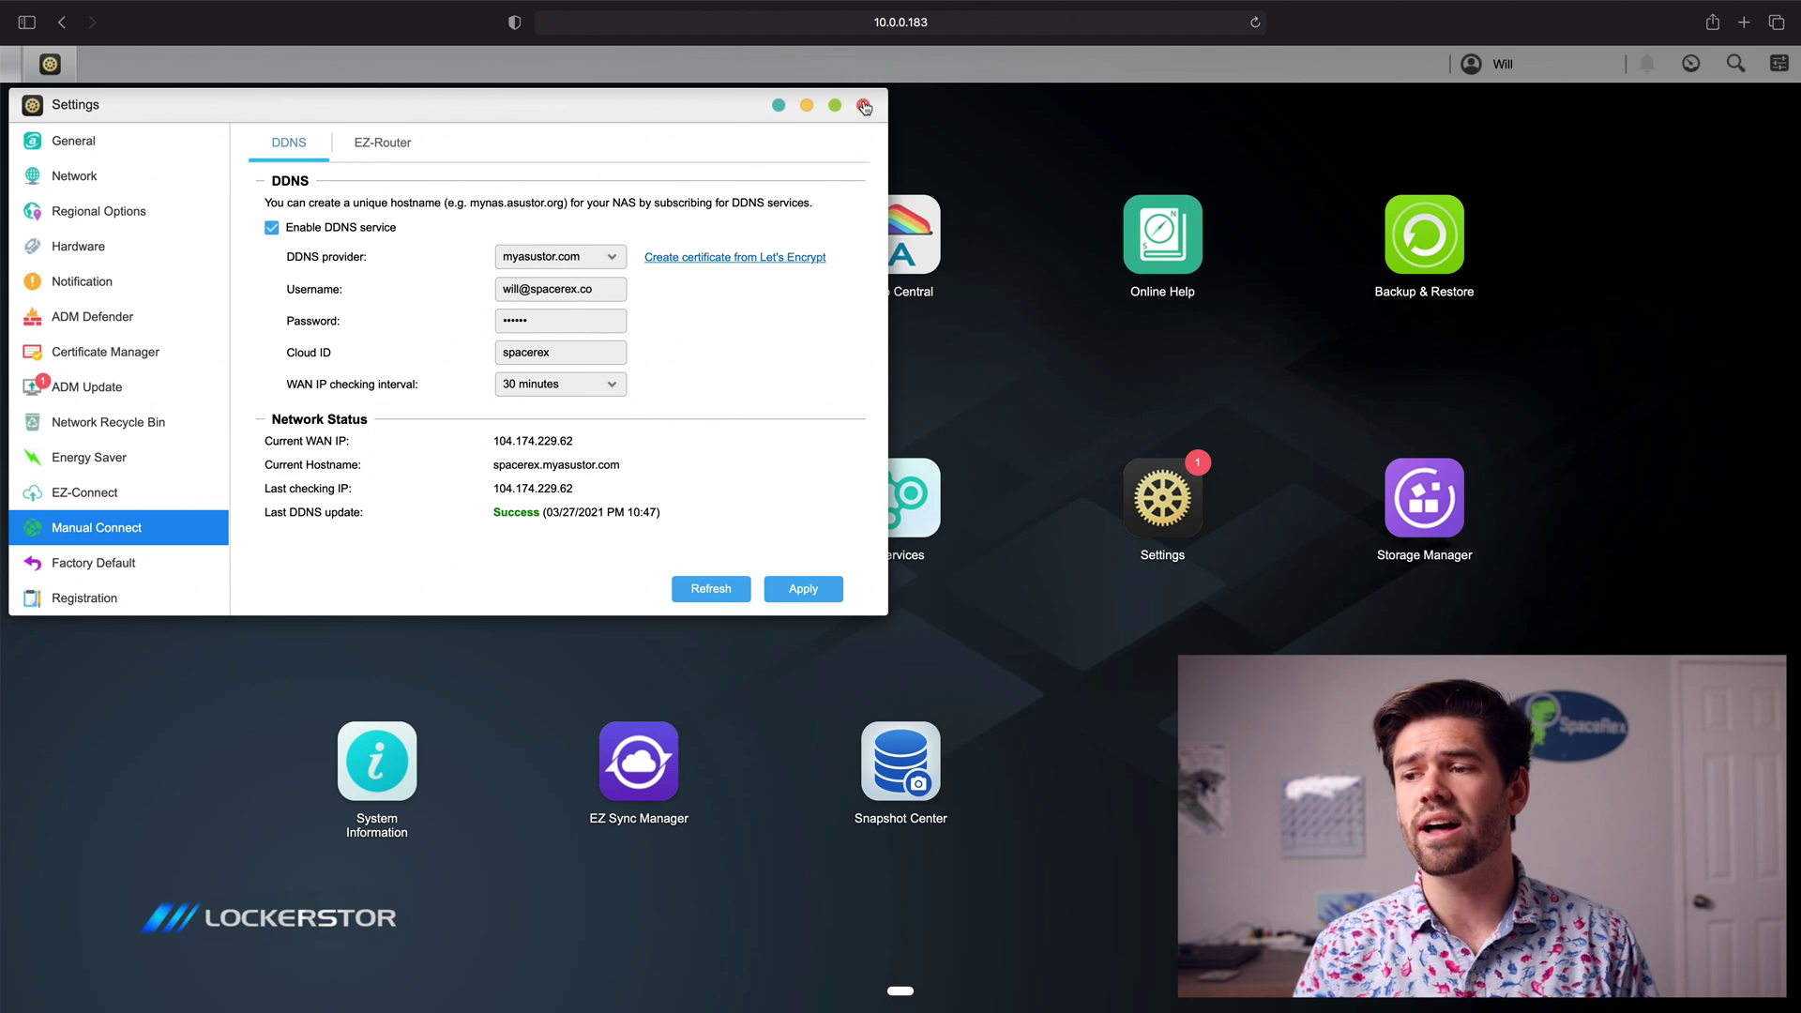
# Step: Close Settings, then find and install VPN Server from App Central by searching 'vpn'
pyautogui.click(863, 104)
pyautogui.click(876, 253)
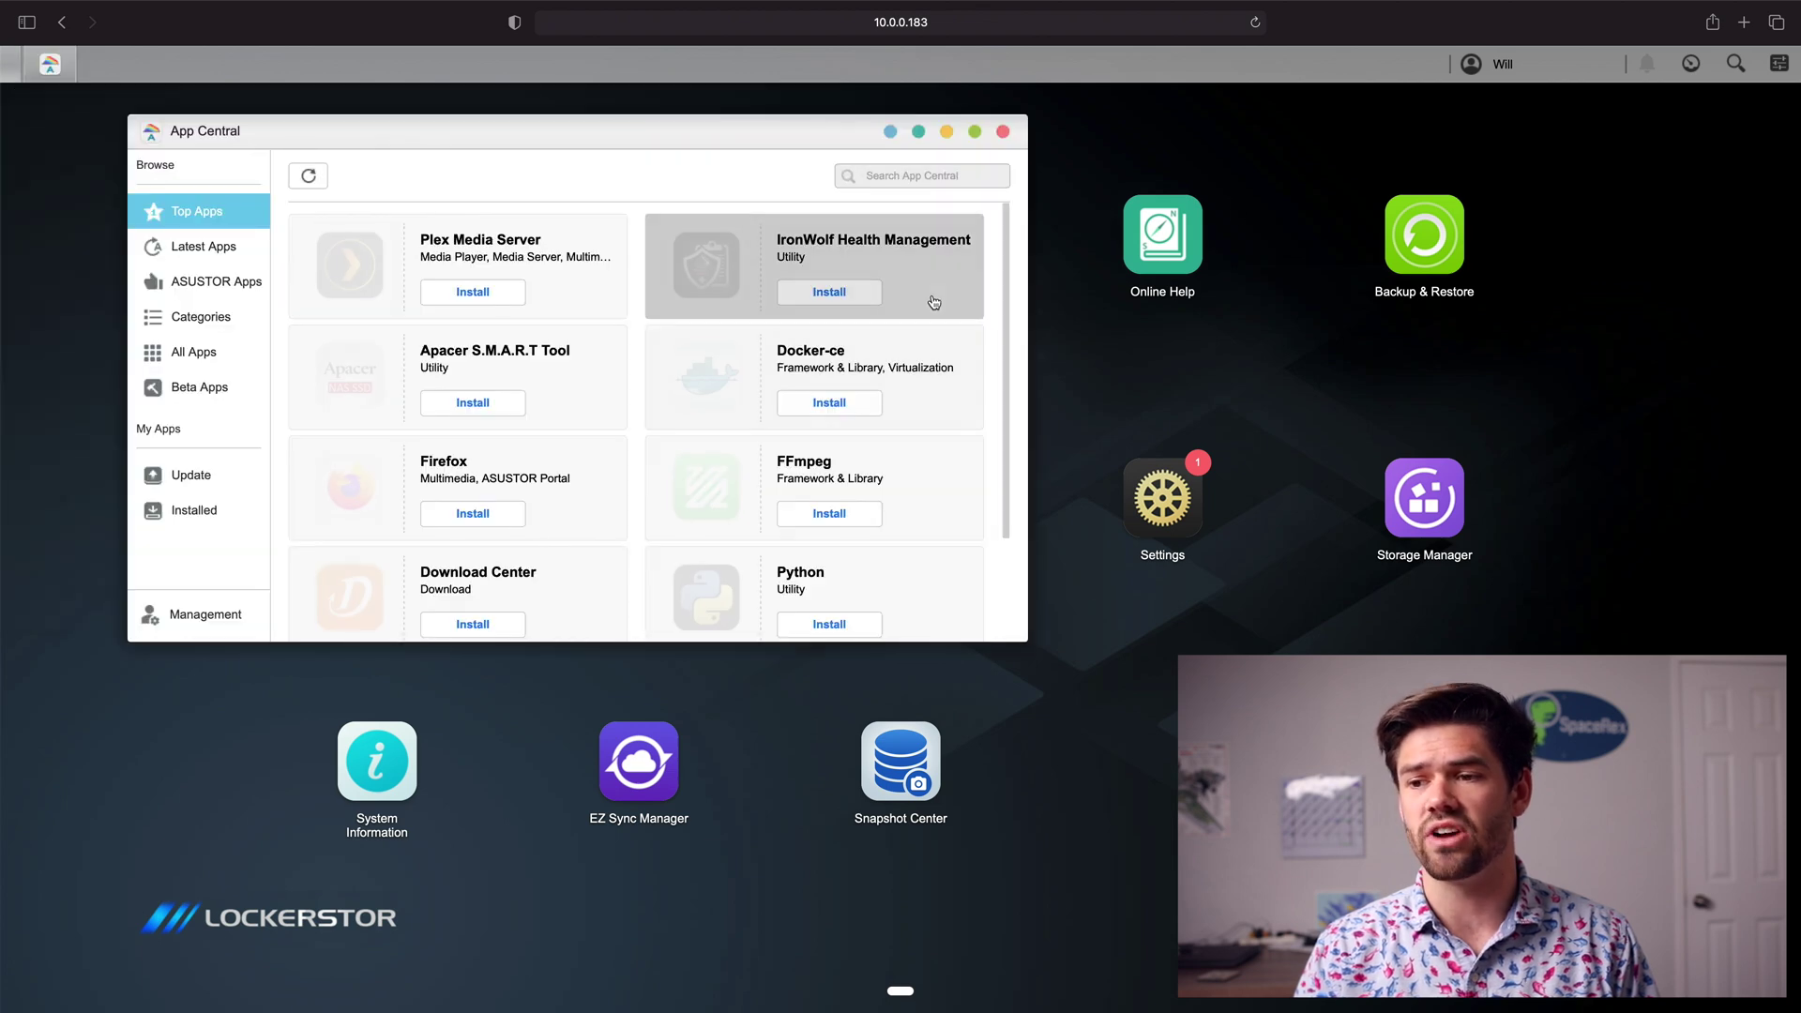
pyautogui.write('vpn')
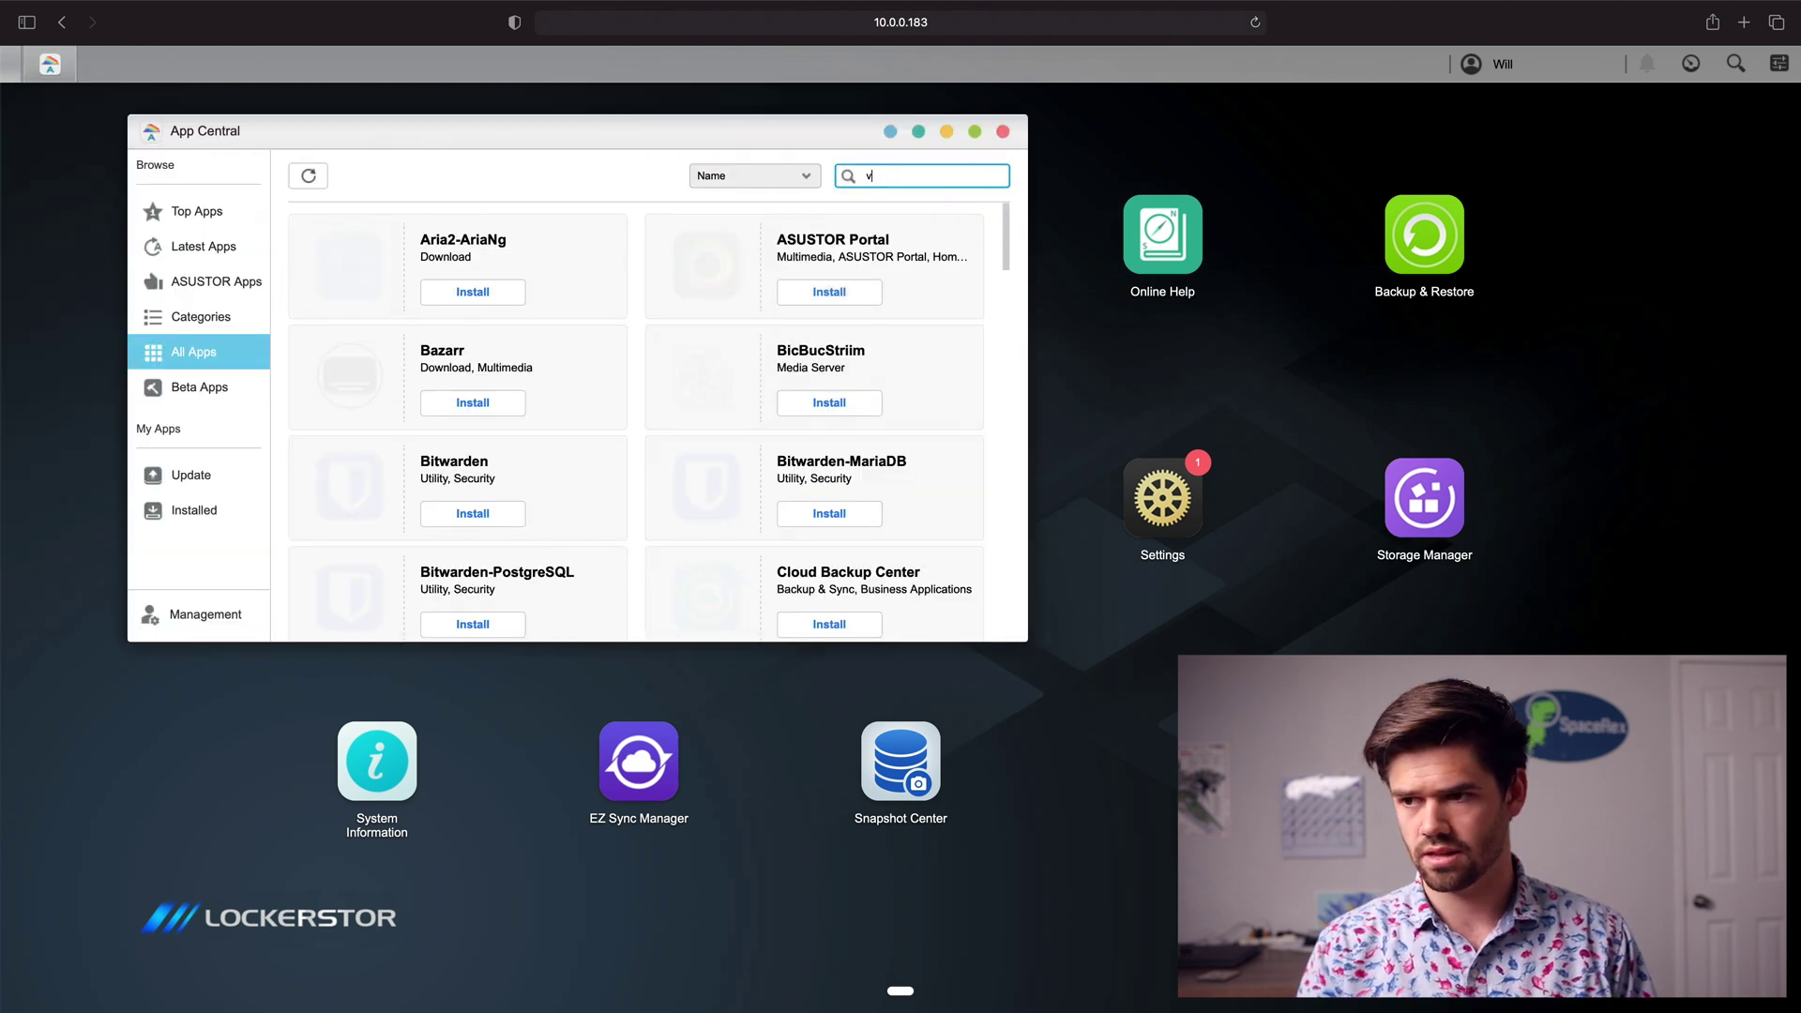
pyautogui.click(720, 375)
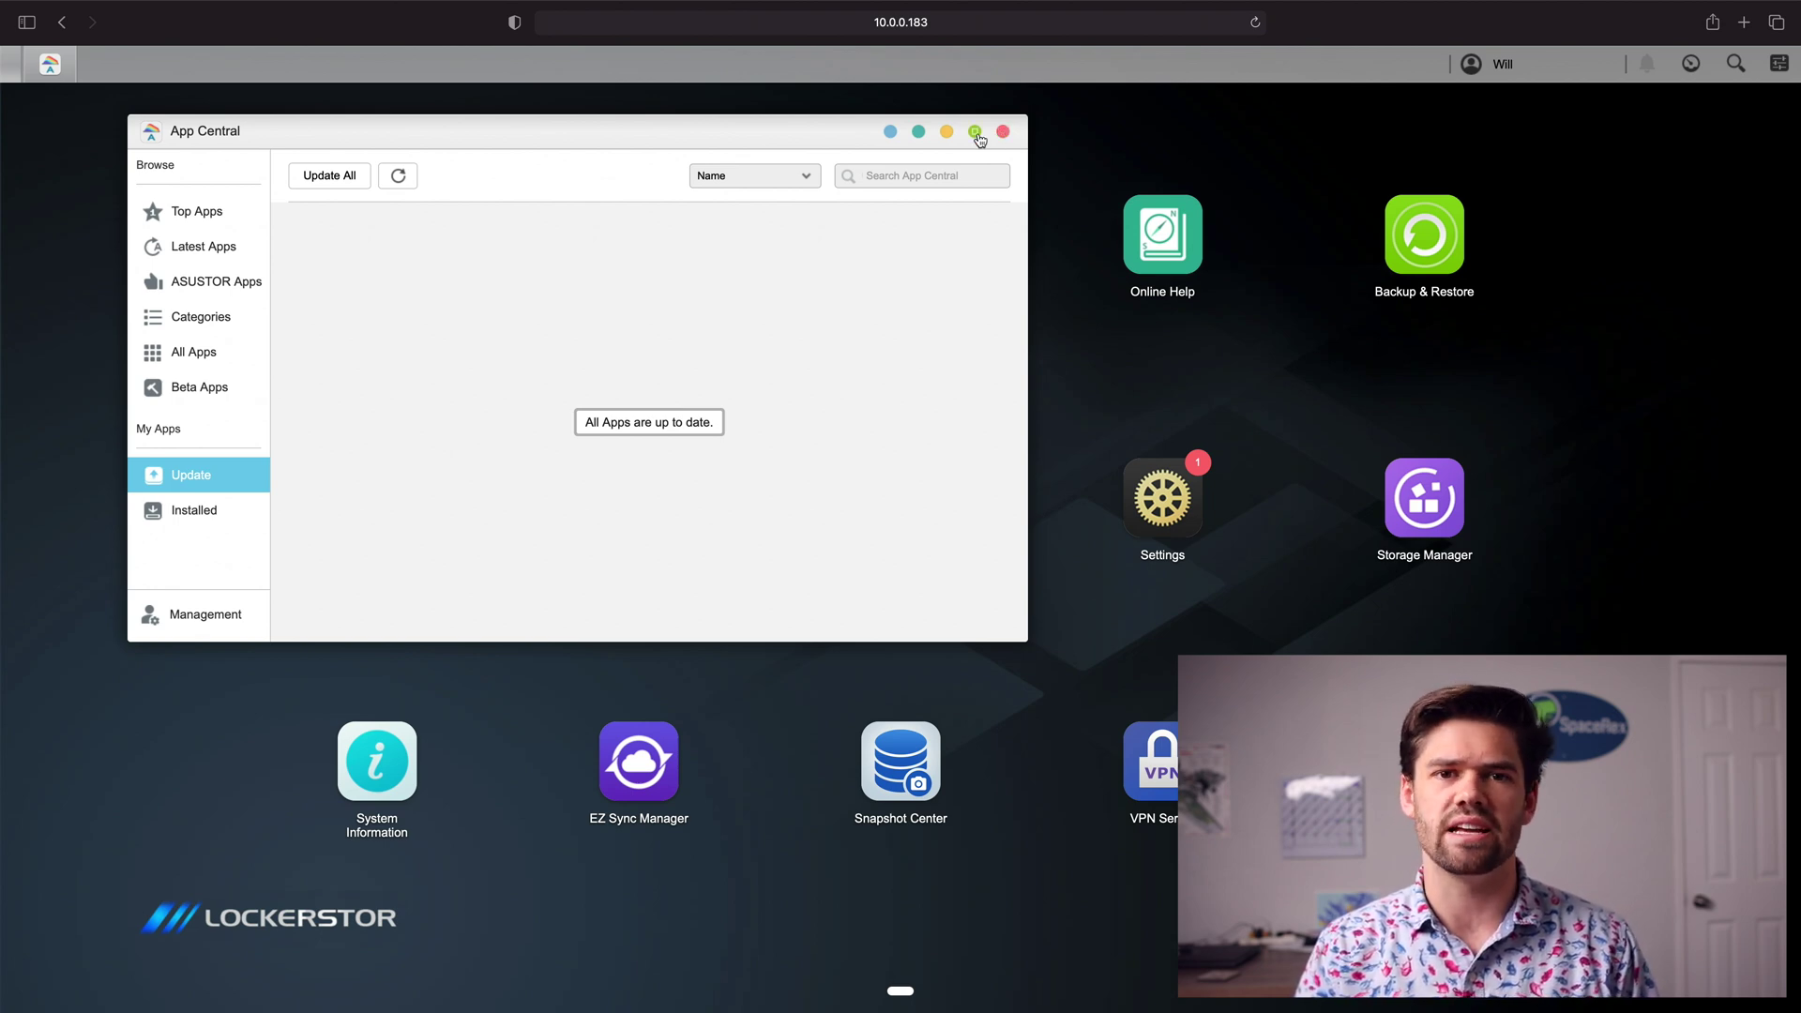
pyautogui.click(1003, 133)
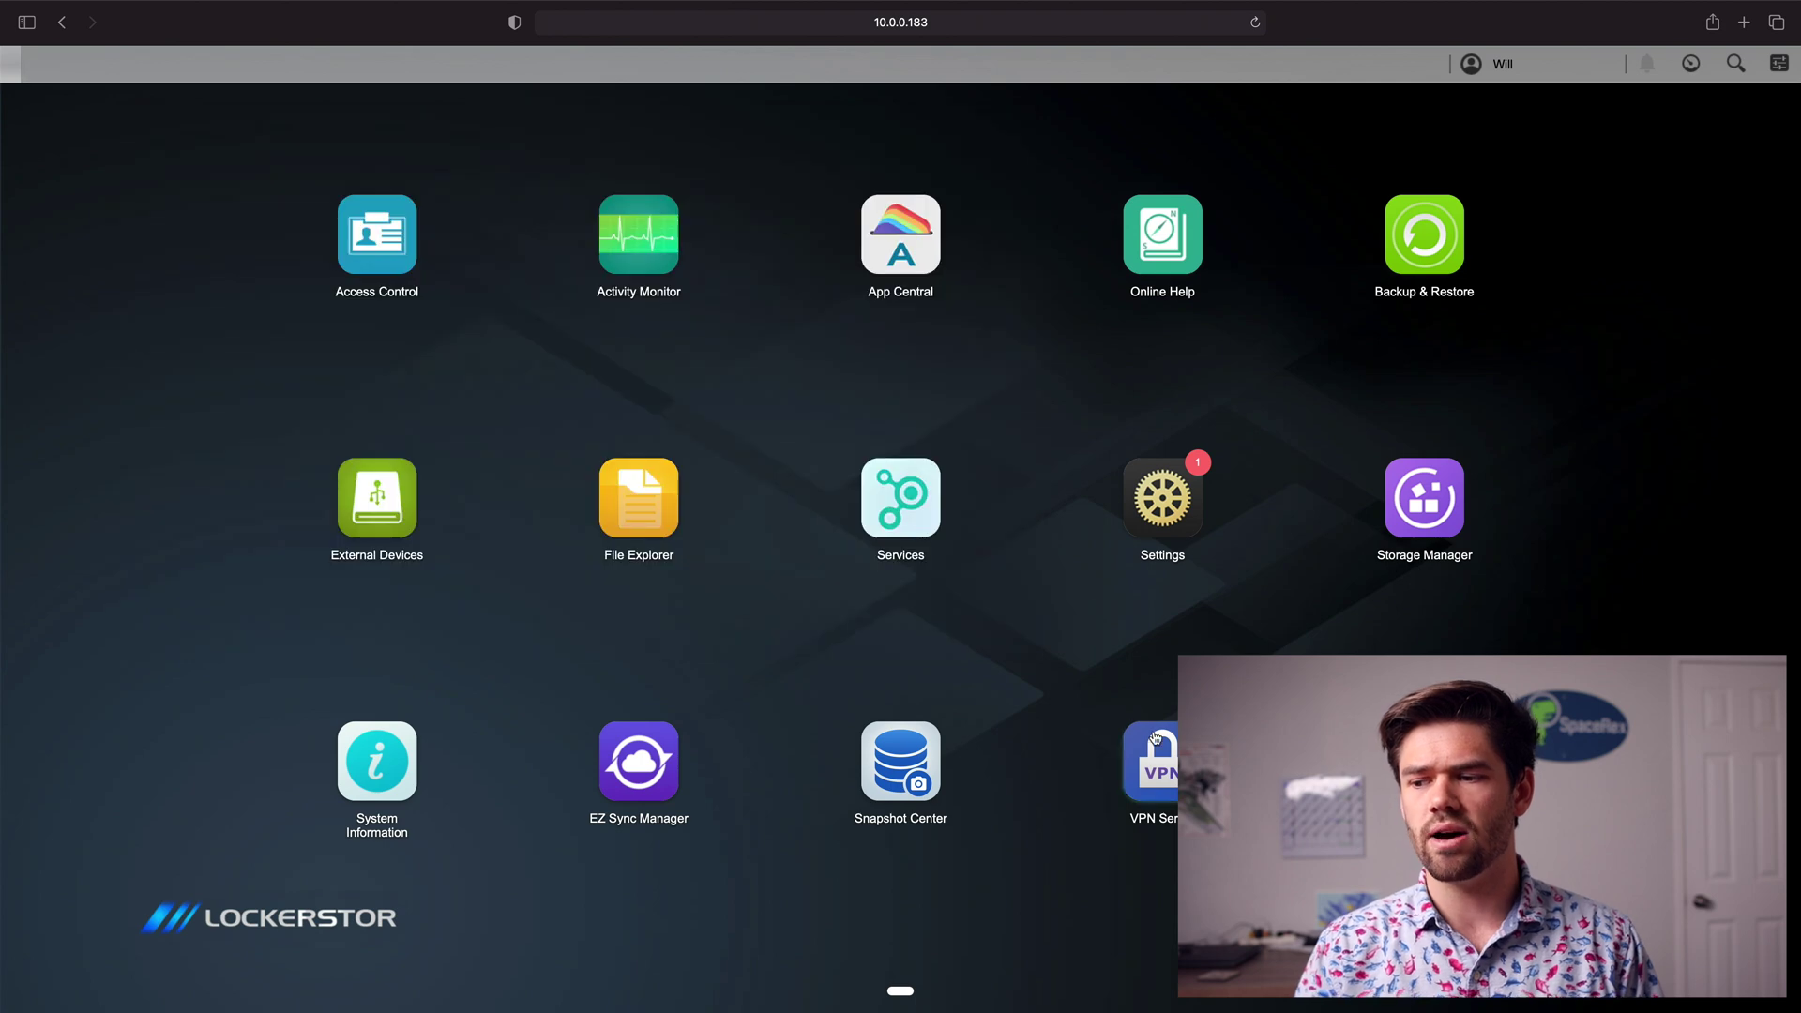
# Step: Launch VPN Server, switch on L2TP/IPsec, and bring up its L2TP/IPsec settings
pyautogui.click(1168, 743)
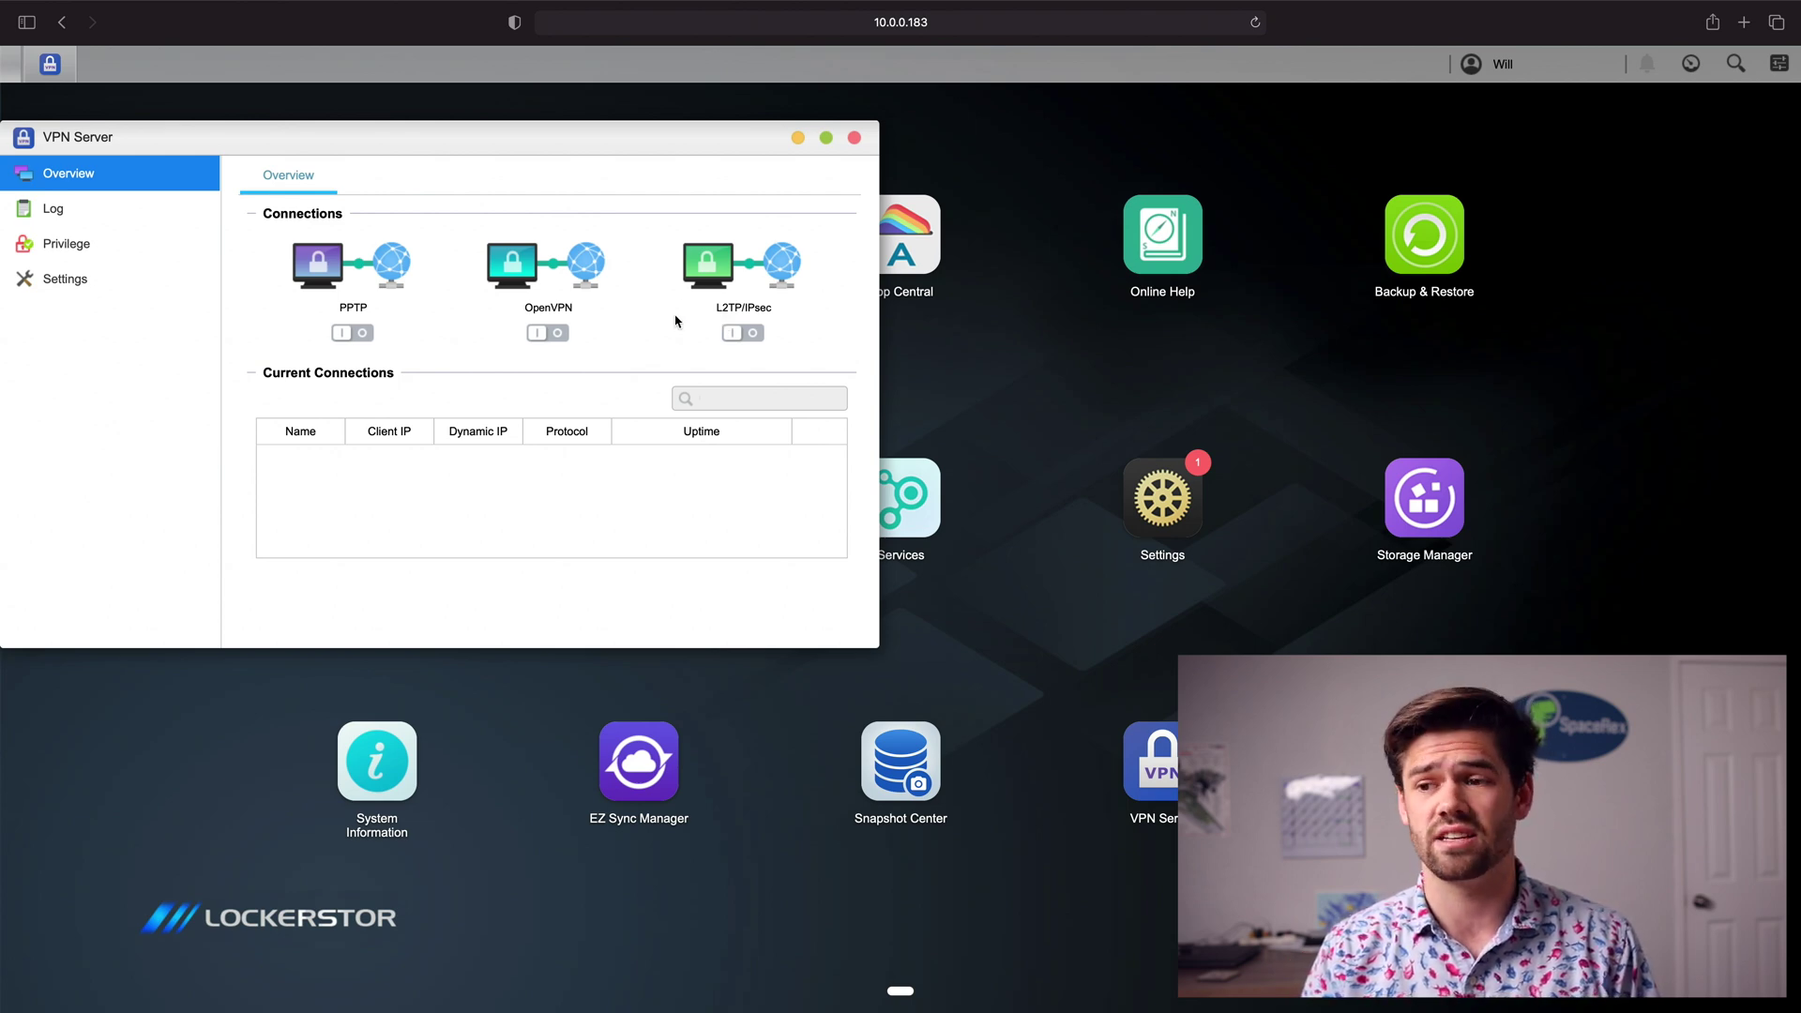
pyautogui.click(740, 342)
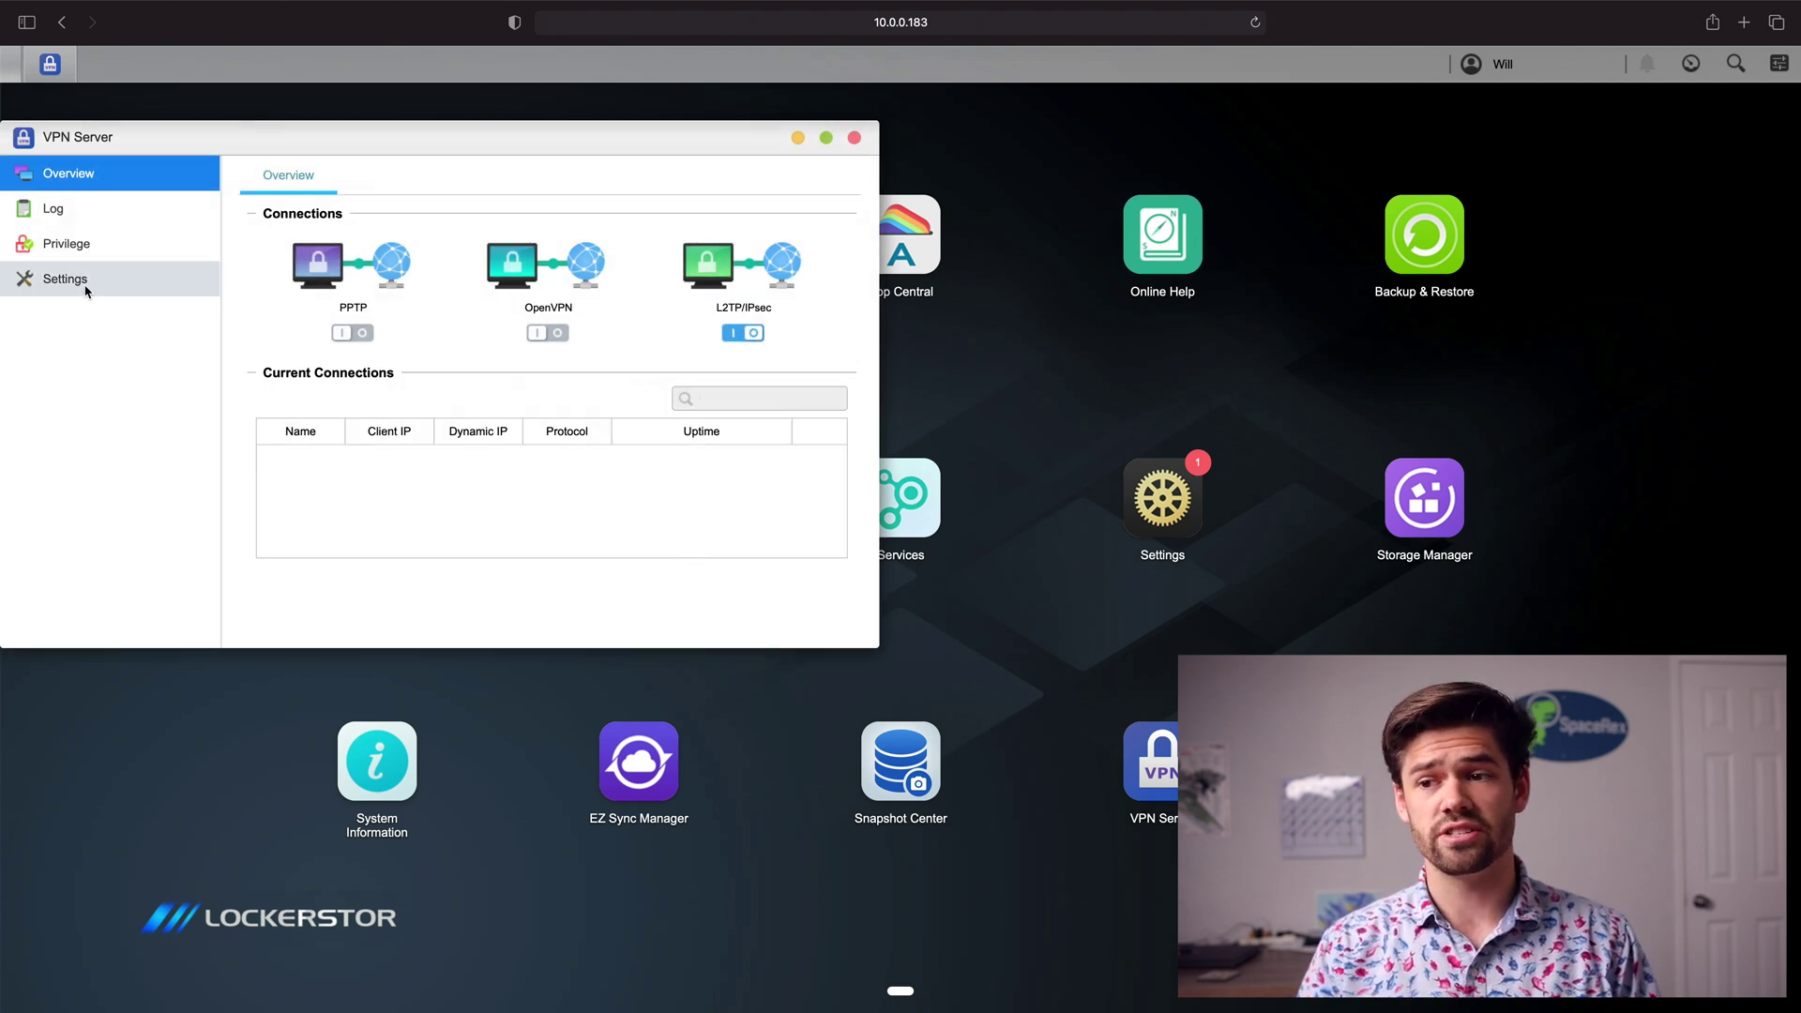
pyautogui.click(86, 289)
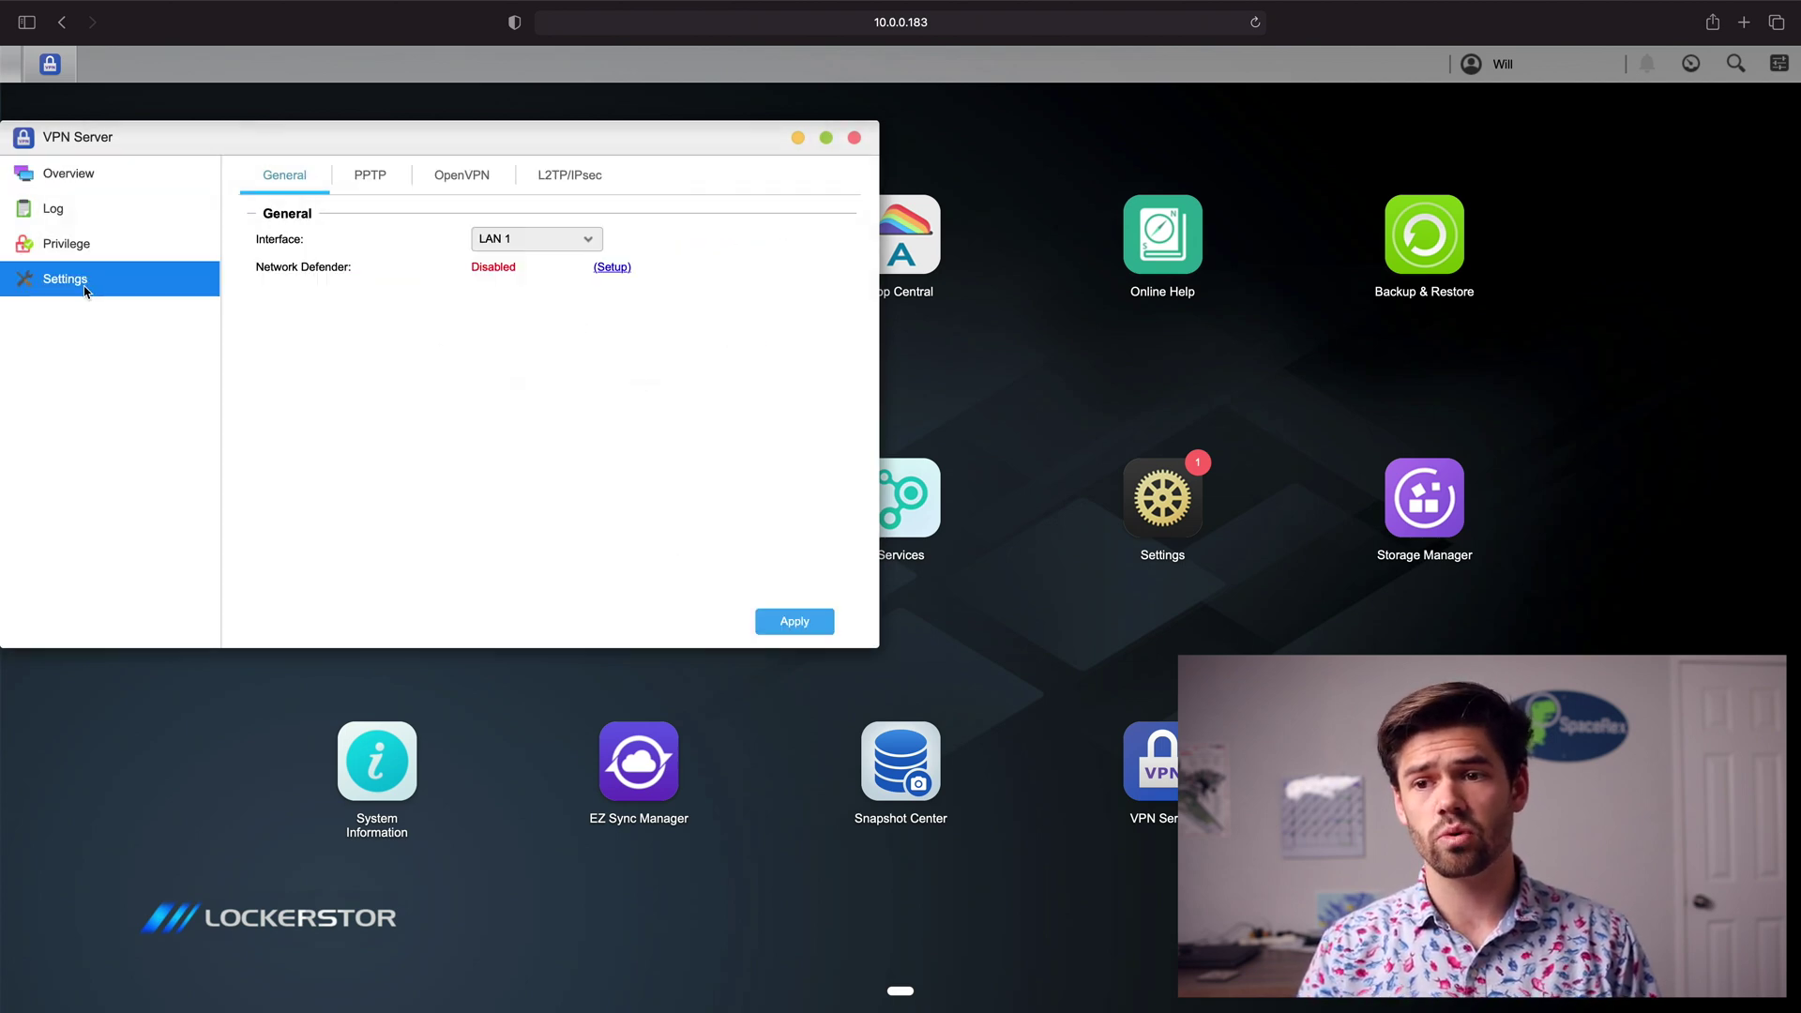
pyautogui.click(568, 180)
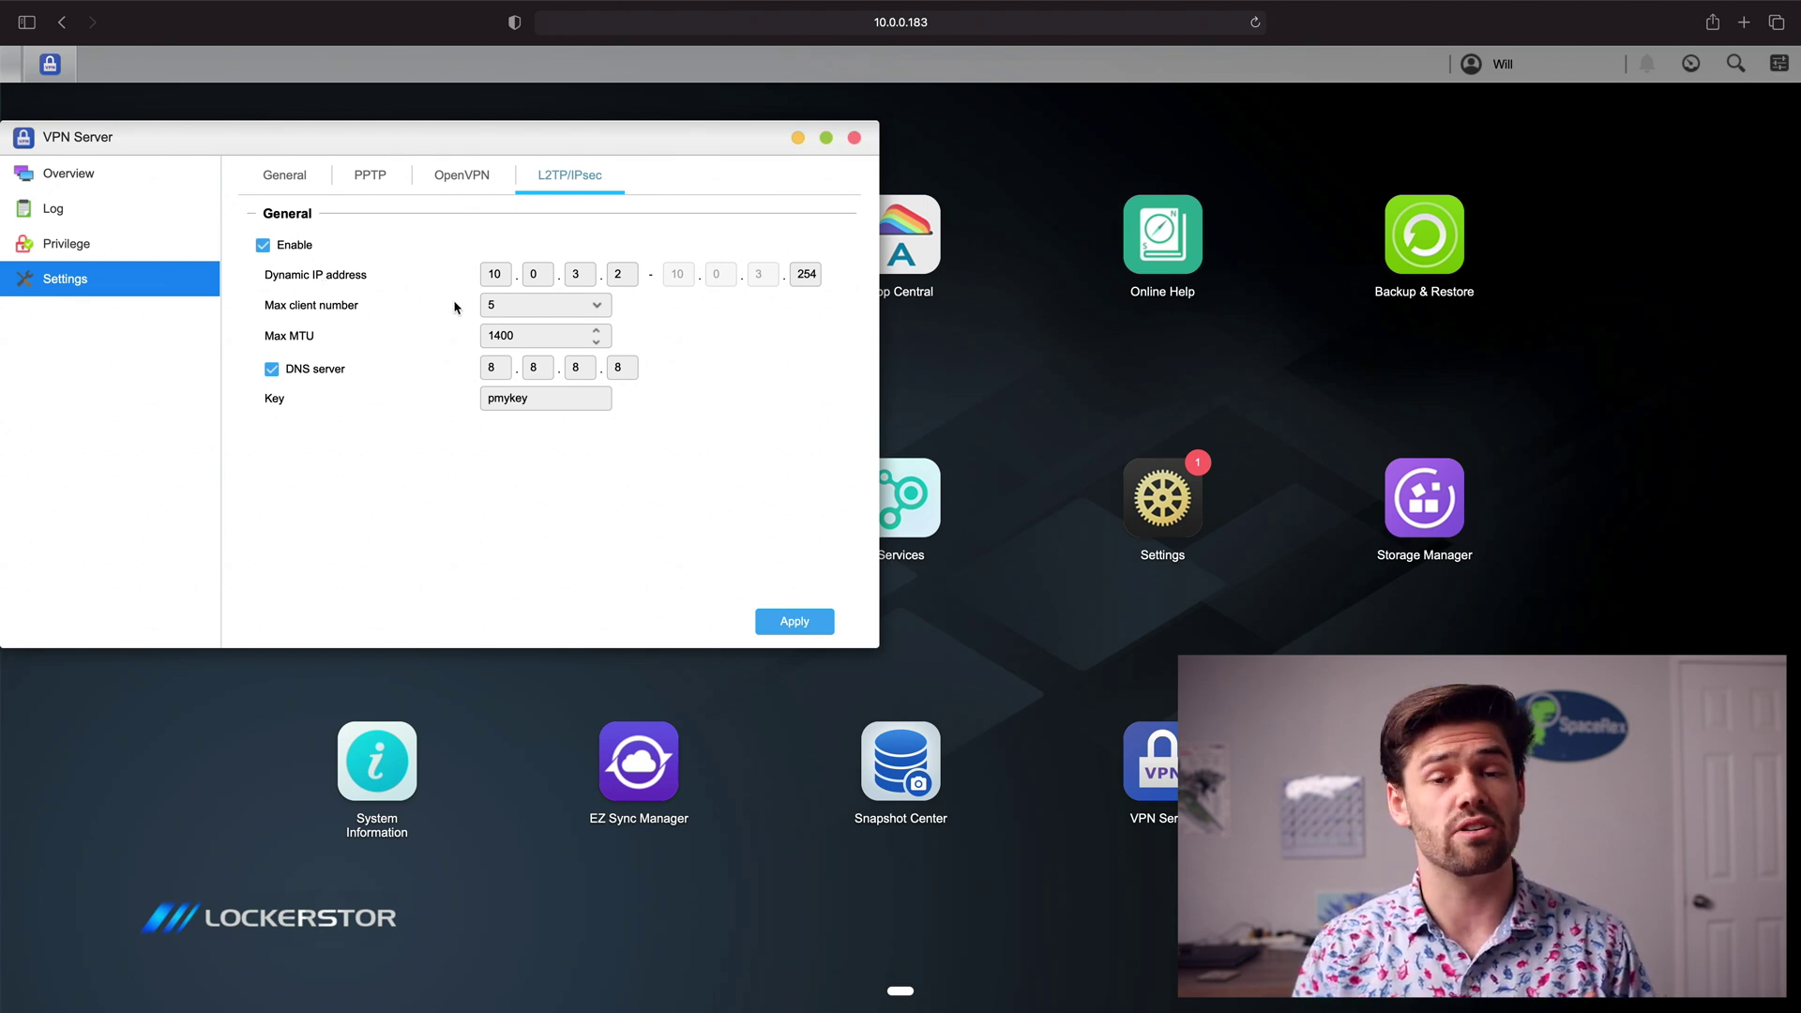
# Step: Change the L2TP/IPsec dynamic IP range to 10.10.10.2–10.10.10.254
pyautogui.click(551, 272)
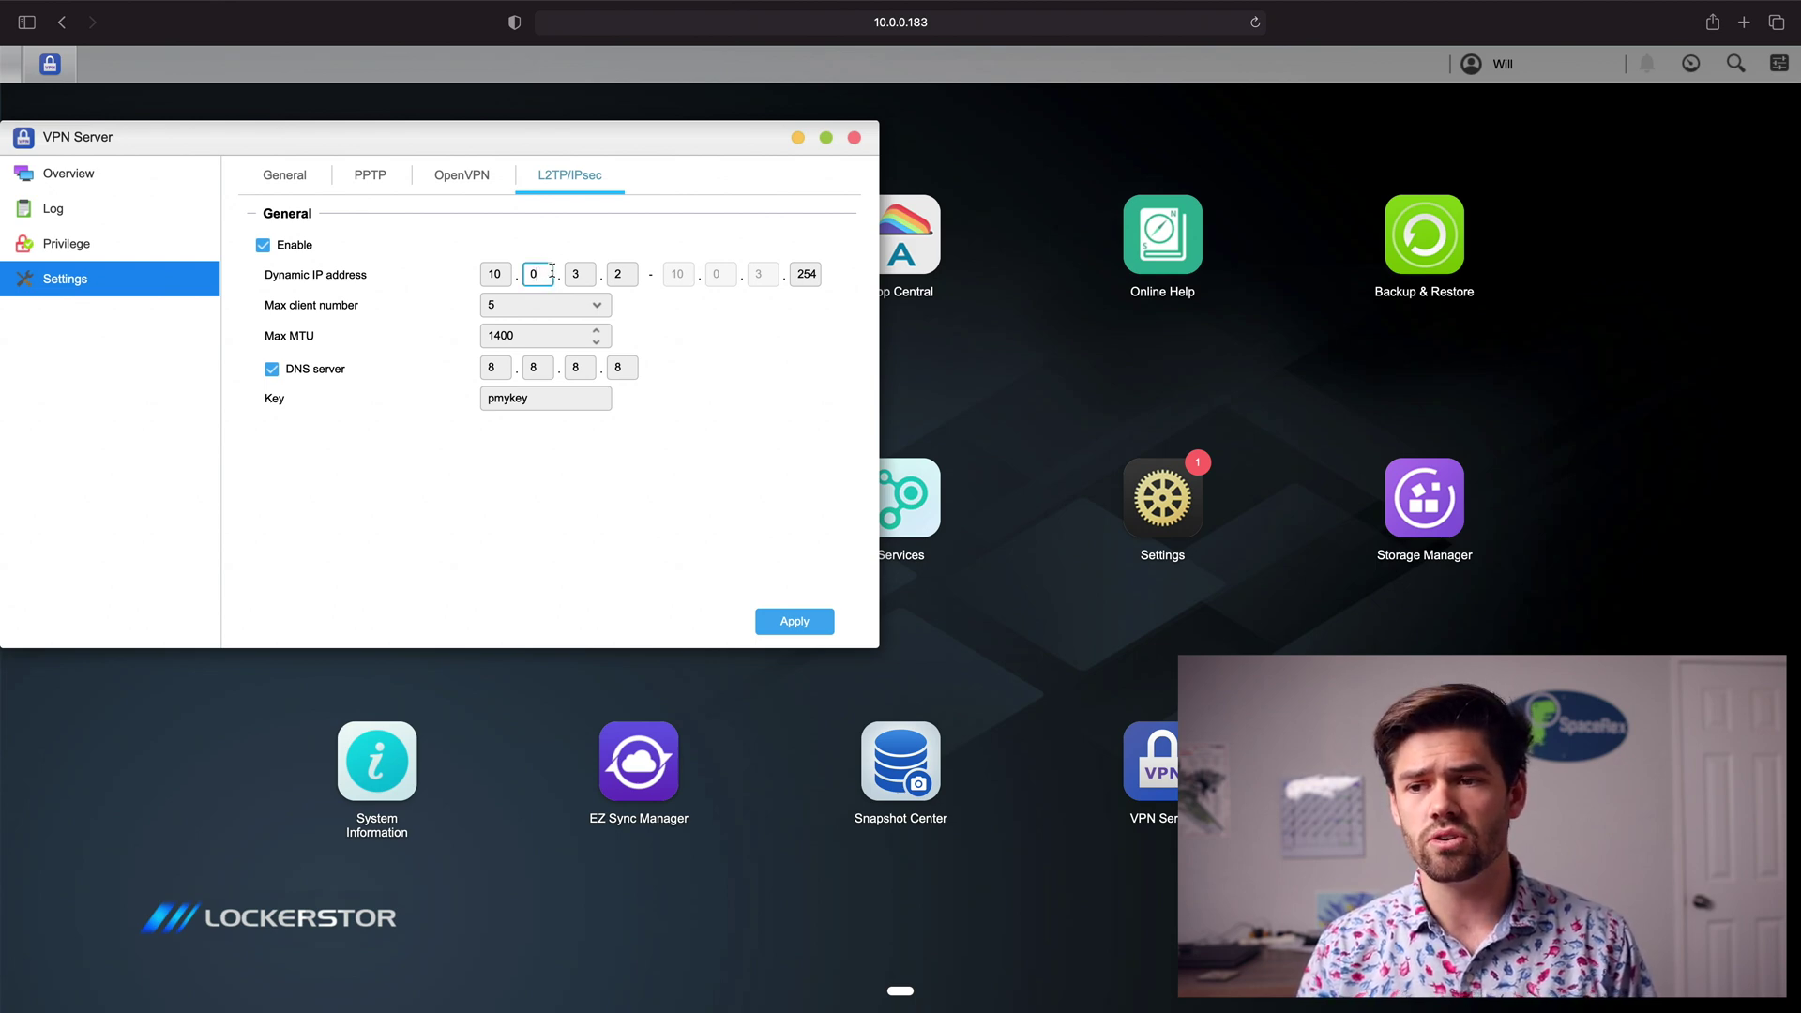
pyautogui.press('BackSpace')
pyautogui.write('10')
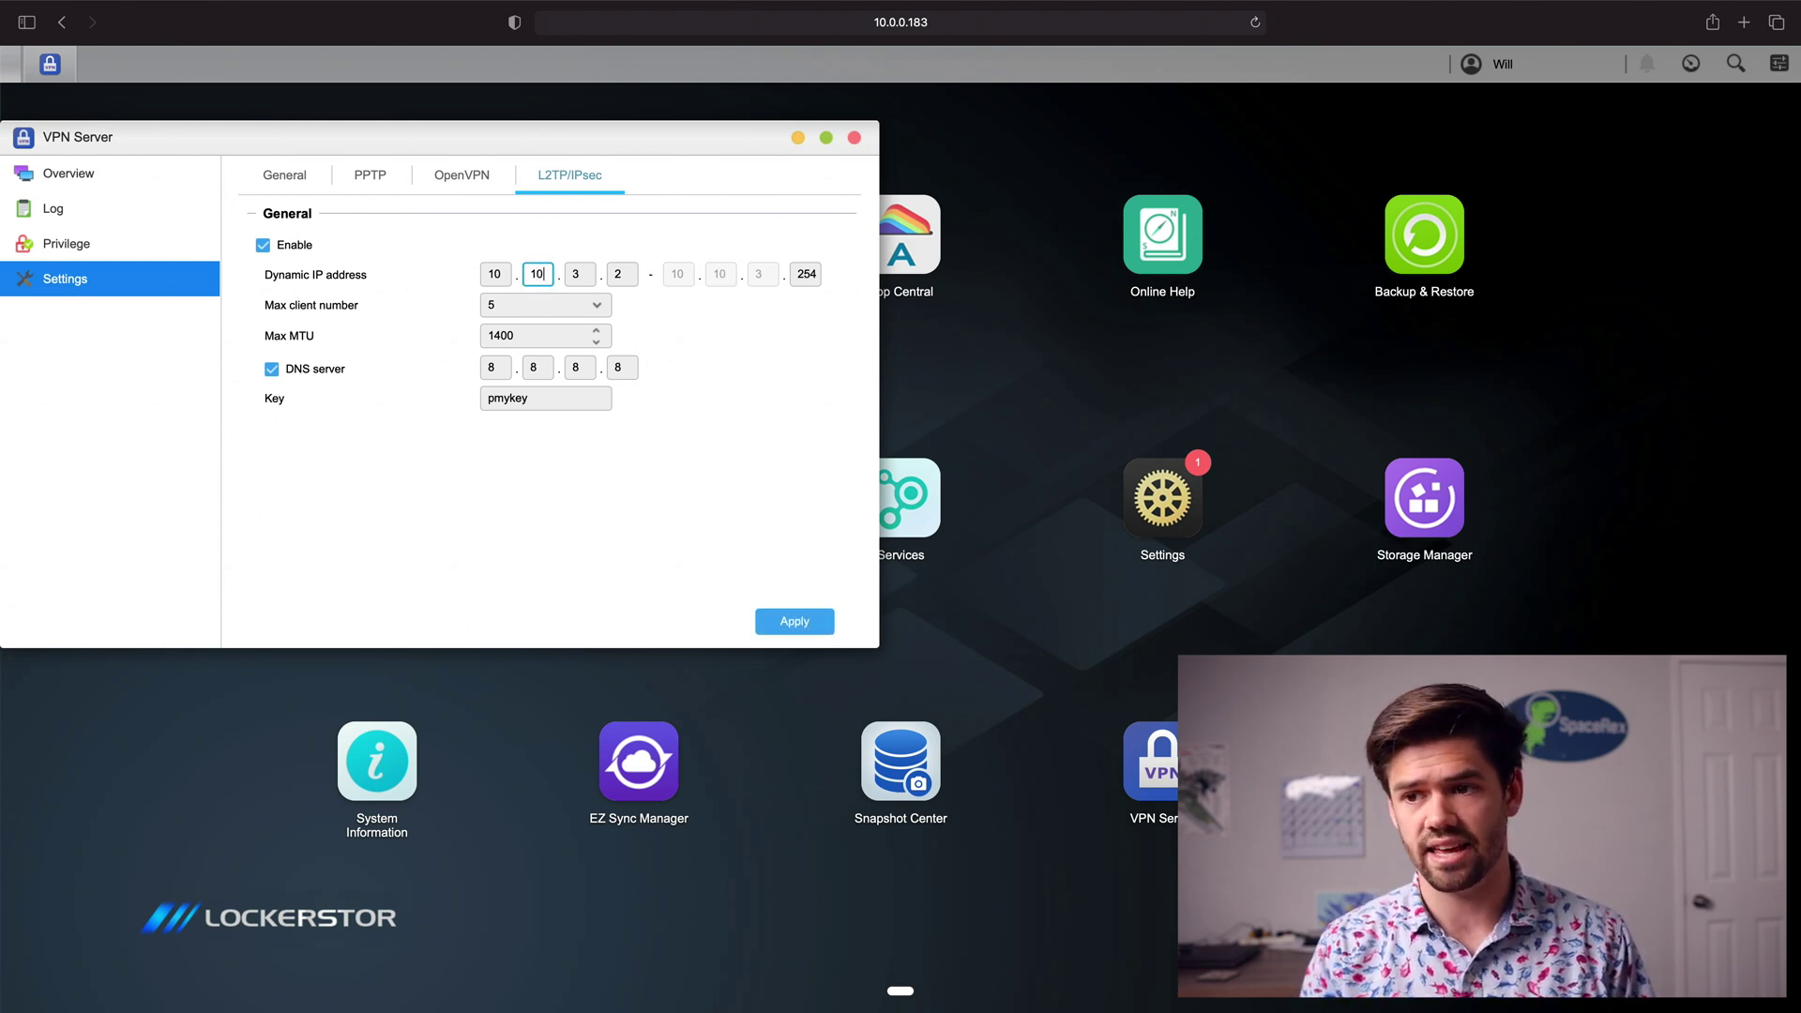
pyautogui.press('Tab')
pyautogui.press('BackSpace')
pyautogui.write('10')
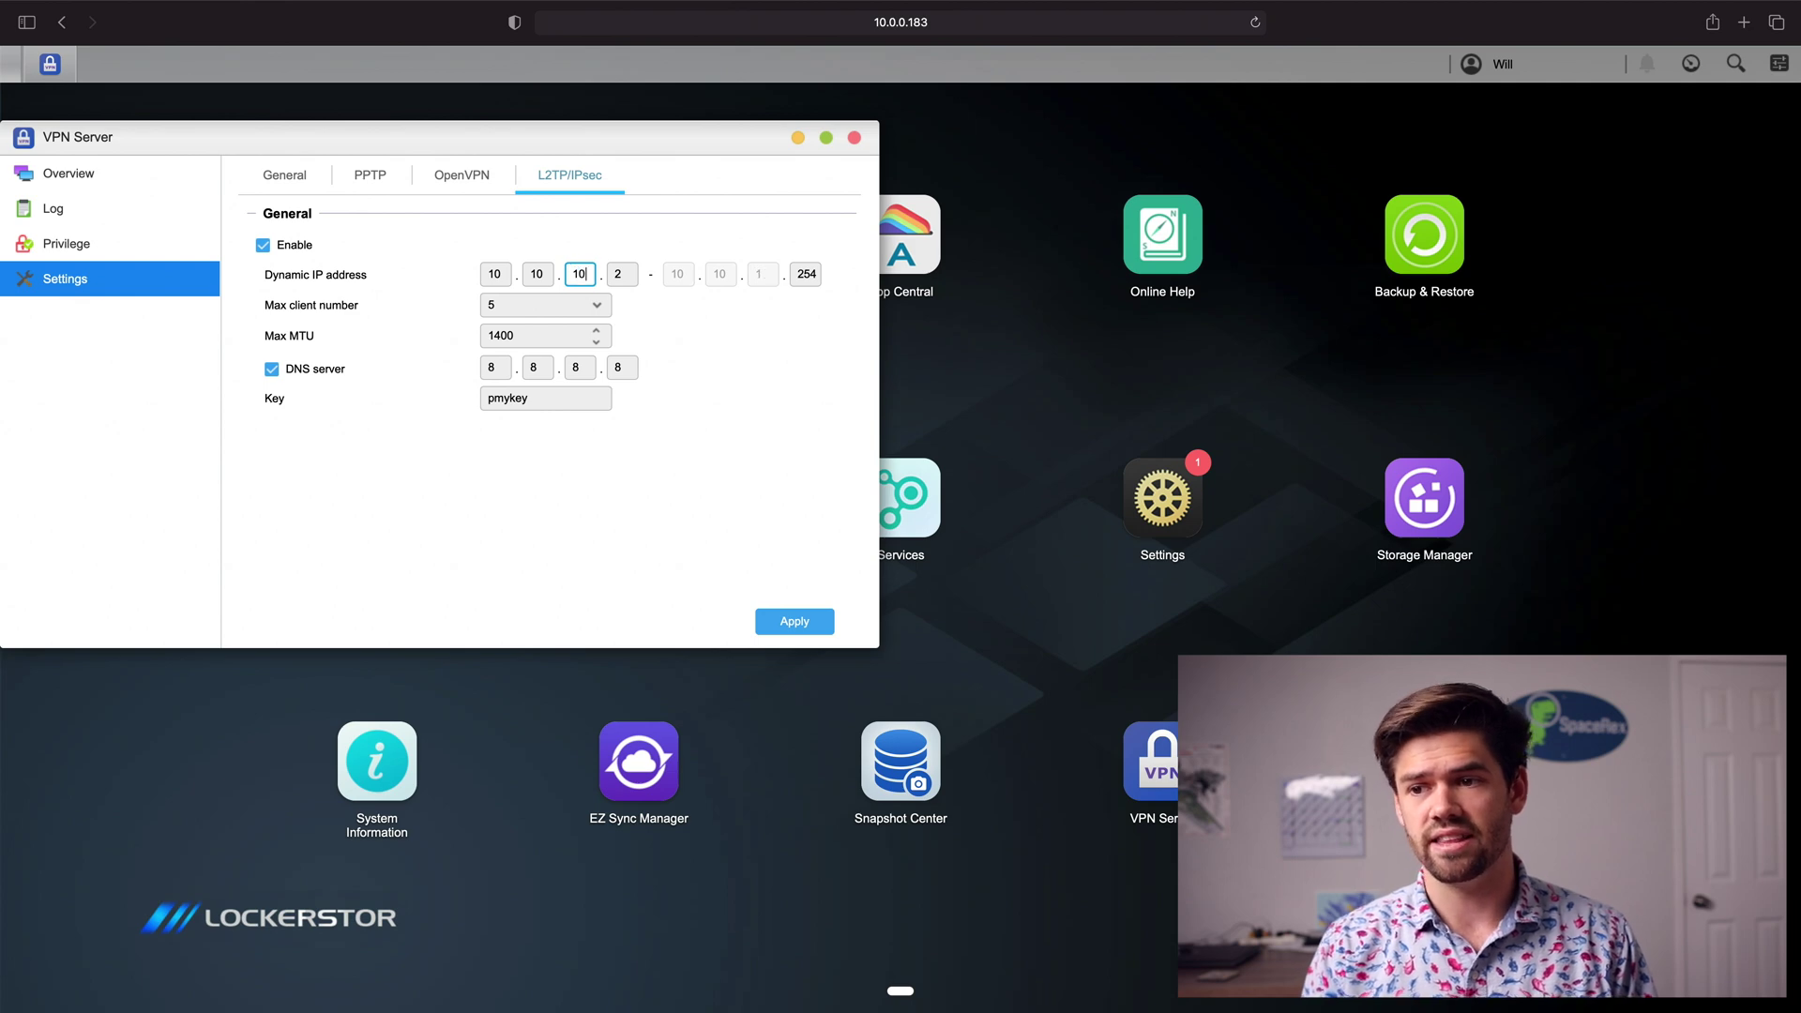
pyautogui.press('Tab')
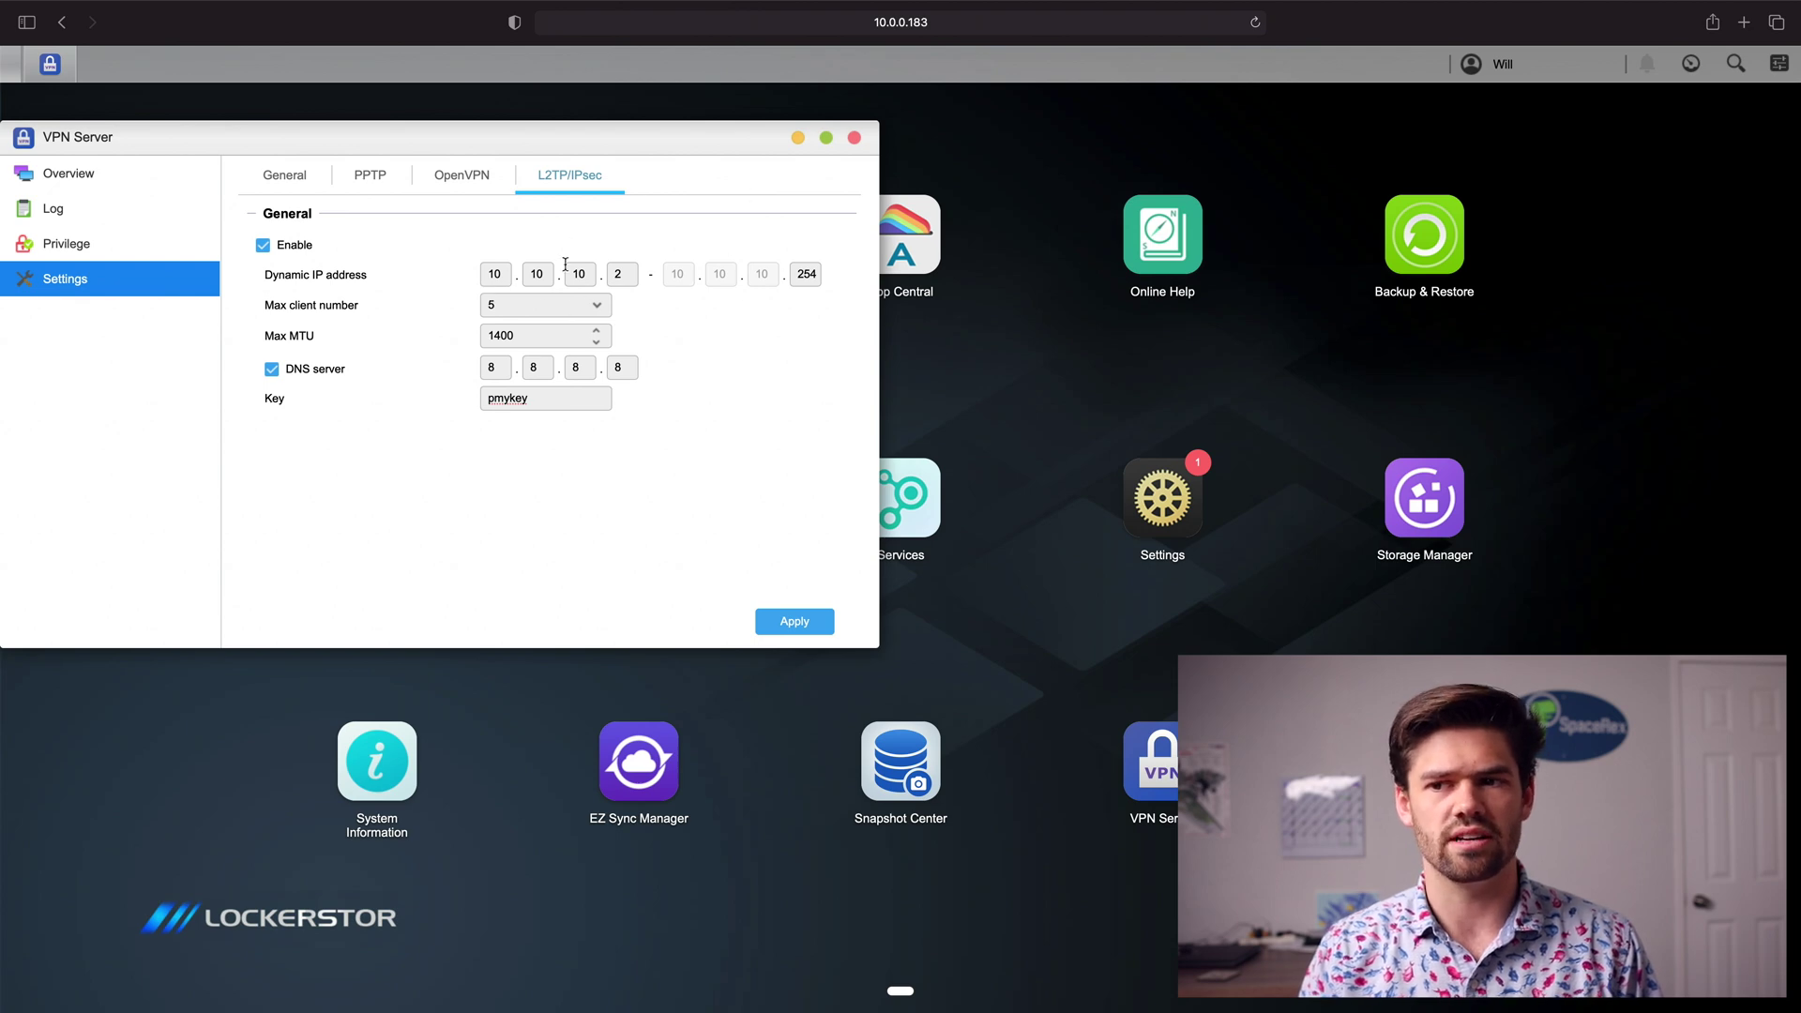
pyautogui.doubleClick(537, 274)
pyautogui.write('200')
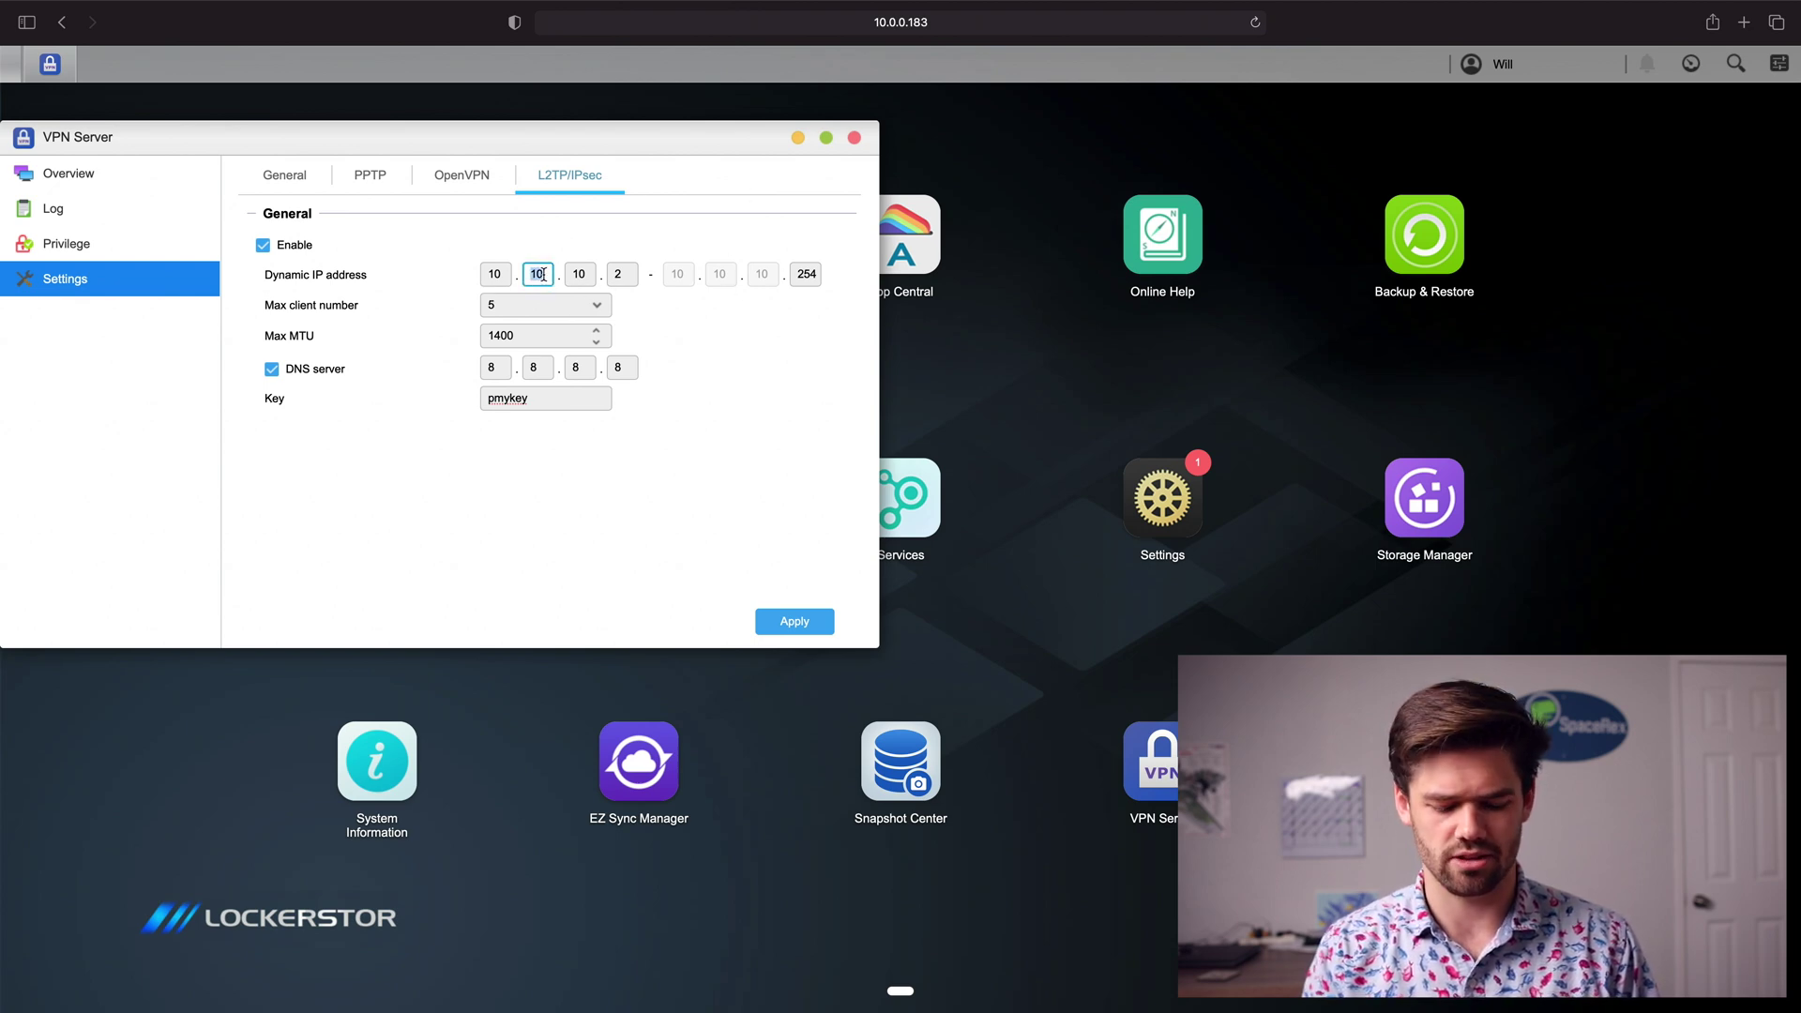
pyautogui.press('BackSpace')
pyautogui.press('BackSpace')
pyautogui.press('BackSpace')
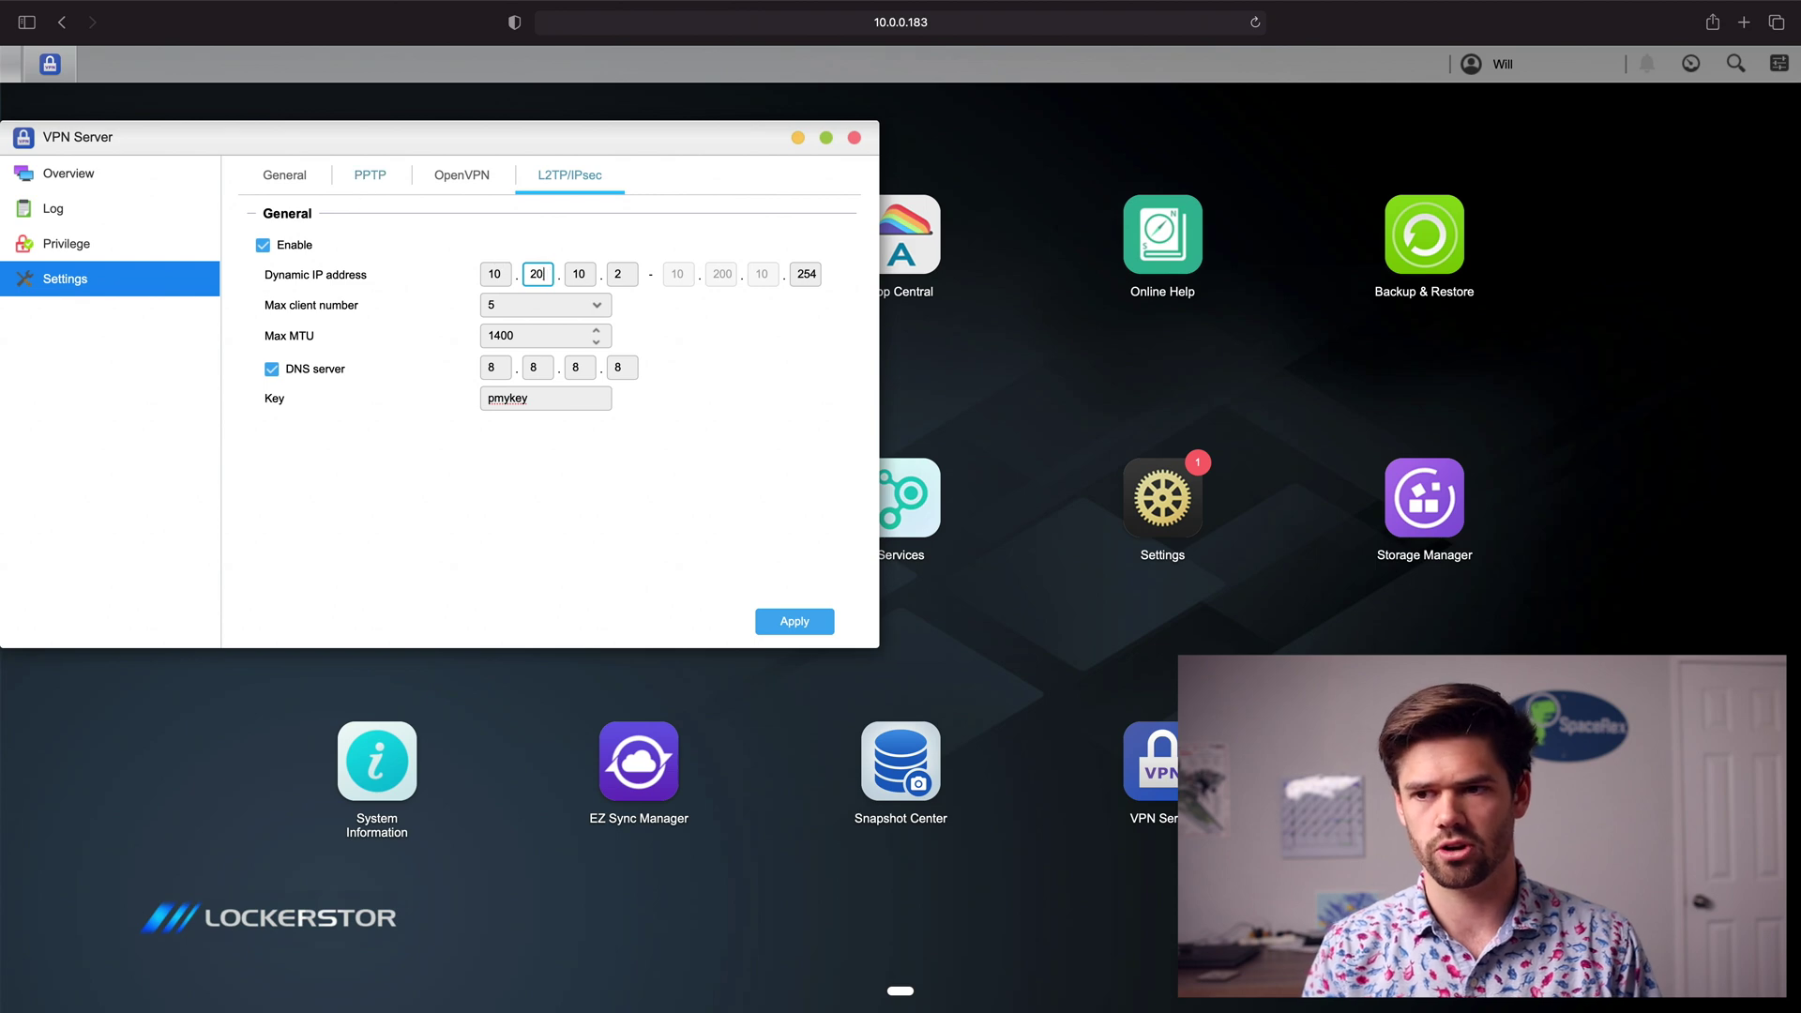
pyautogui.write('10')
pyautogui.click(300, 410)
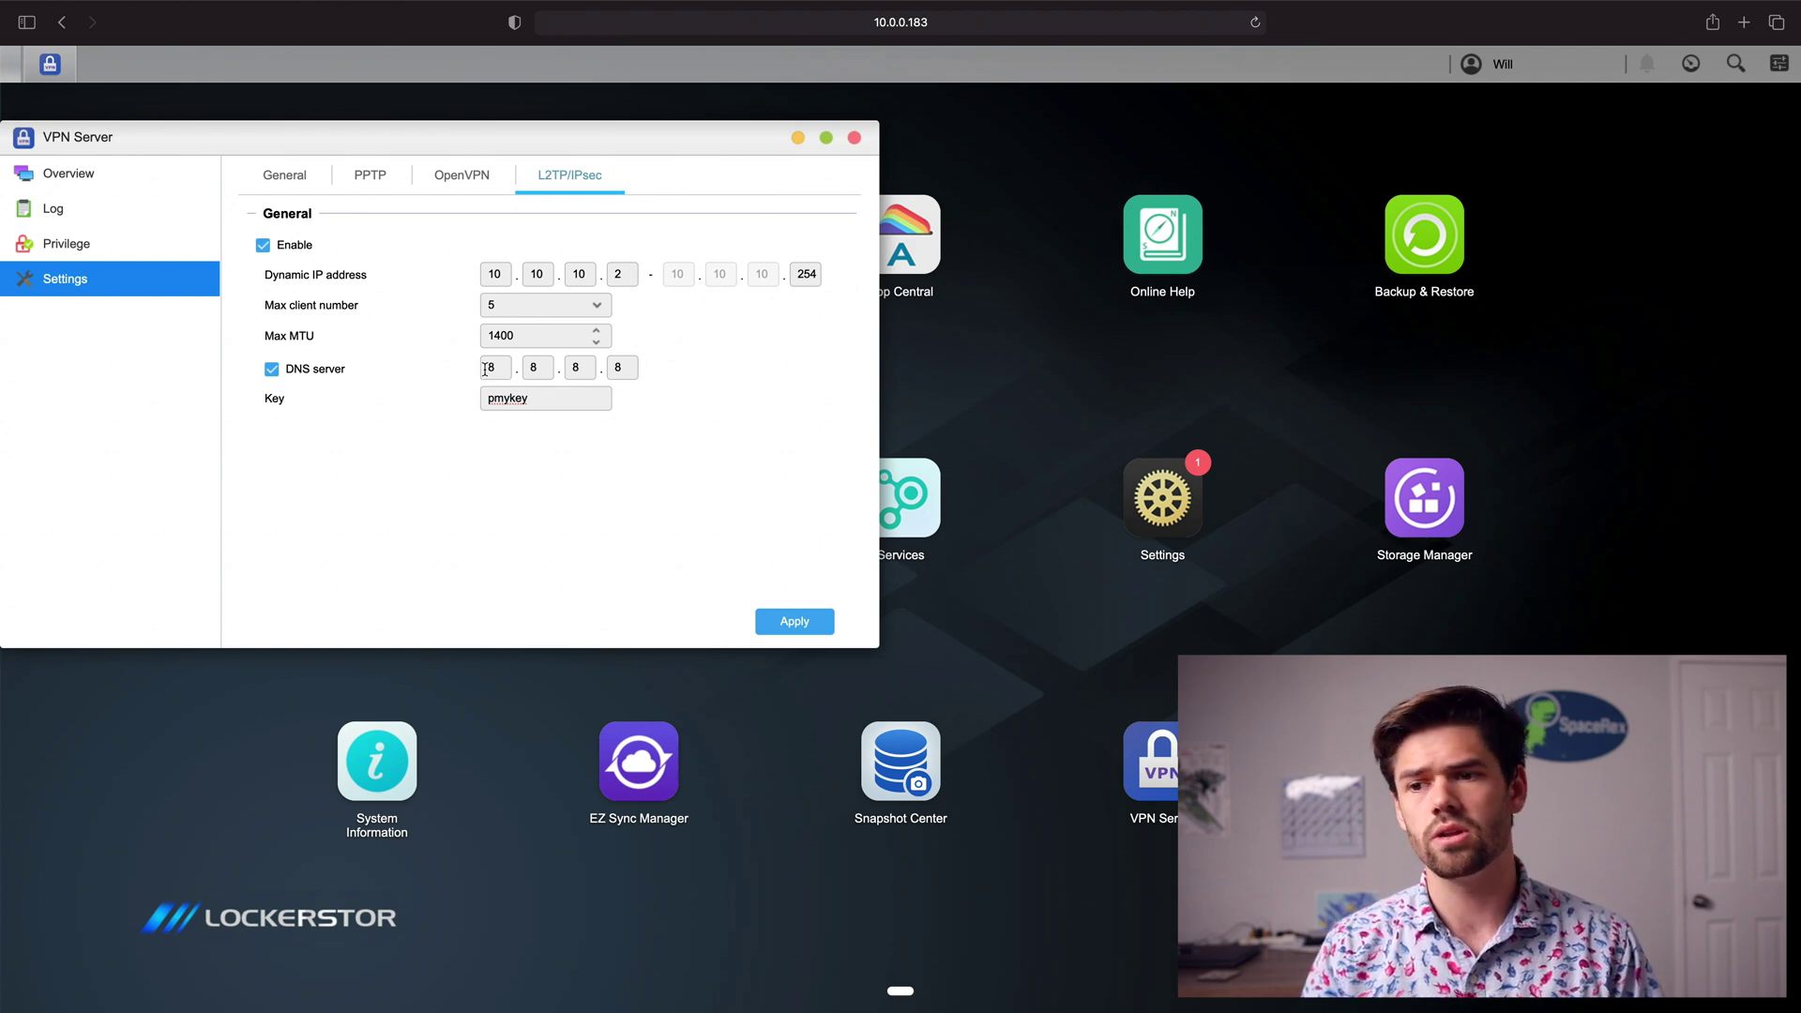
# Step: Replace the L2TP/IPsec pre-shared key with a new key and apply, confirming the VPN restart
pyautogui.doubleClick(577, 403)
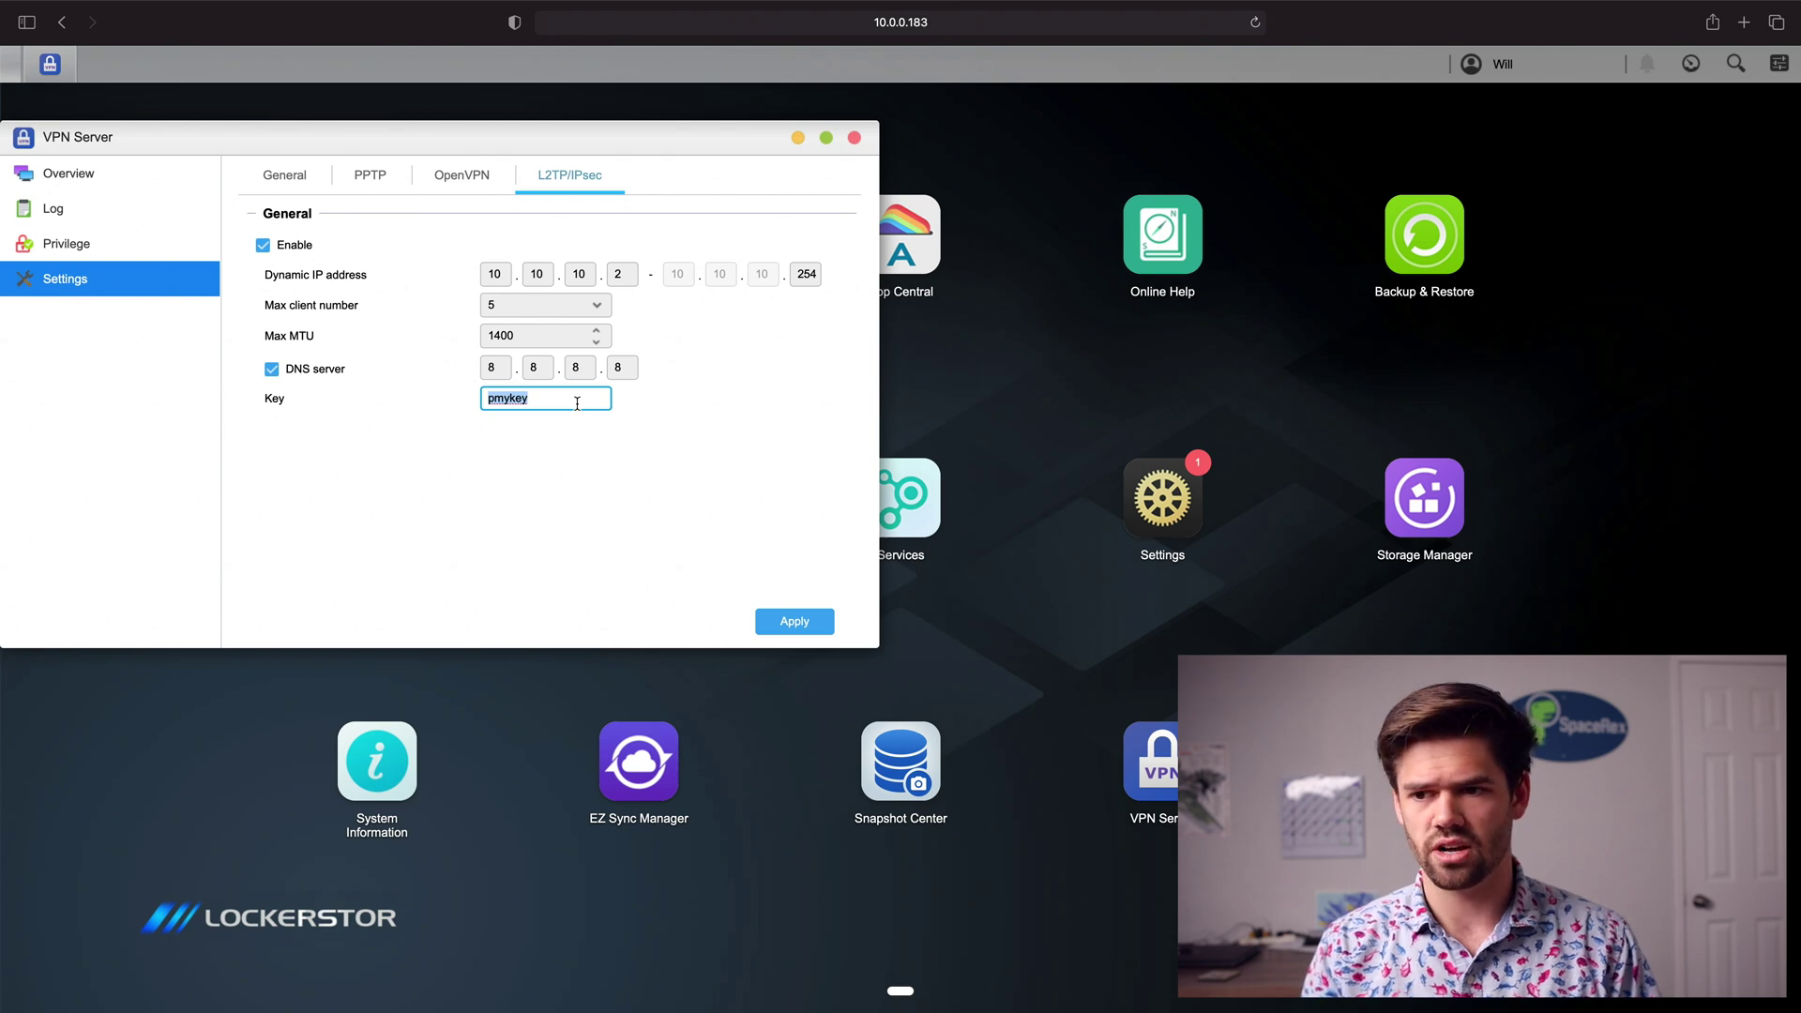
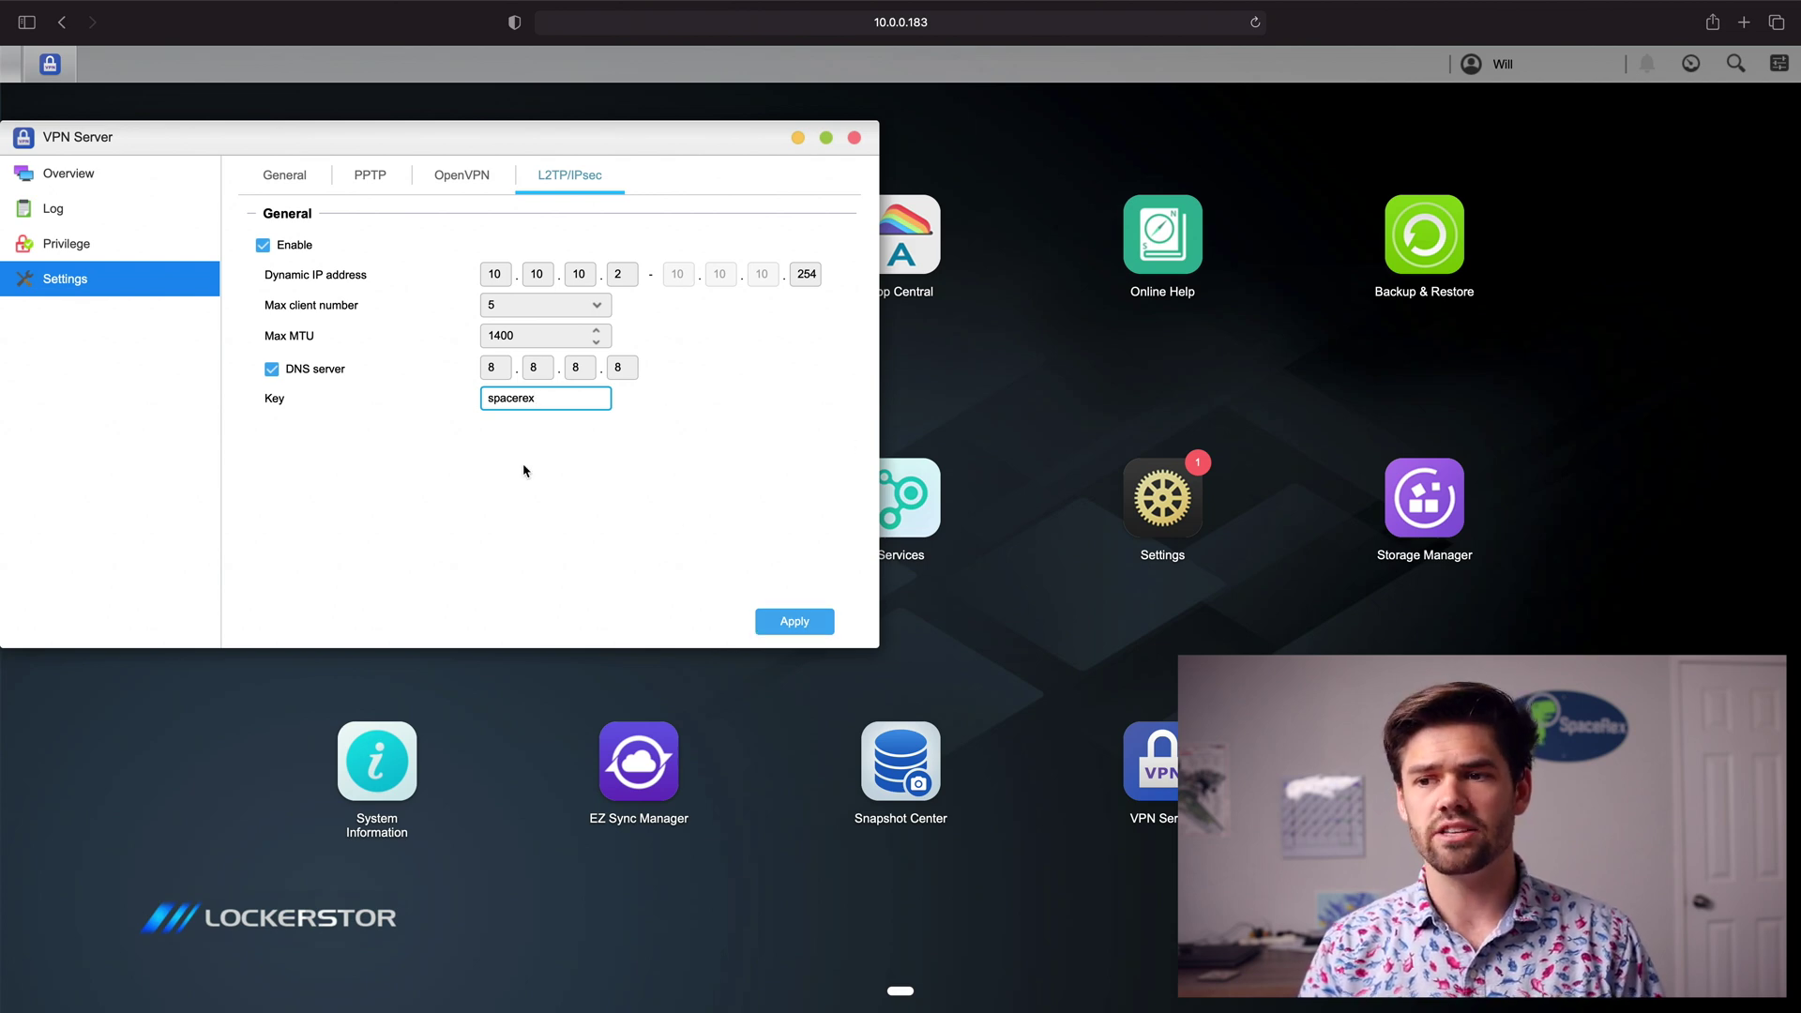
pyautogui.click(790, 634)
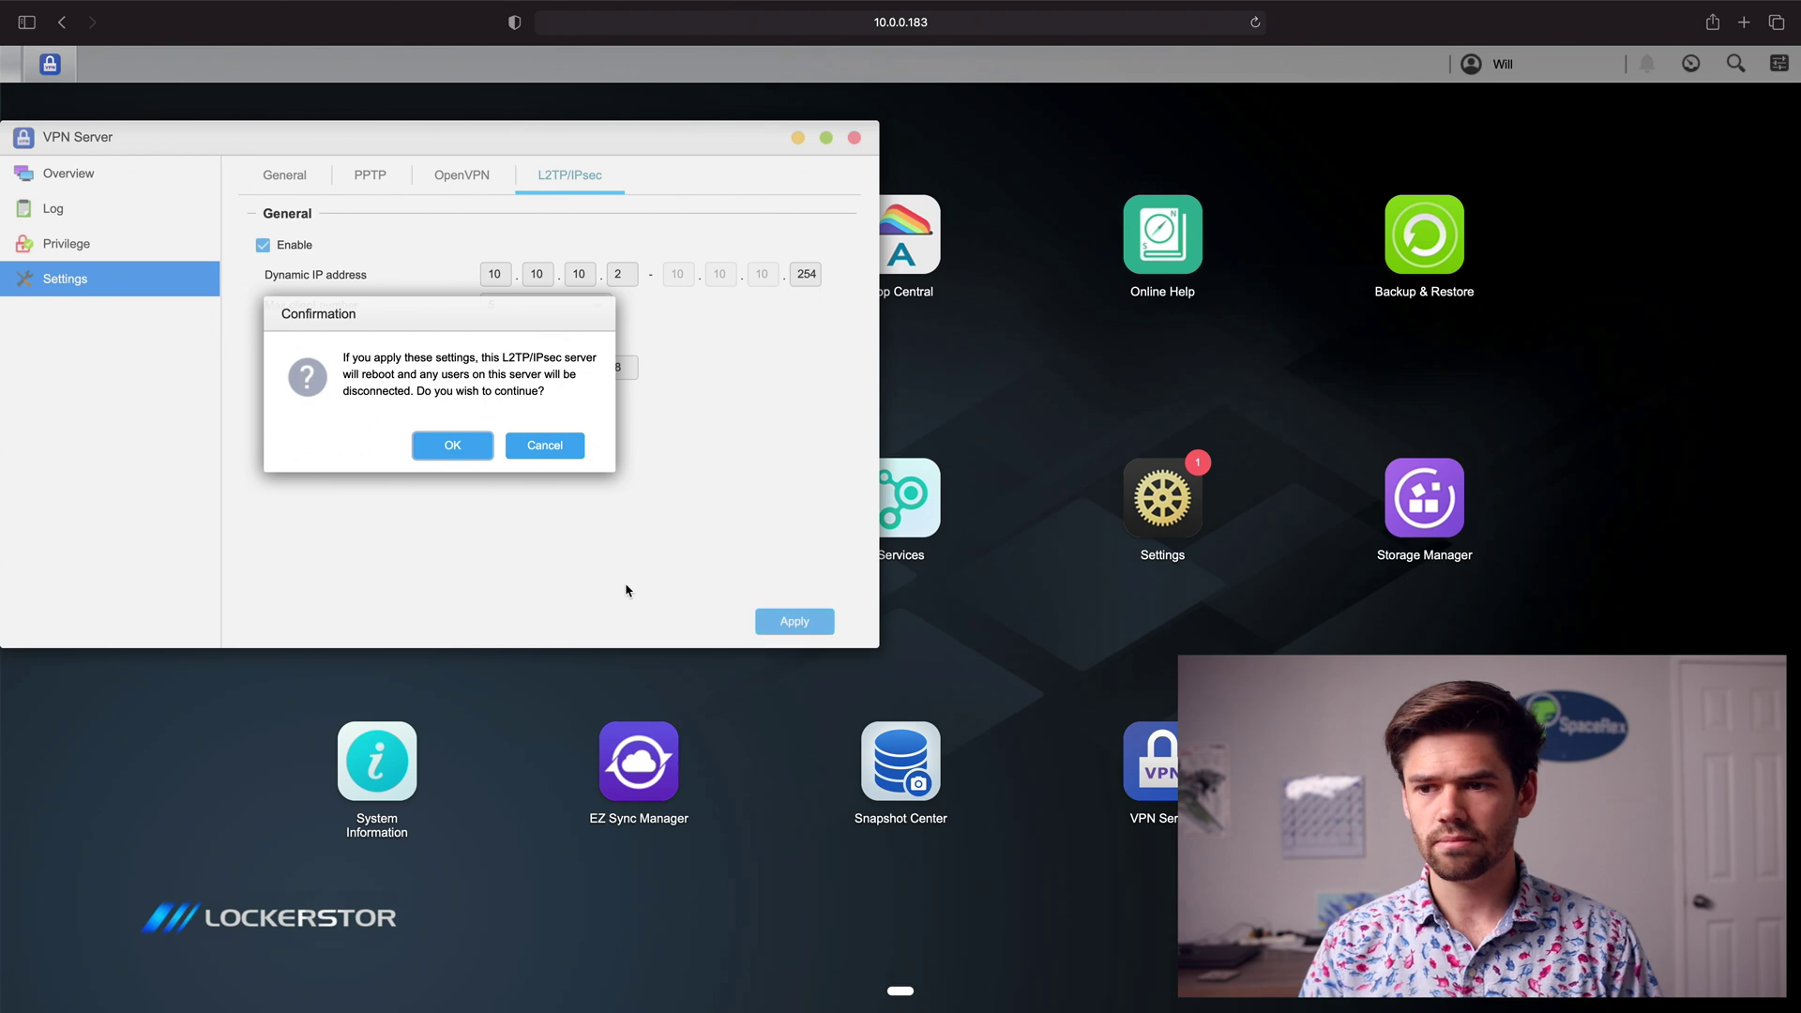
pyautogui.click(473, 456)
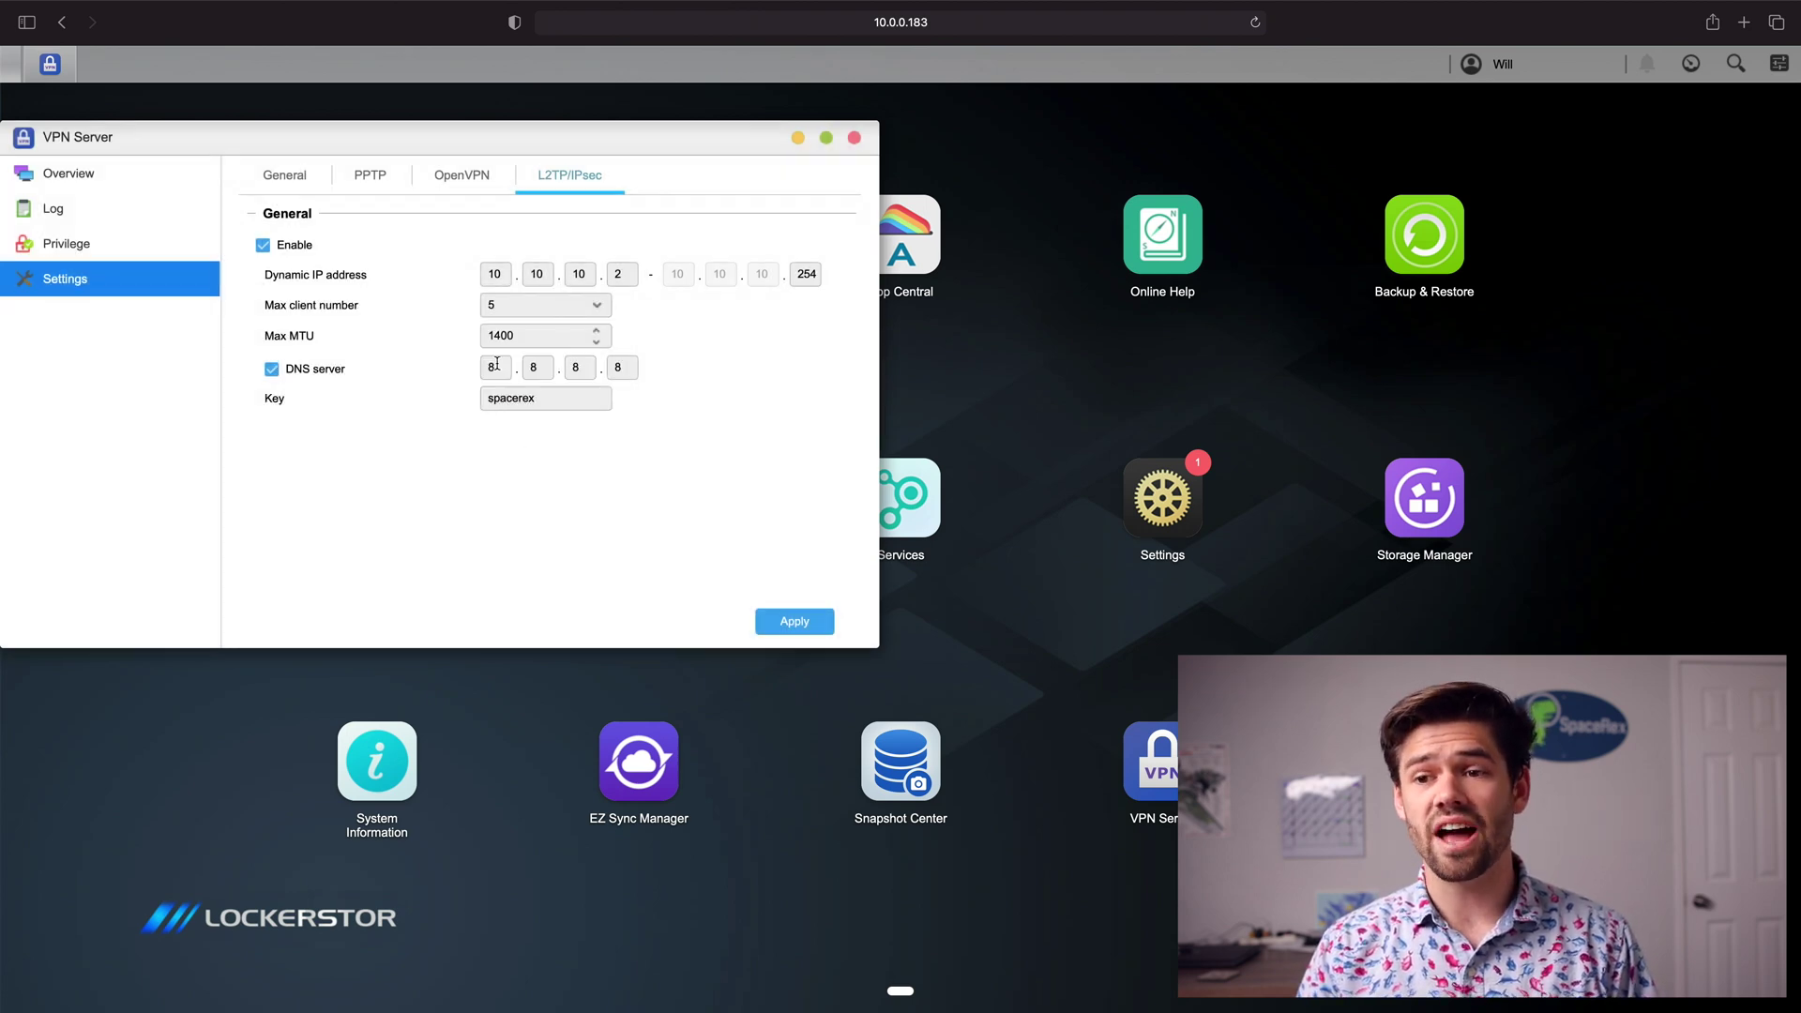
pyautogui.click(58, 246)
# Step: Add the user account to VPN privileges with L2TP/IPsec access, then close VPN Server
pyautogui.click(272, 216)
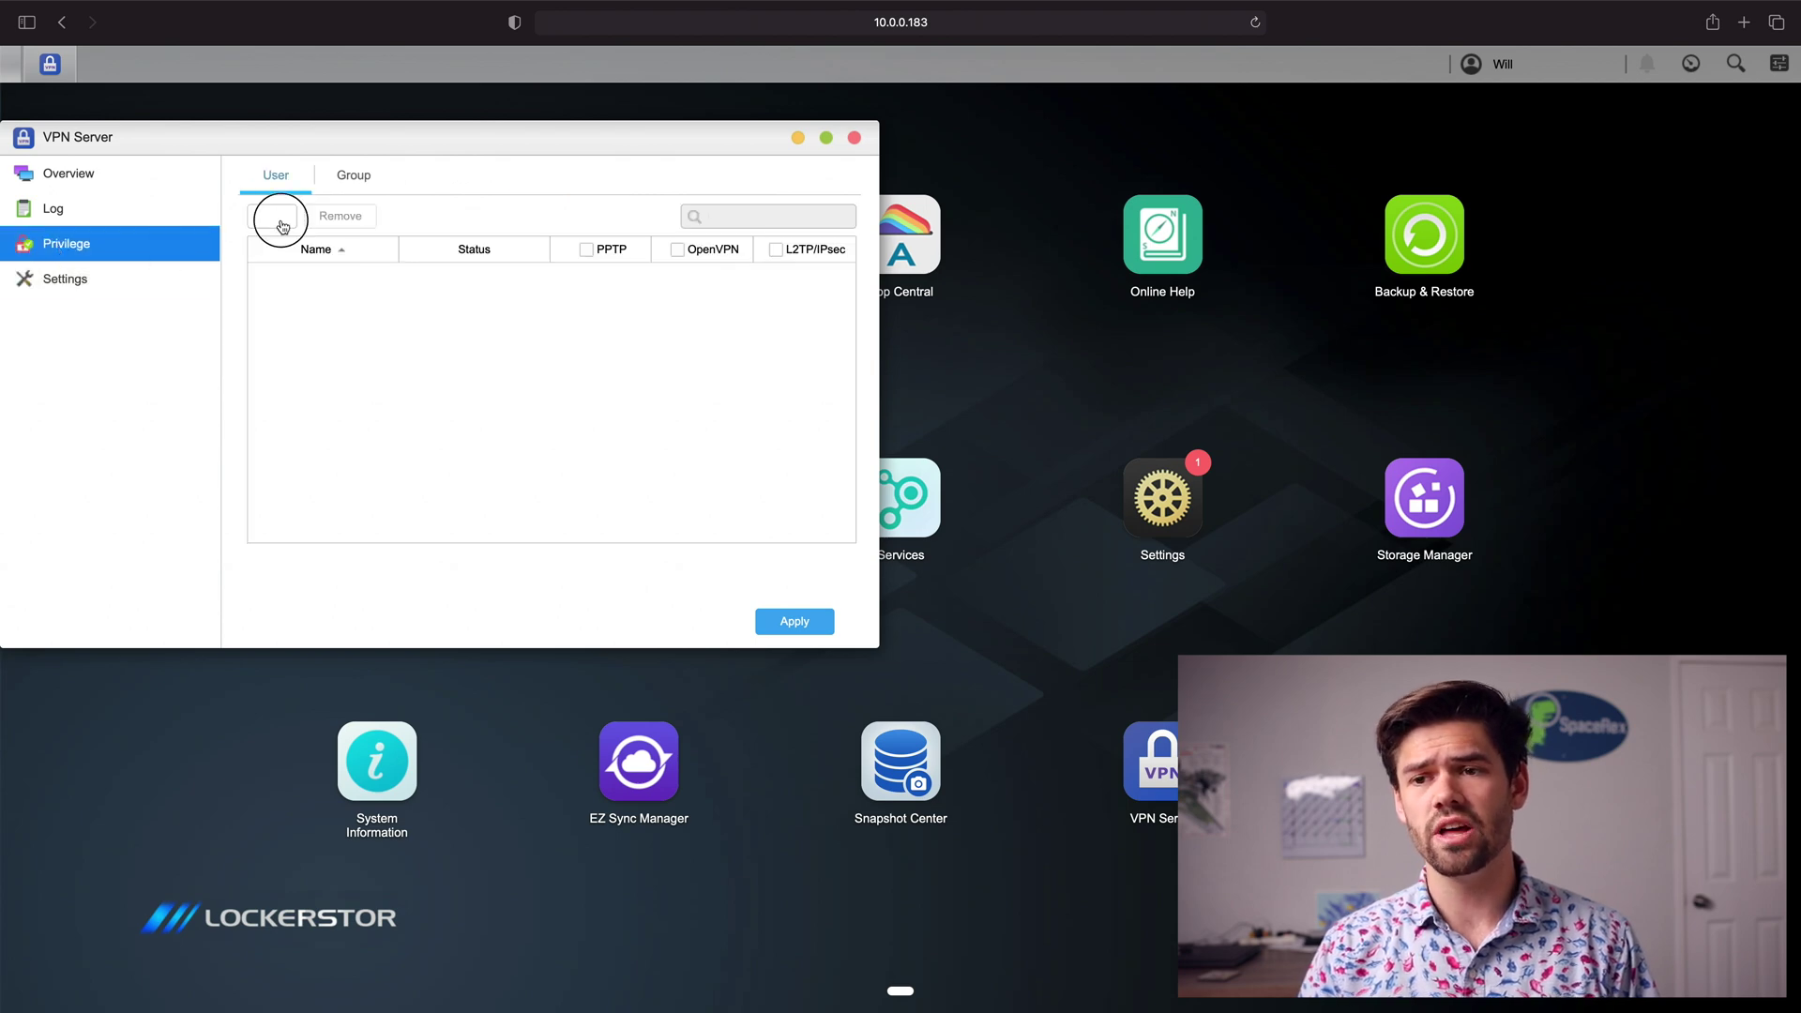
pyautogui.click(278, 406)
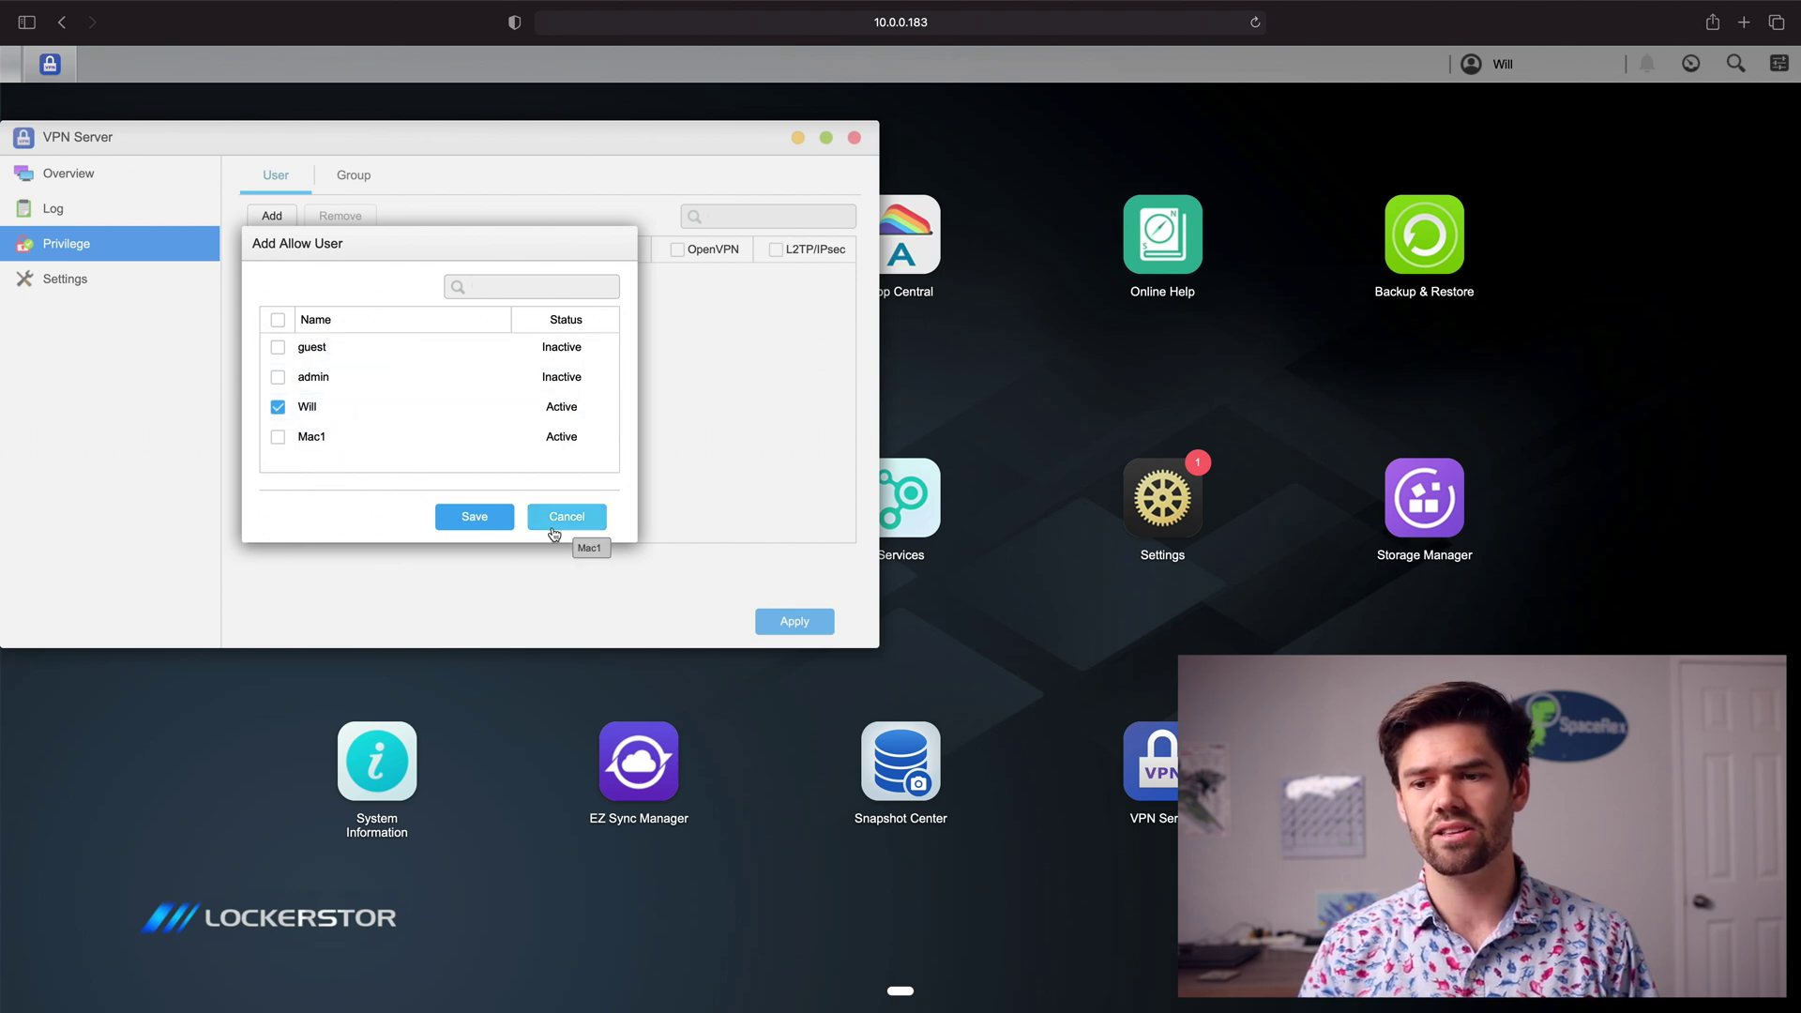
pyautogui.click(459, 505)
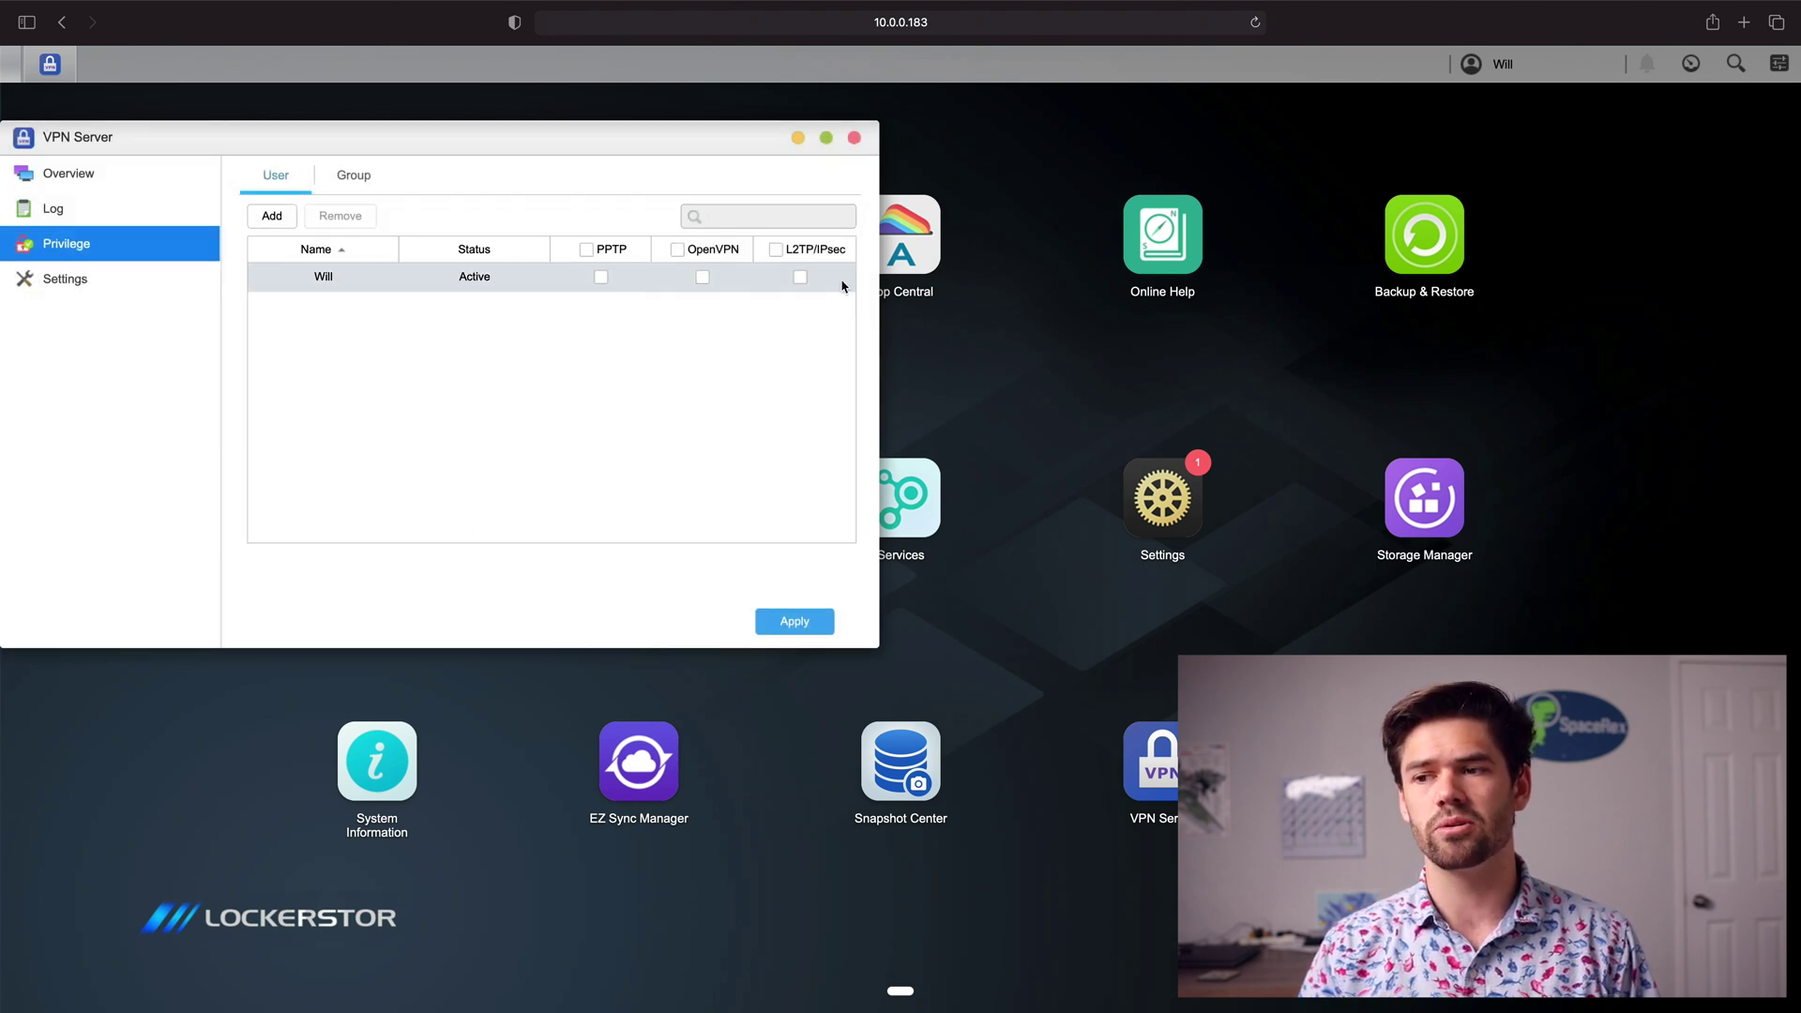
pyautogui.click(800, 278)
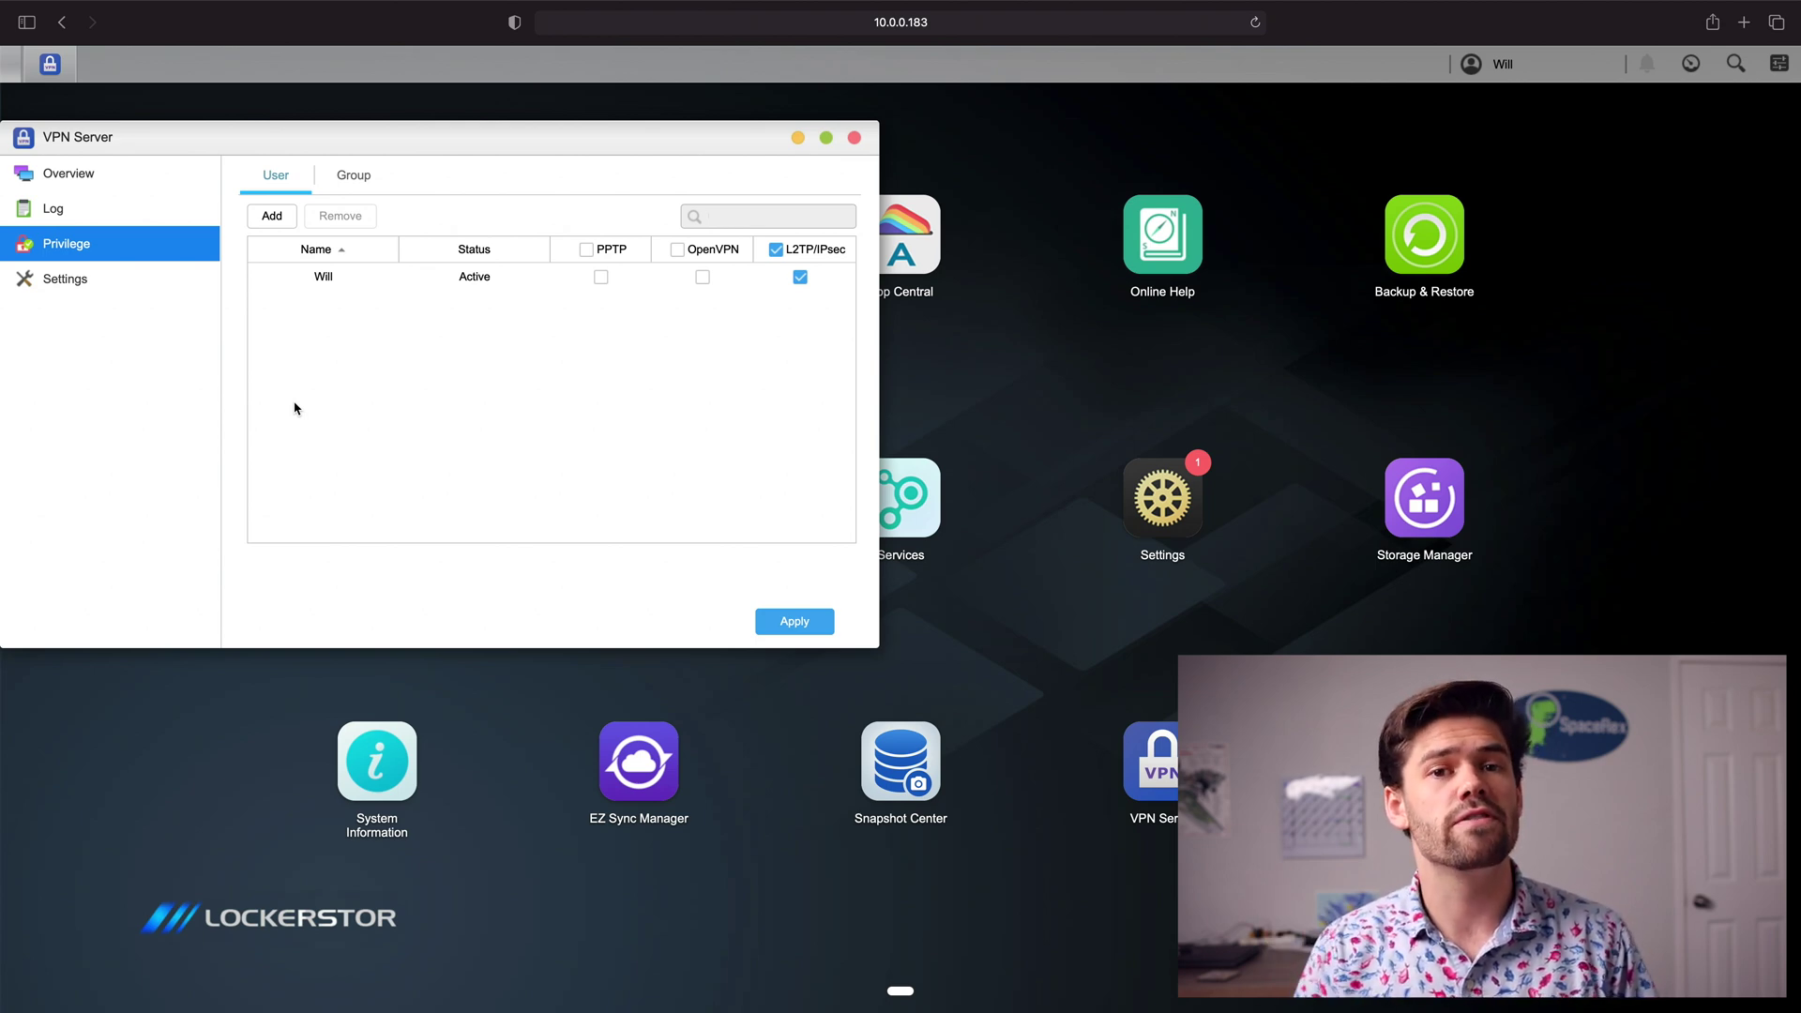
pyautogui.click(853, 140)
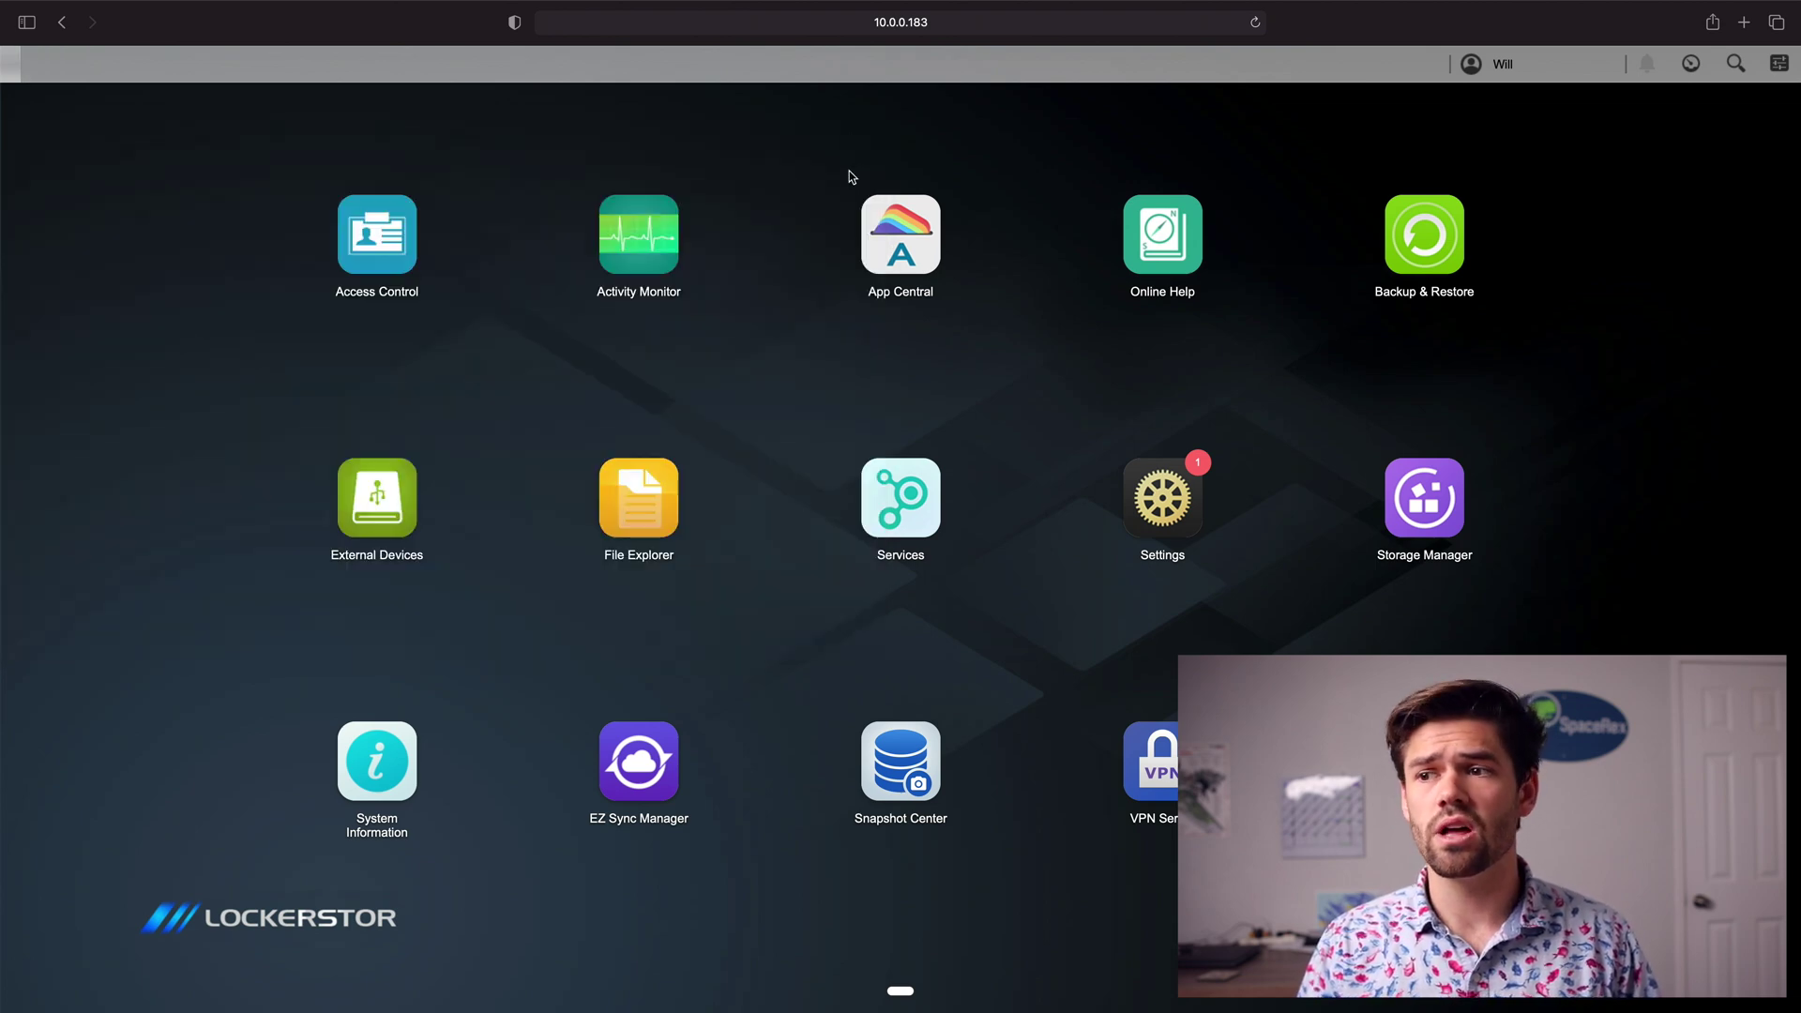
pyautogui.click(1162, 497)
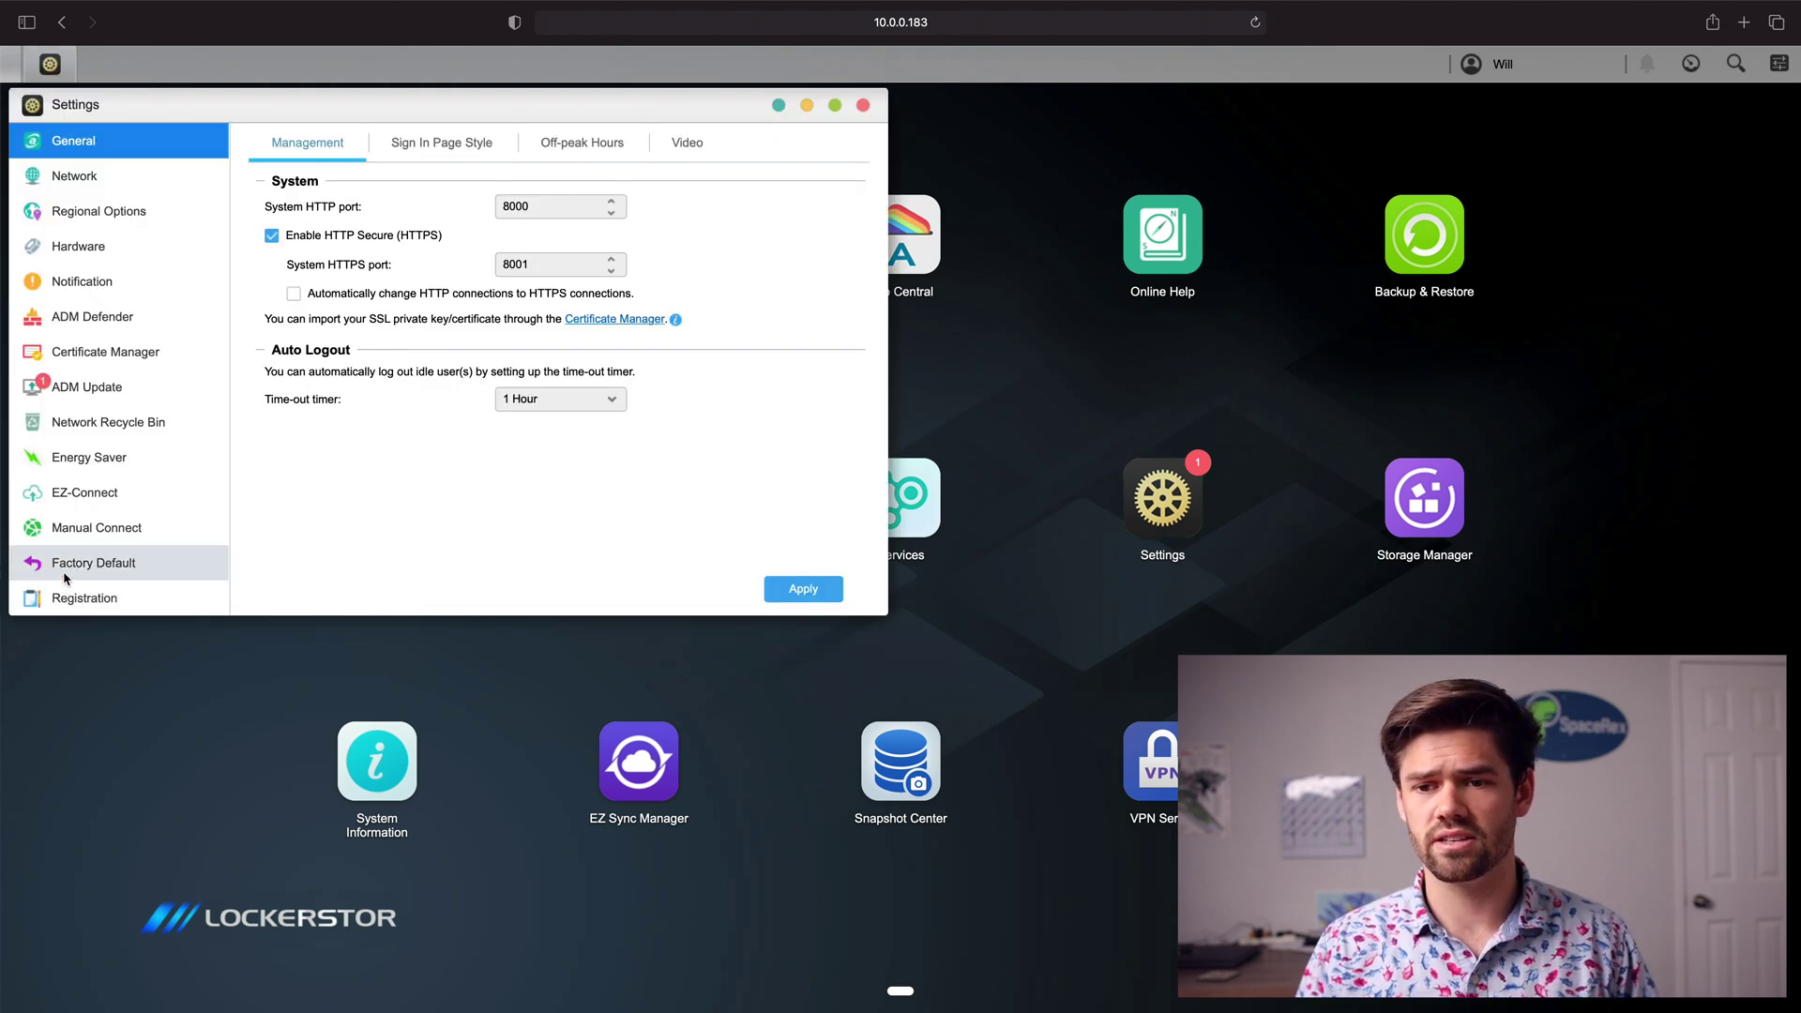
# Step: Add EZ-Router port forwarding for app#VPN Server on UDP ports 4500, 500 and 1701
pyautogui.click(110, 528)
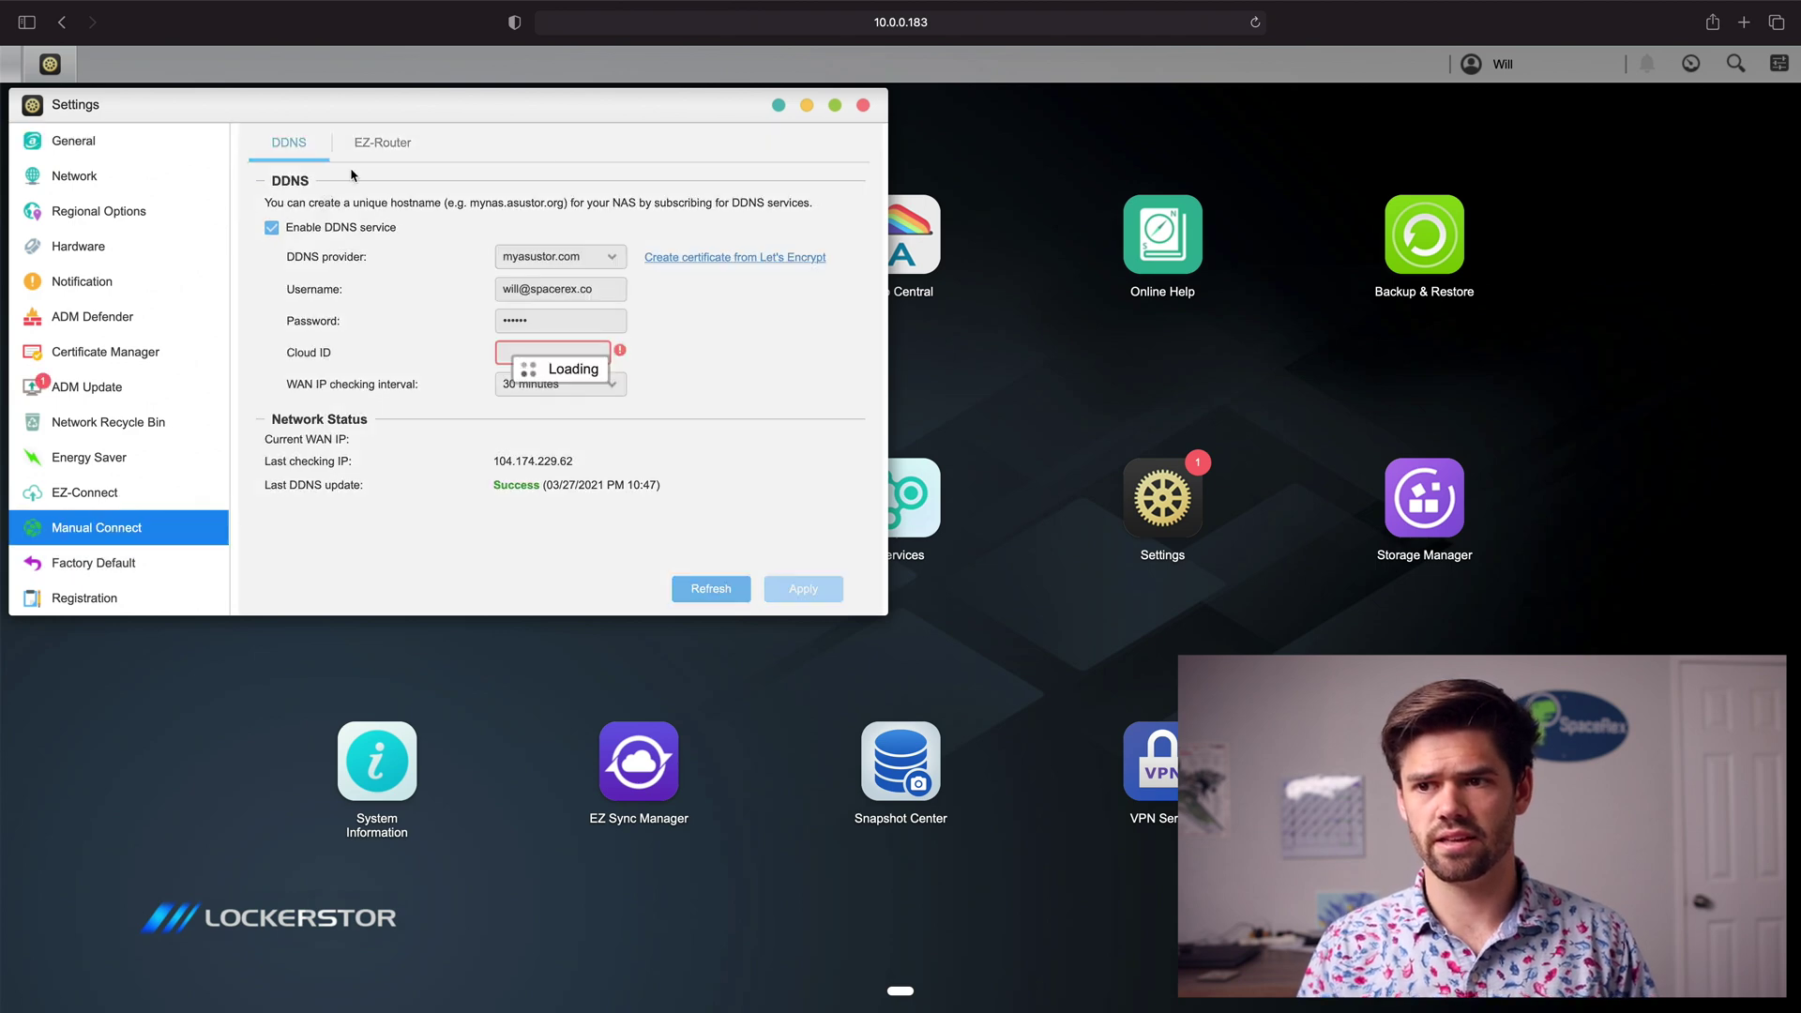
pyautogui.click(361, 153)
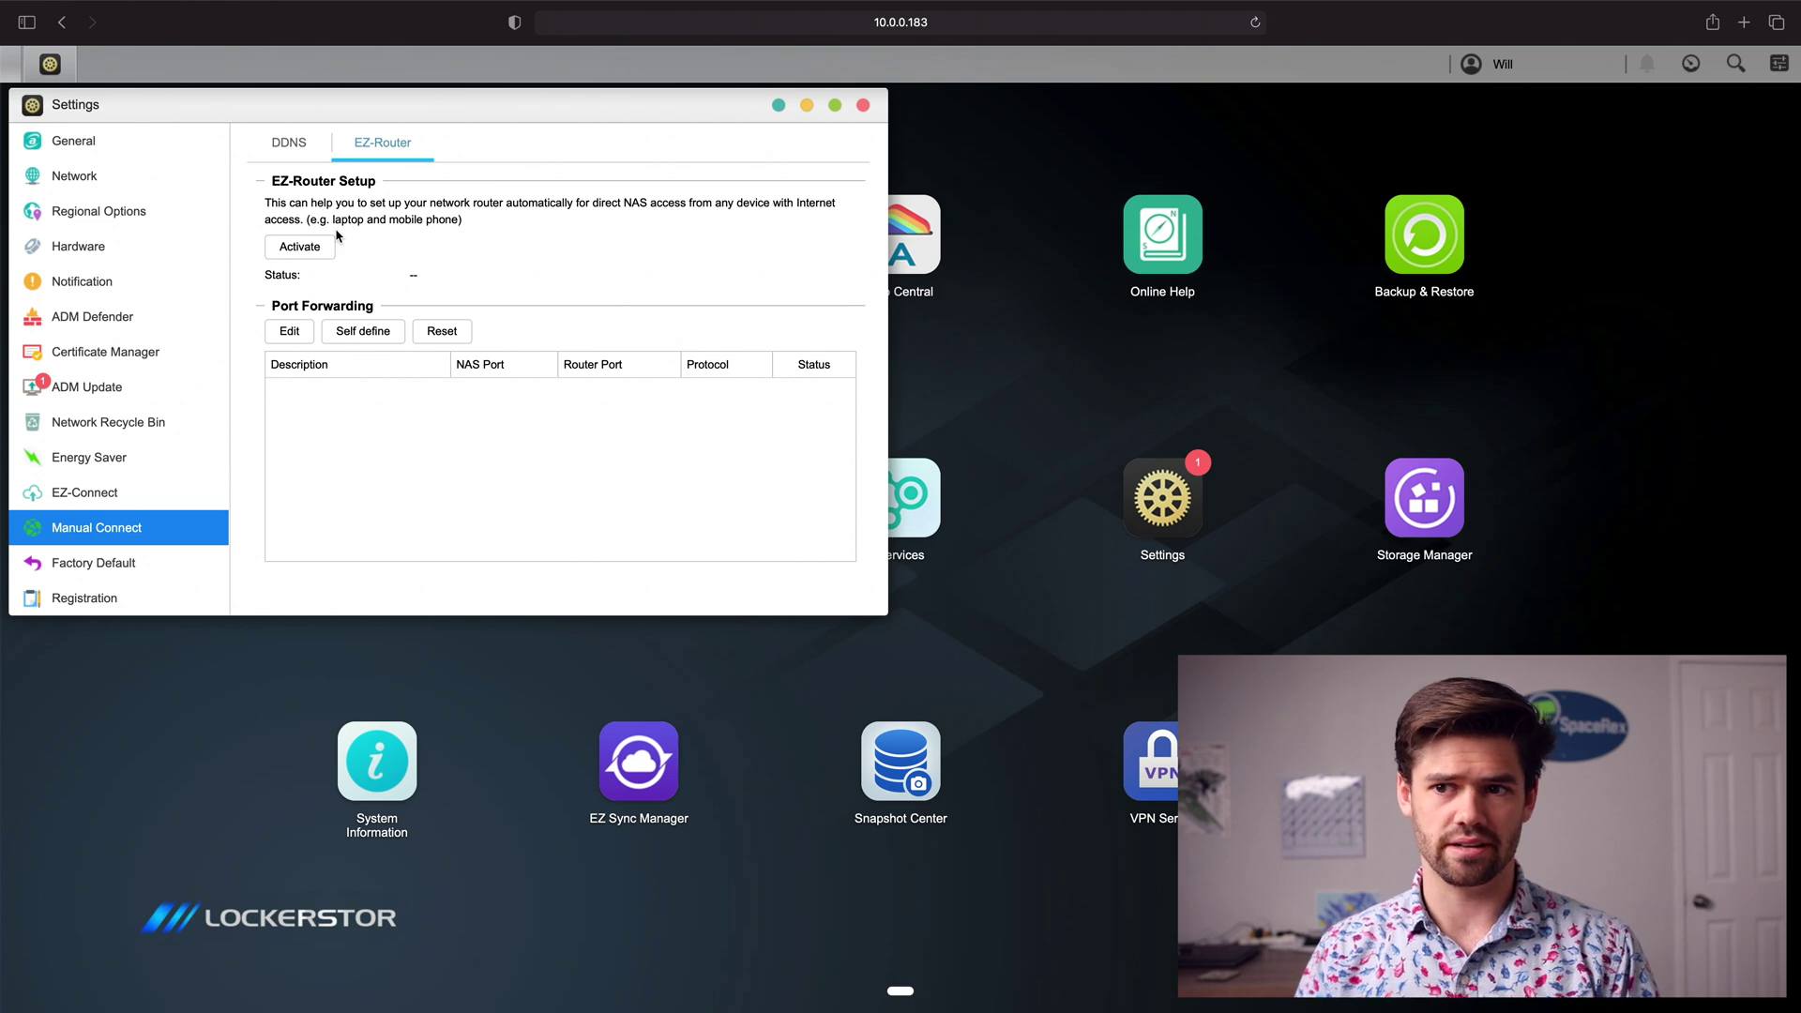
pyautogui.click(293, 343)
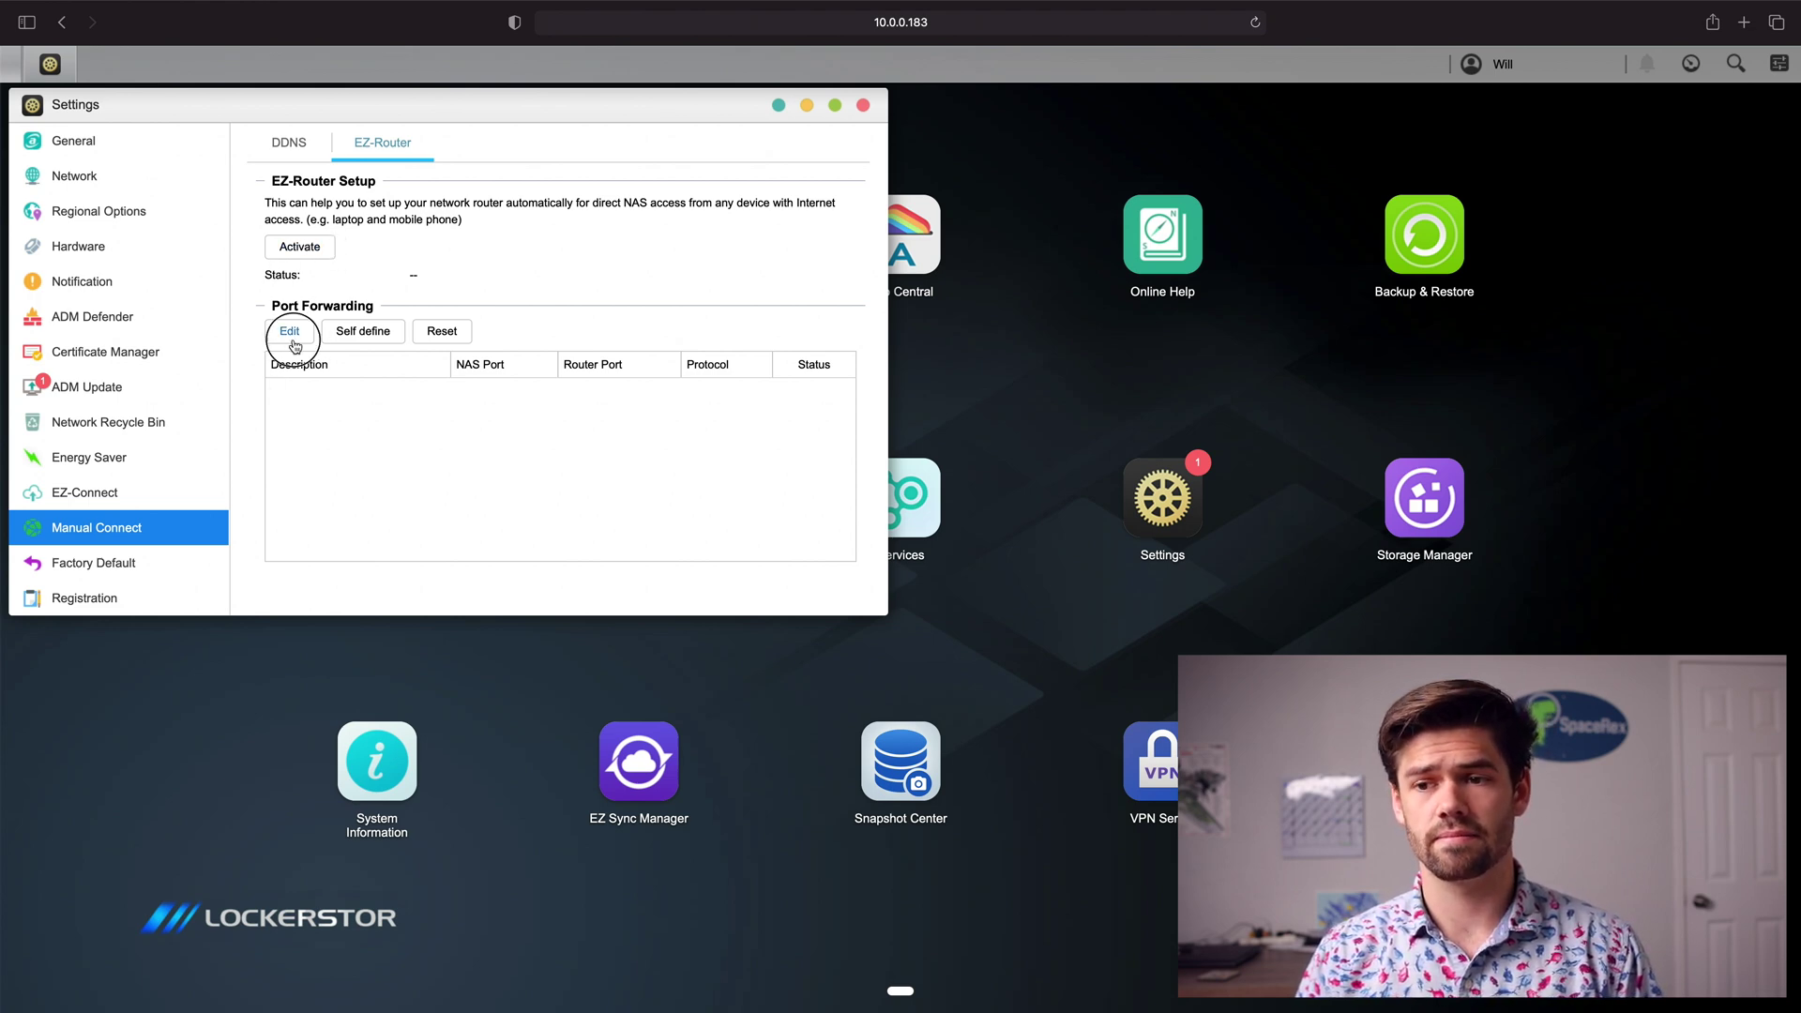
pyautogui.scroll(-2, 289, 355)
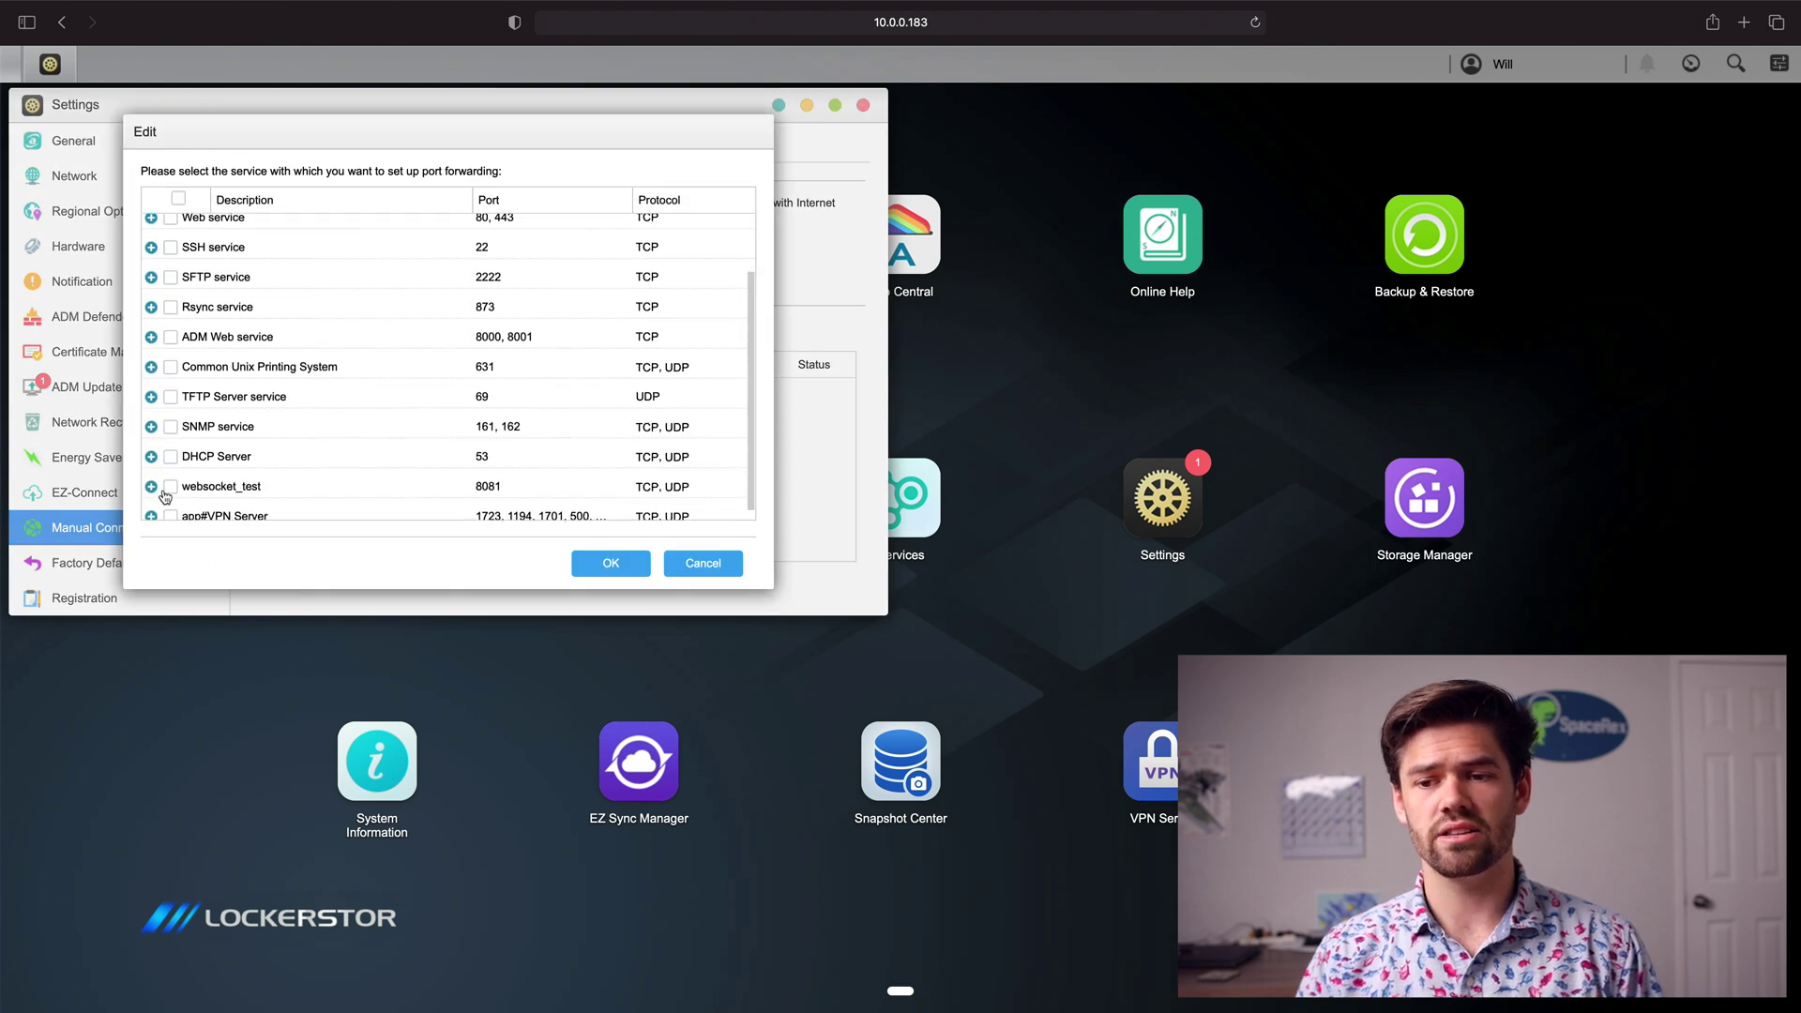
pyautogui.scroll(-1, 313, 489)
pyautogui.click(150, 506)
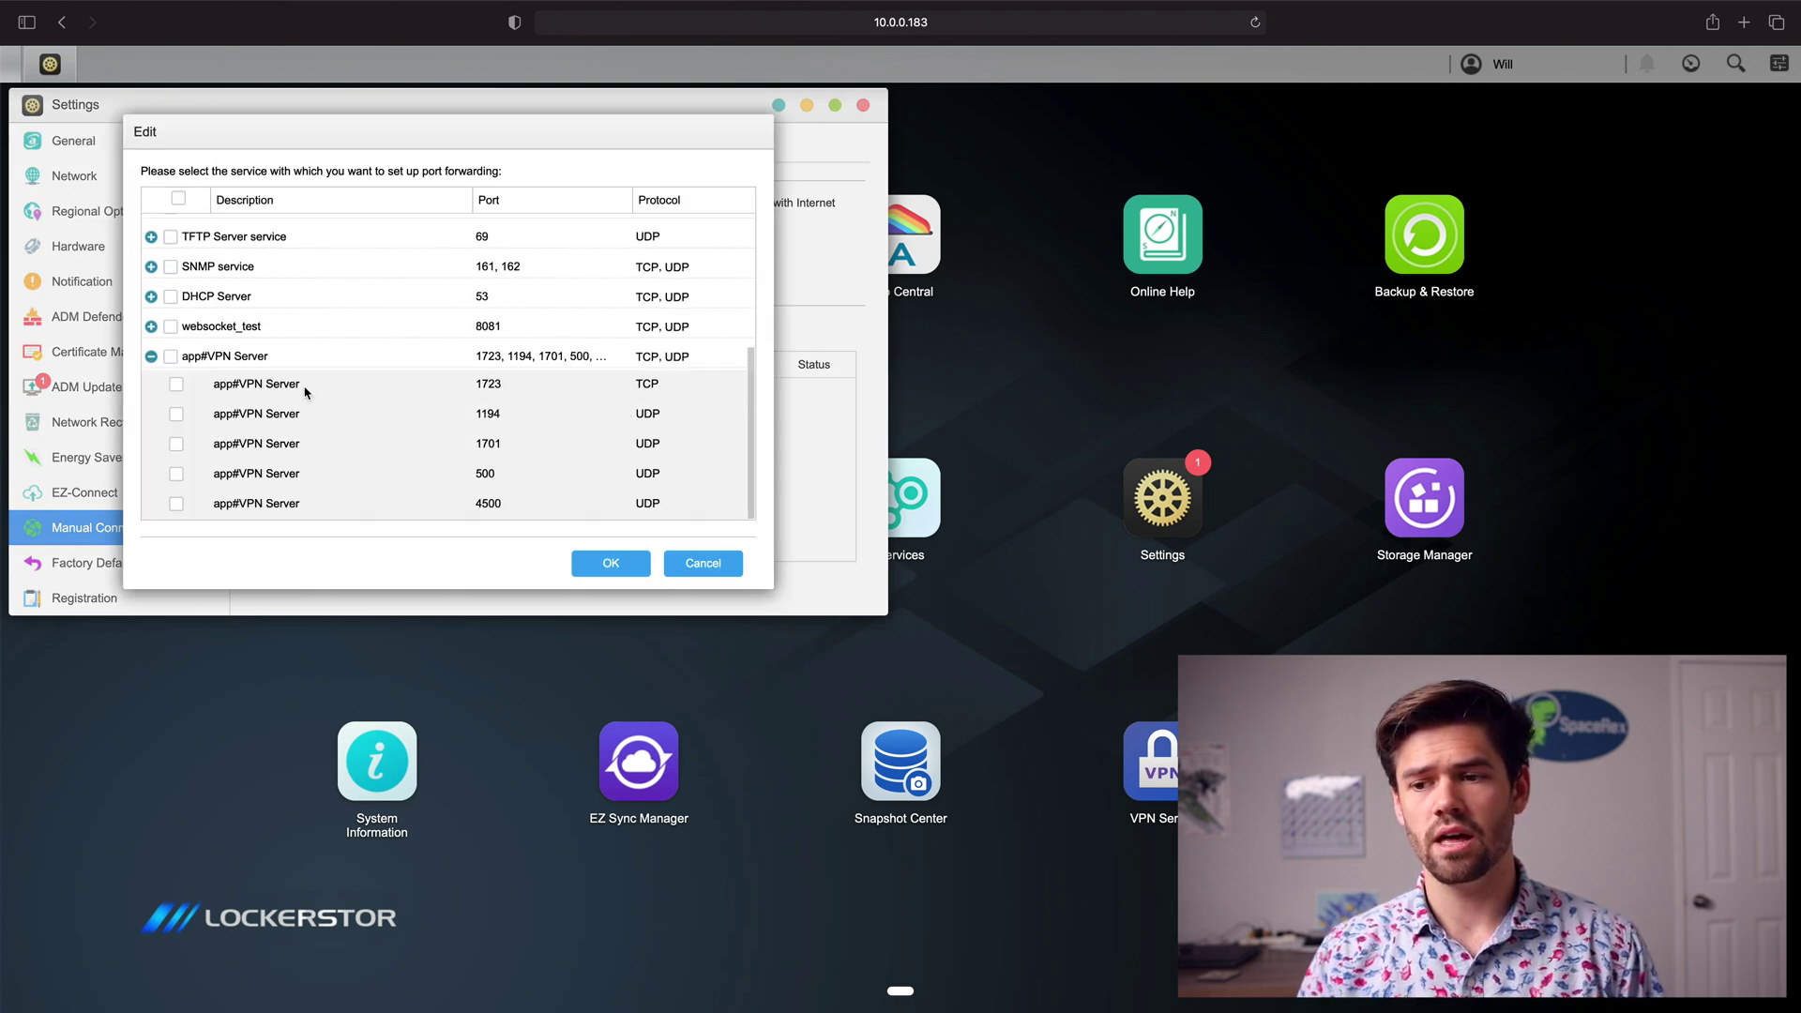
pyautogui.click(177, 503)
pyautogui.click(177, 474)
pyautogui.click(176, 444)
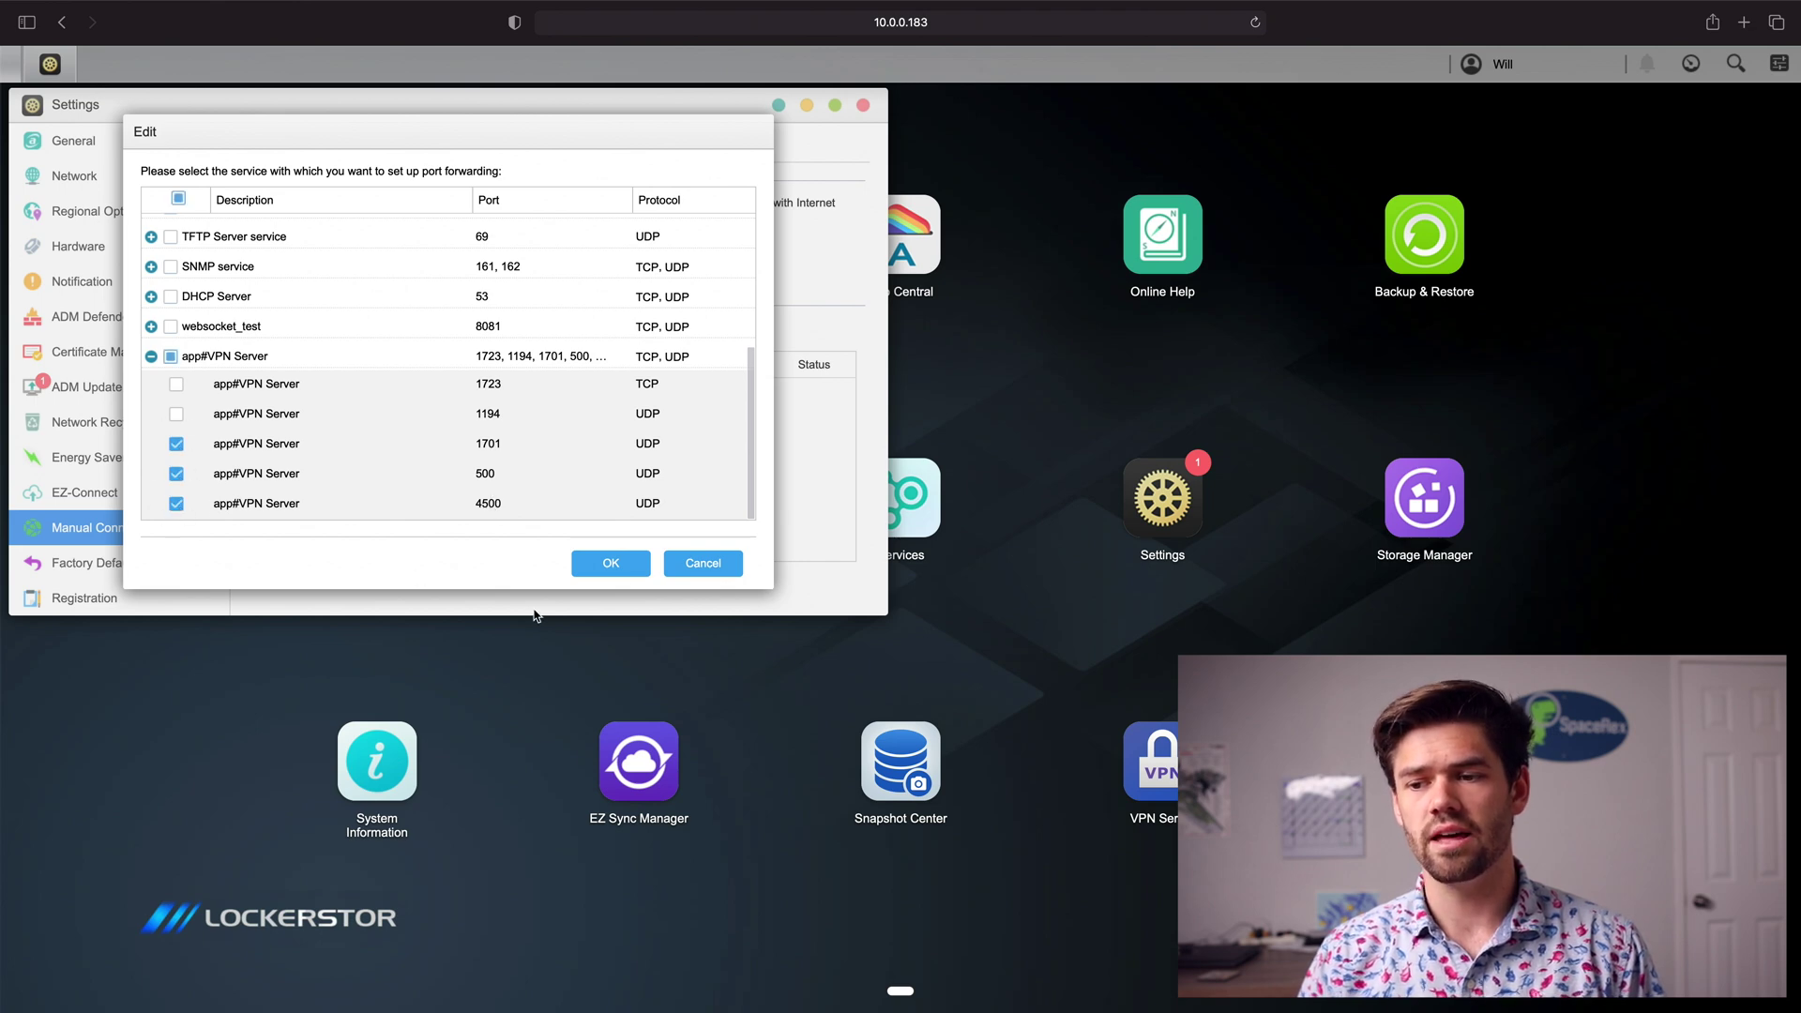
pyautogui.click(630, 564)
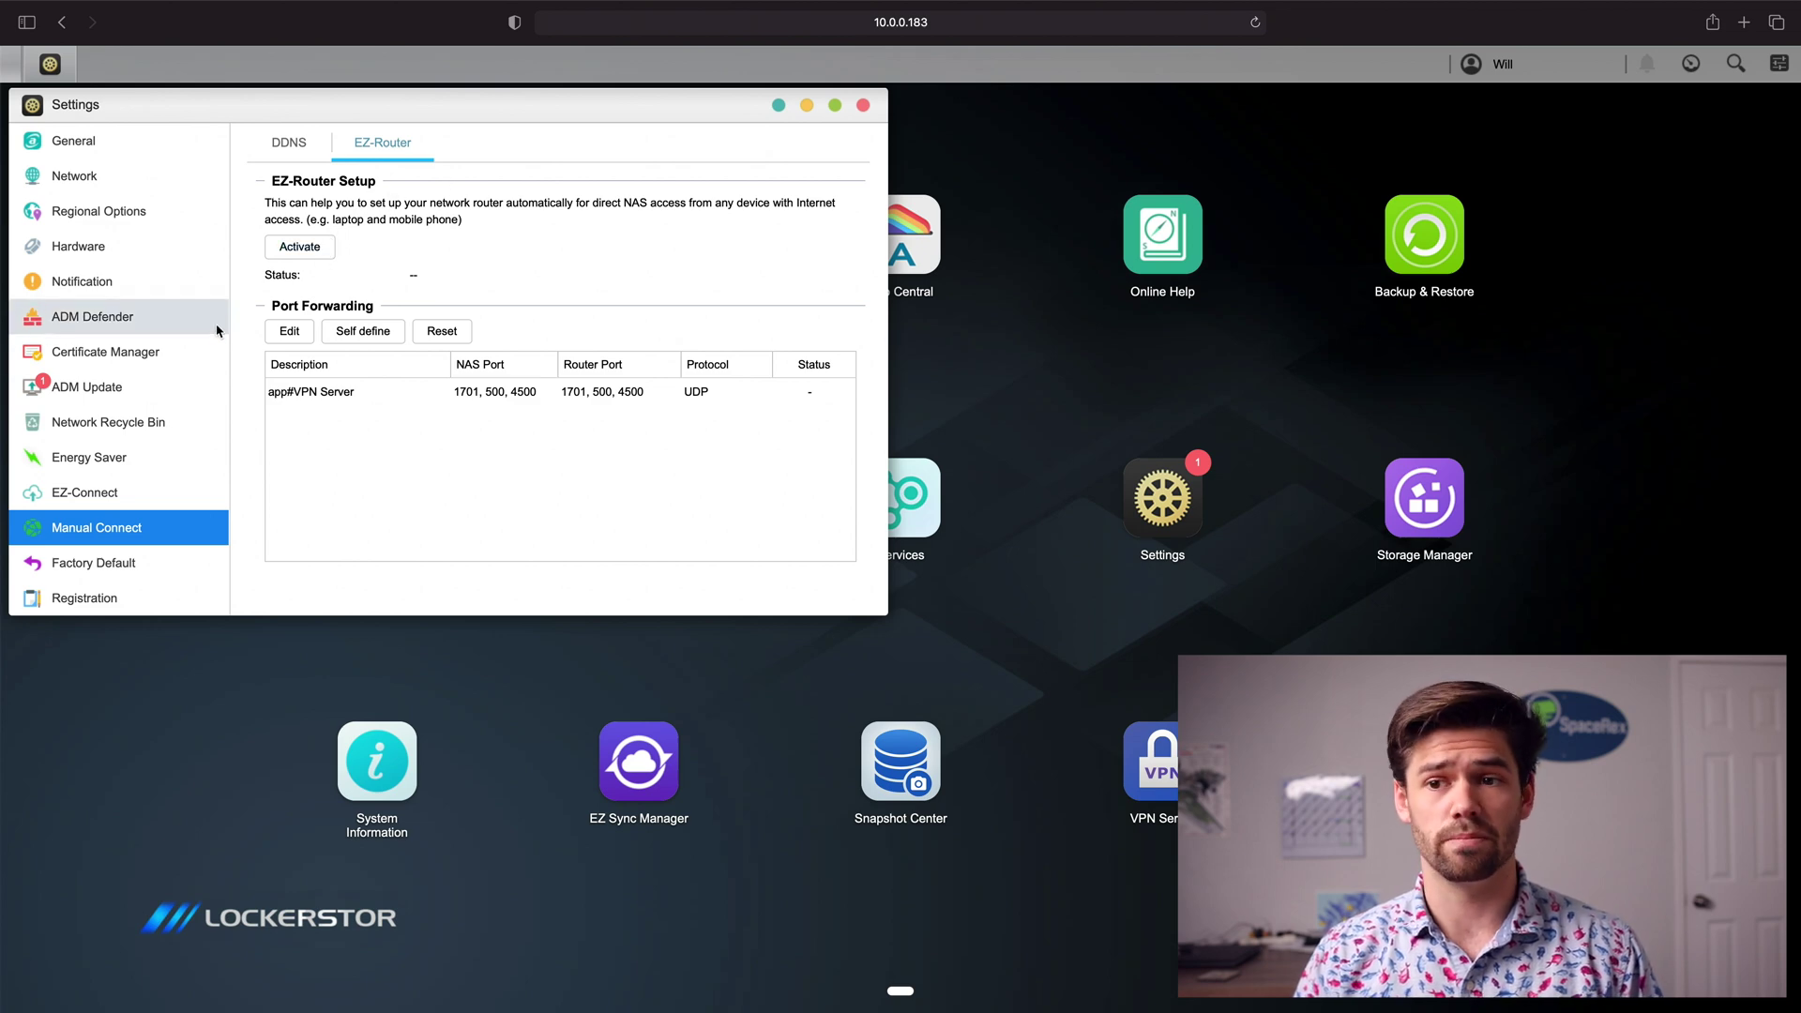
# Step: Run EZ-Router automatic router setup and dismiss the failure report when no router is found
pyautogui.click(310, 246)
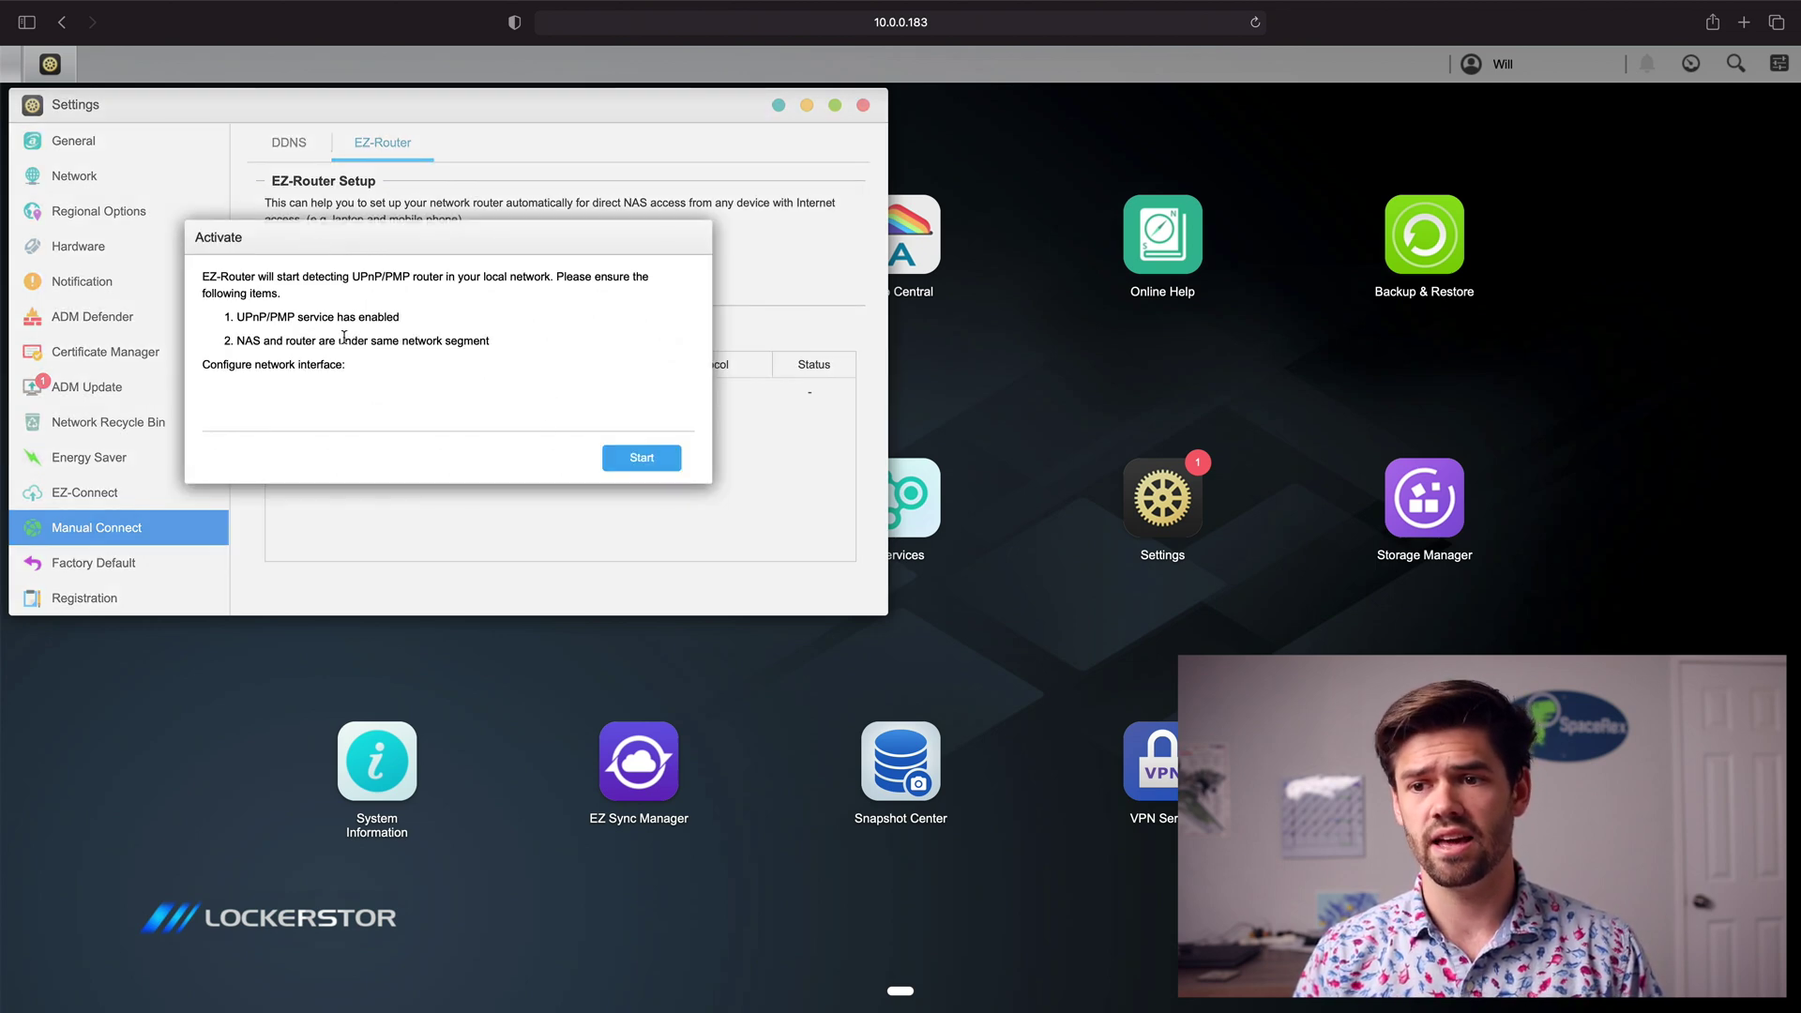
pyautogui.click(641, 457)
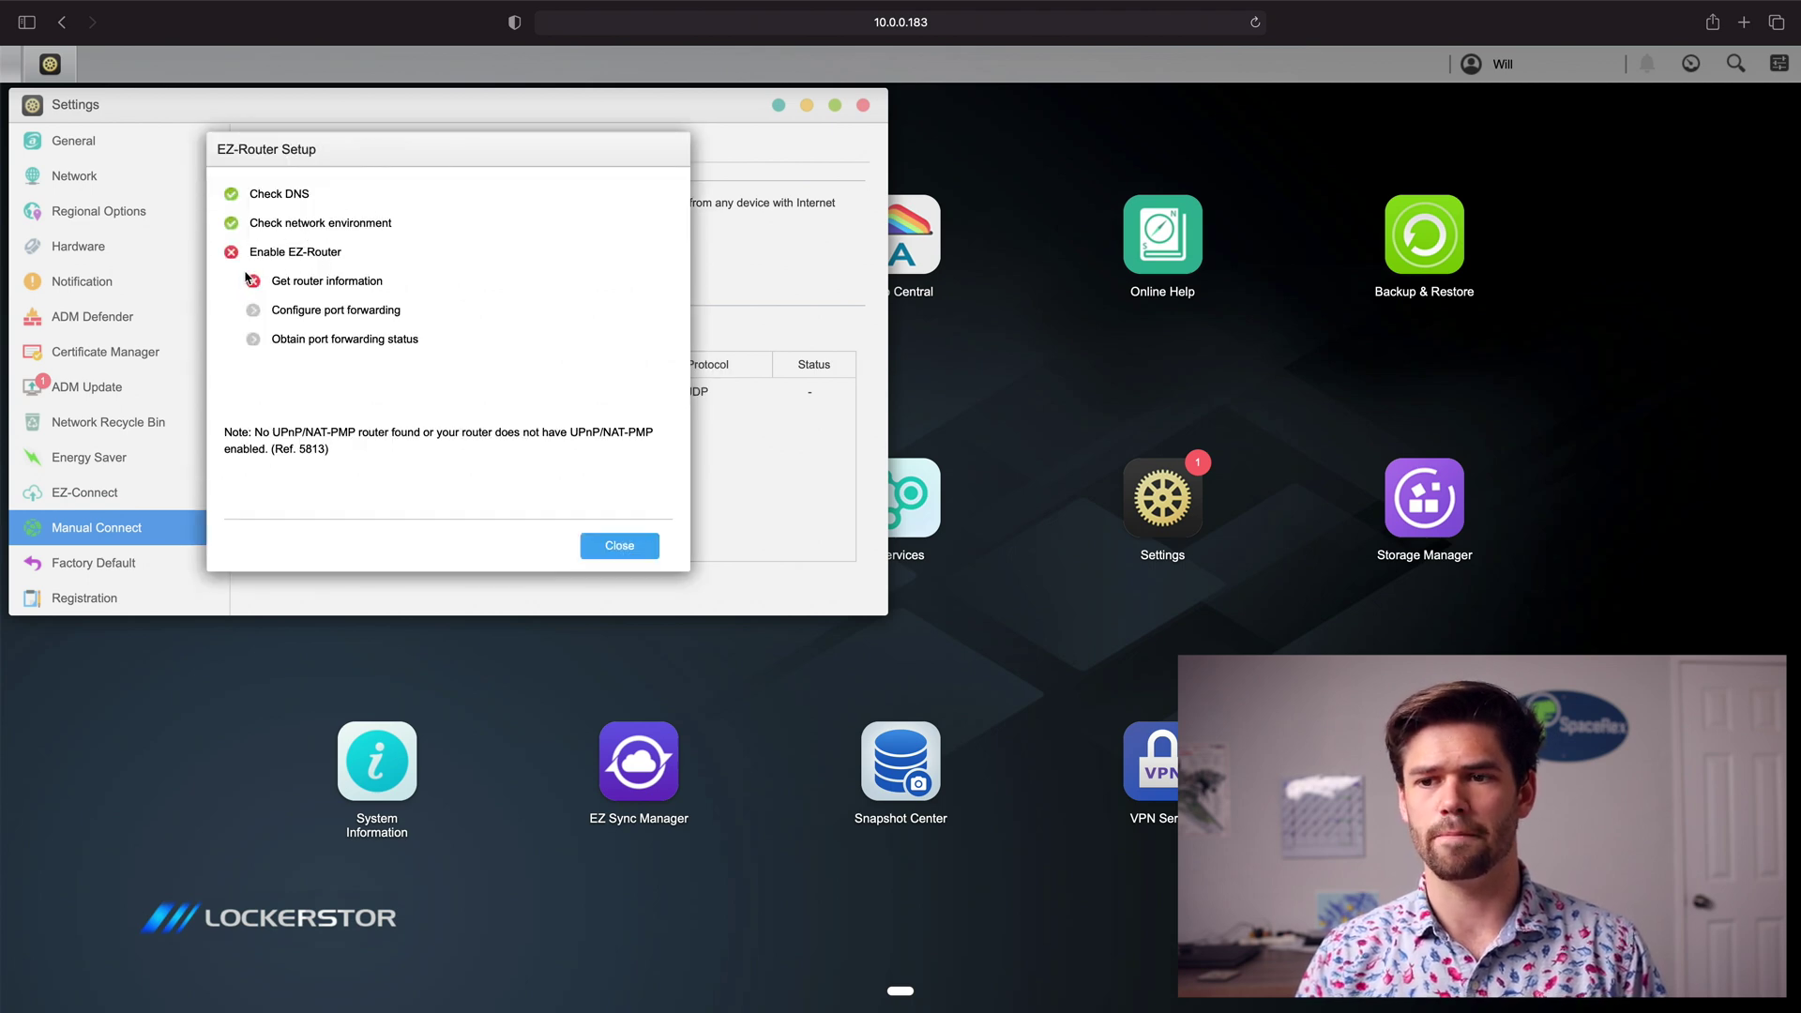
pyautogui.click(617, 560)
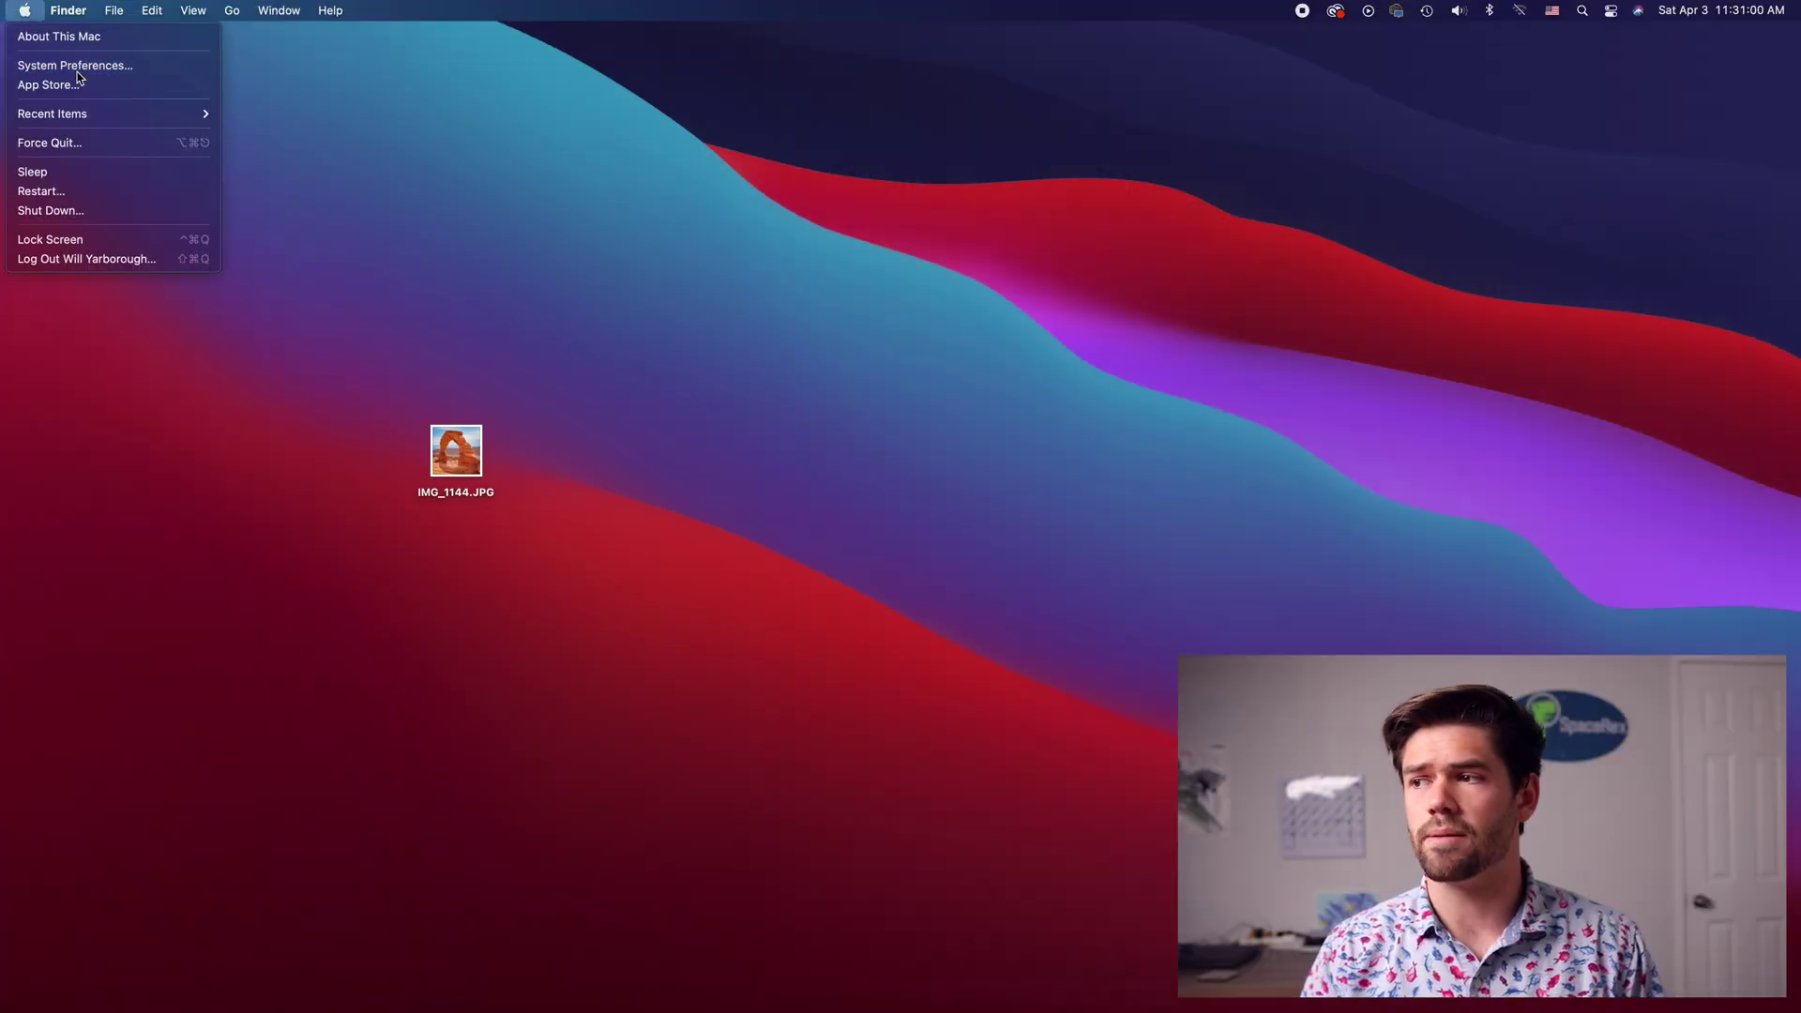
# Step: Create an L2TP over IPSec VPN service named Asustor in the Mac's Network preferences
pyautogui.click(122, 68)
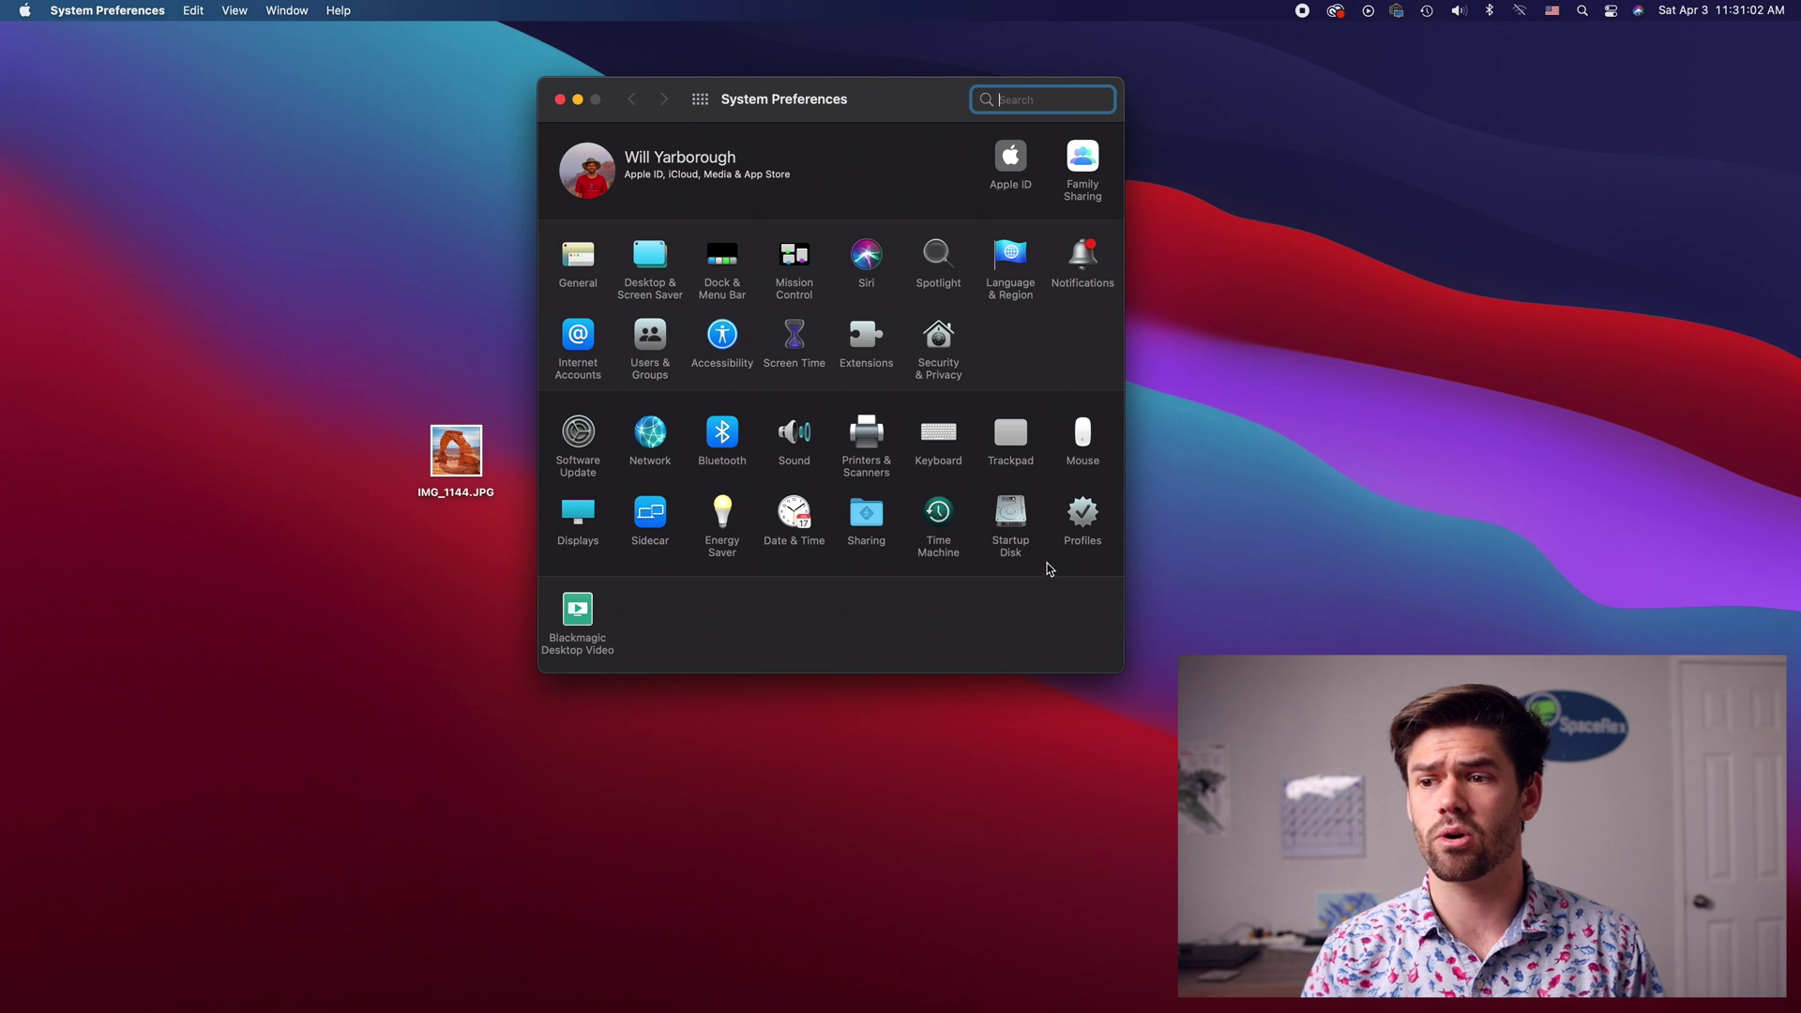
pyautogui.click(643, 445)
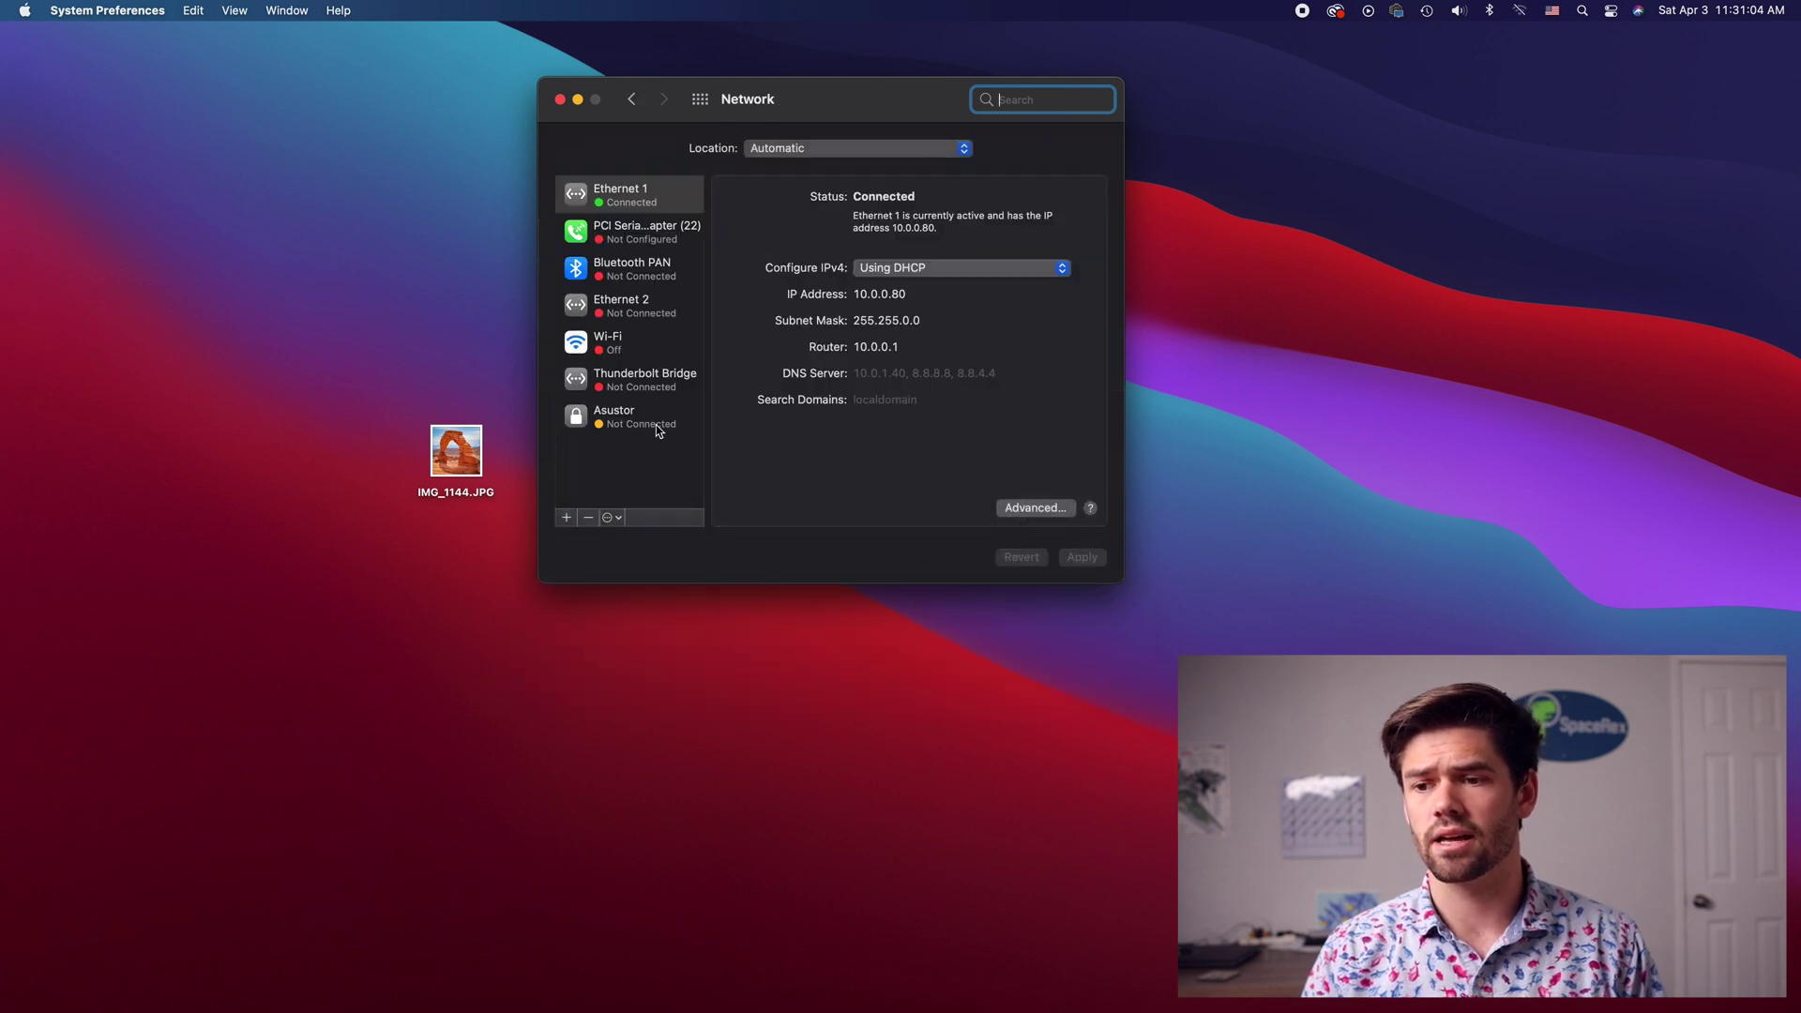
pyautogui.click(566, 518)
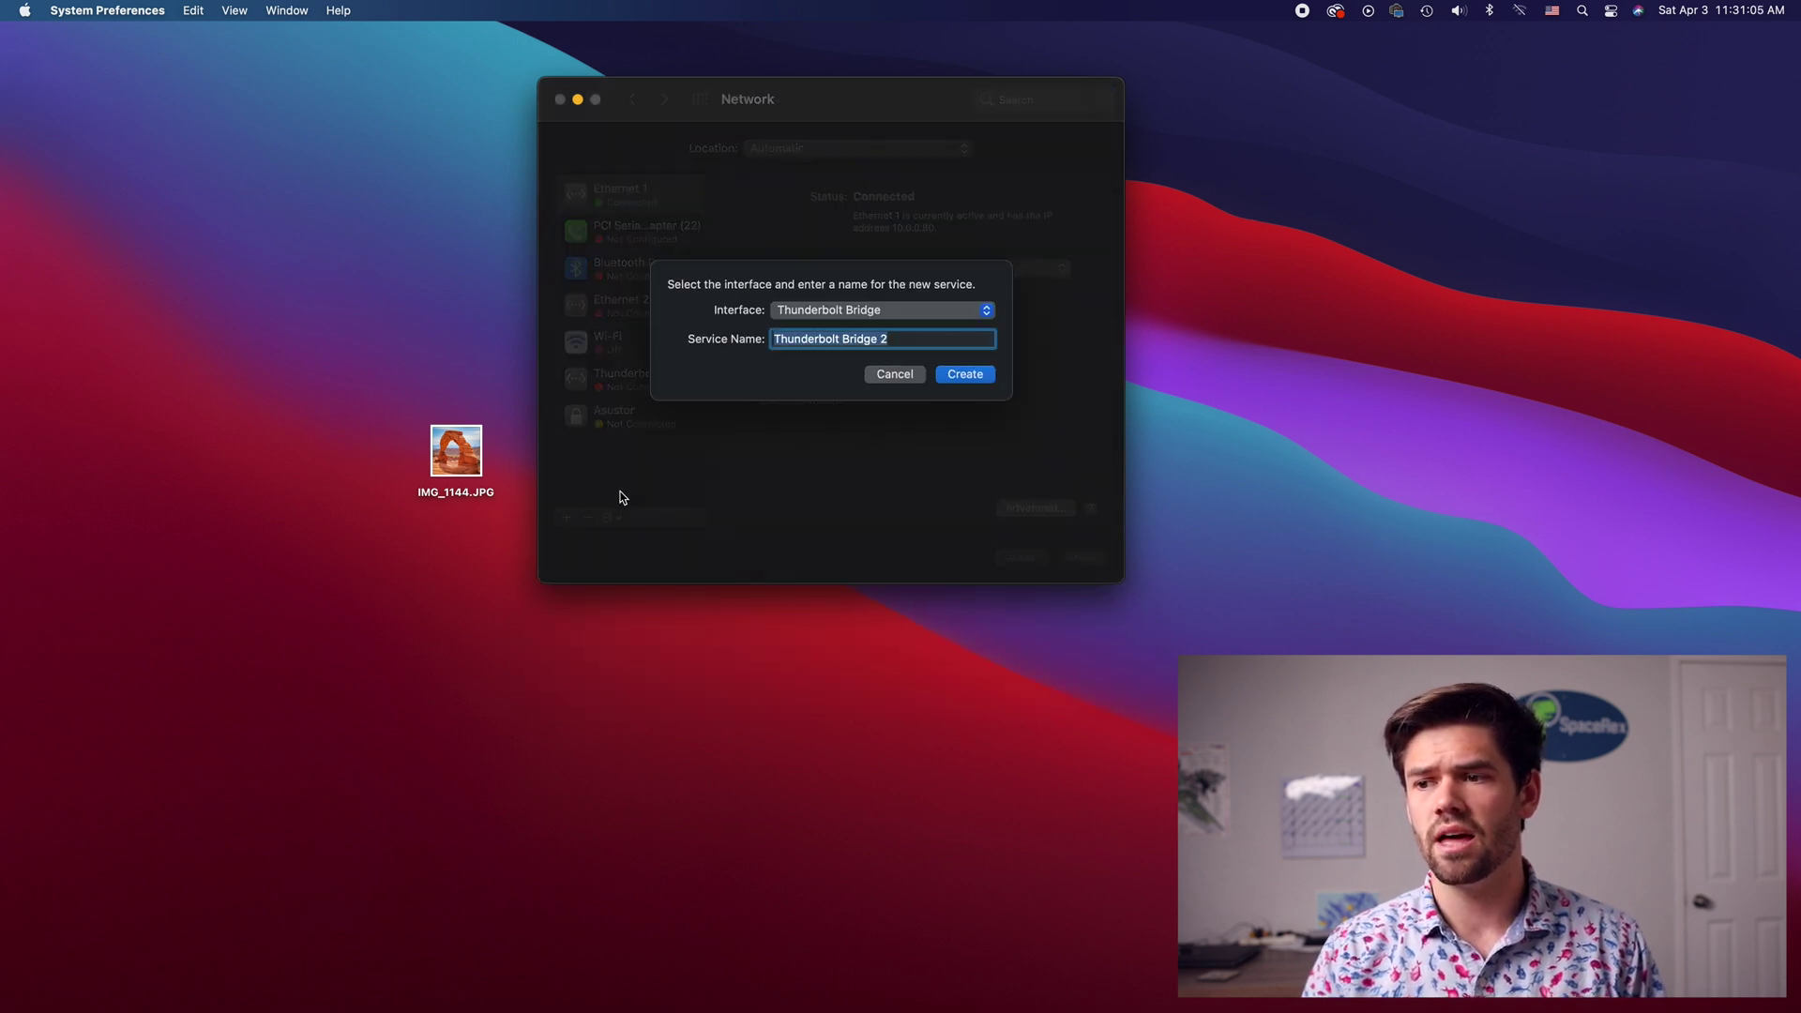
pyautogui.click(858, 312)
pyautogui.click(826, 593)
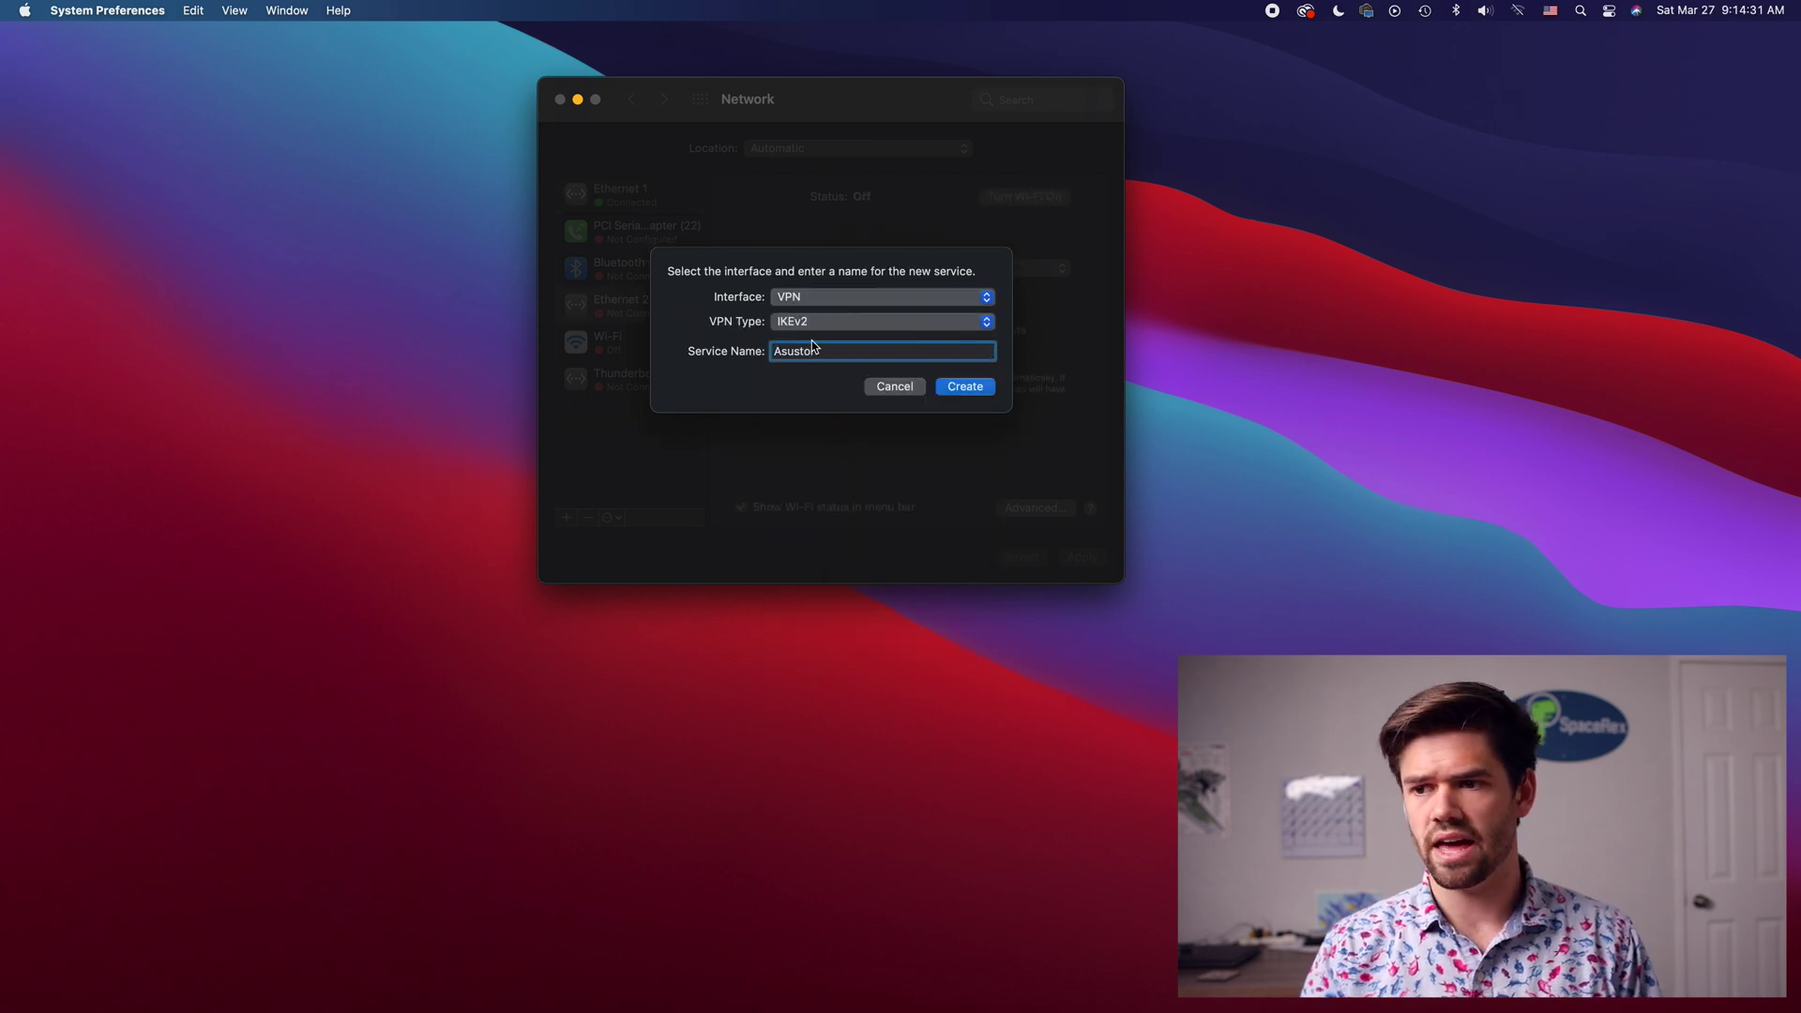
pyautogui.click(812, 325)
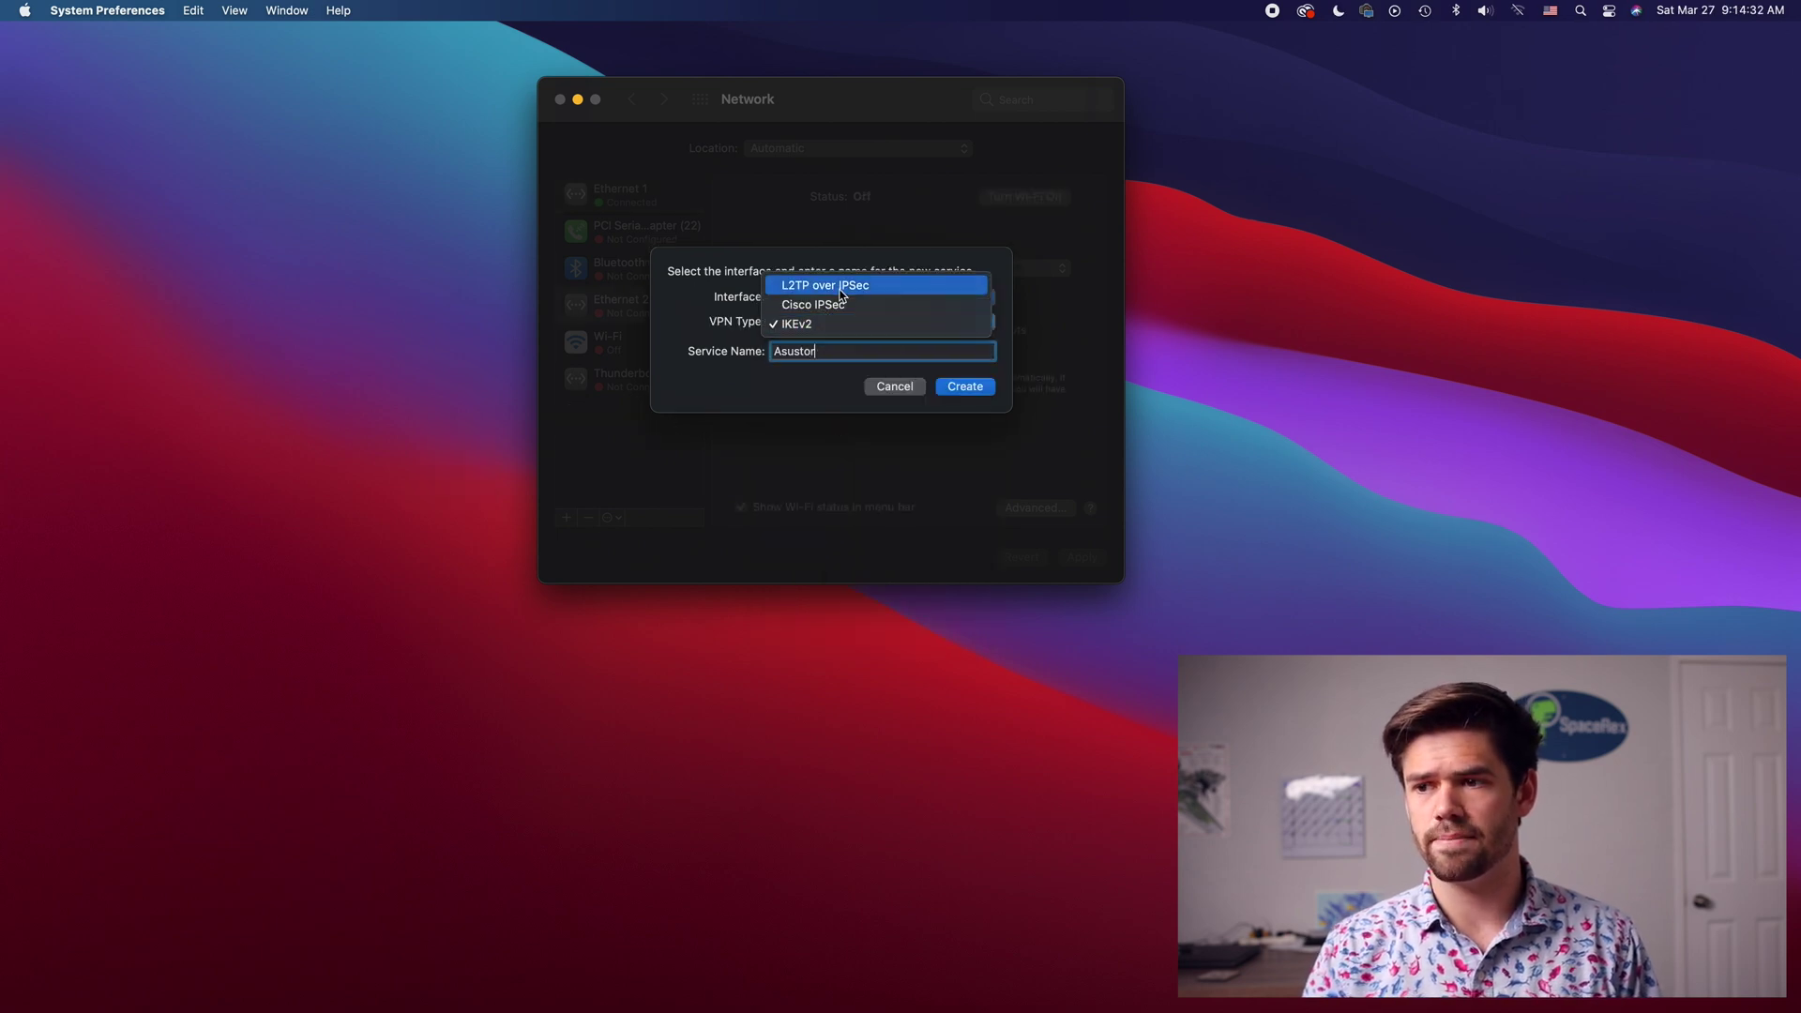
pyautogui.click(839, 289)
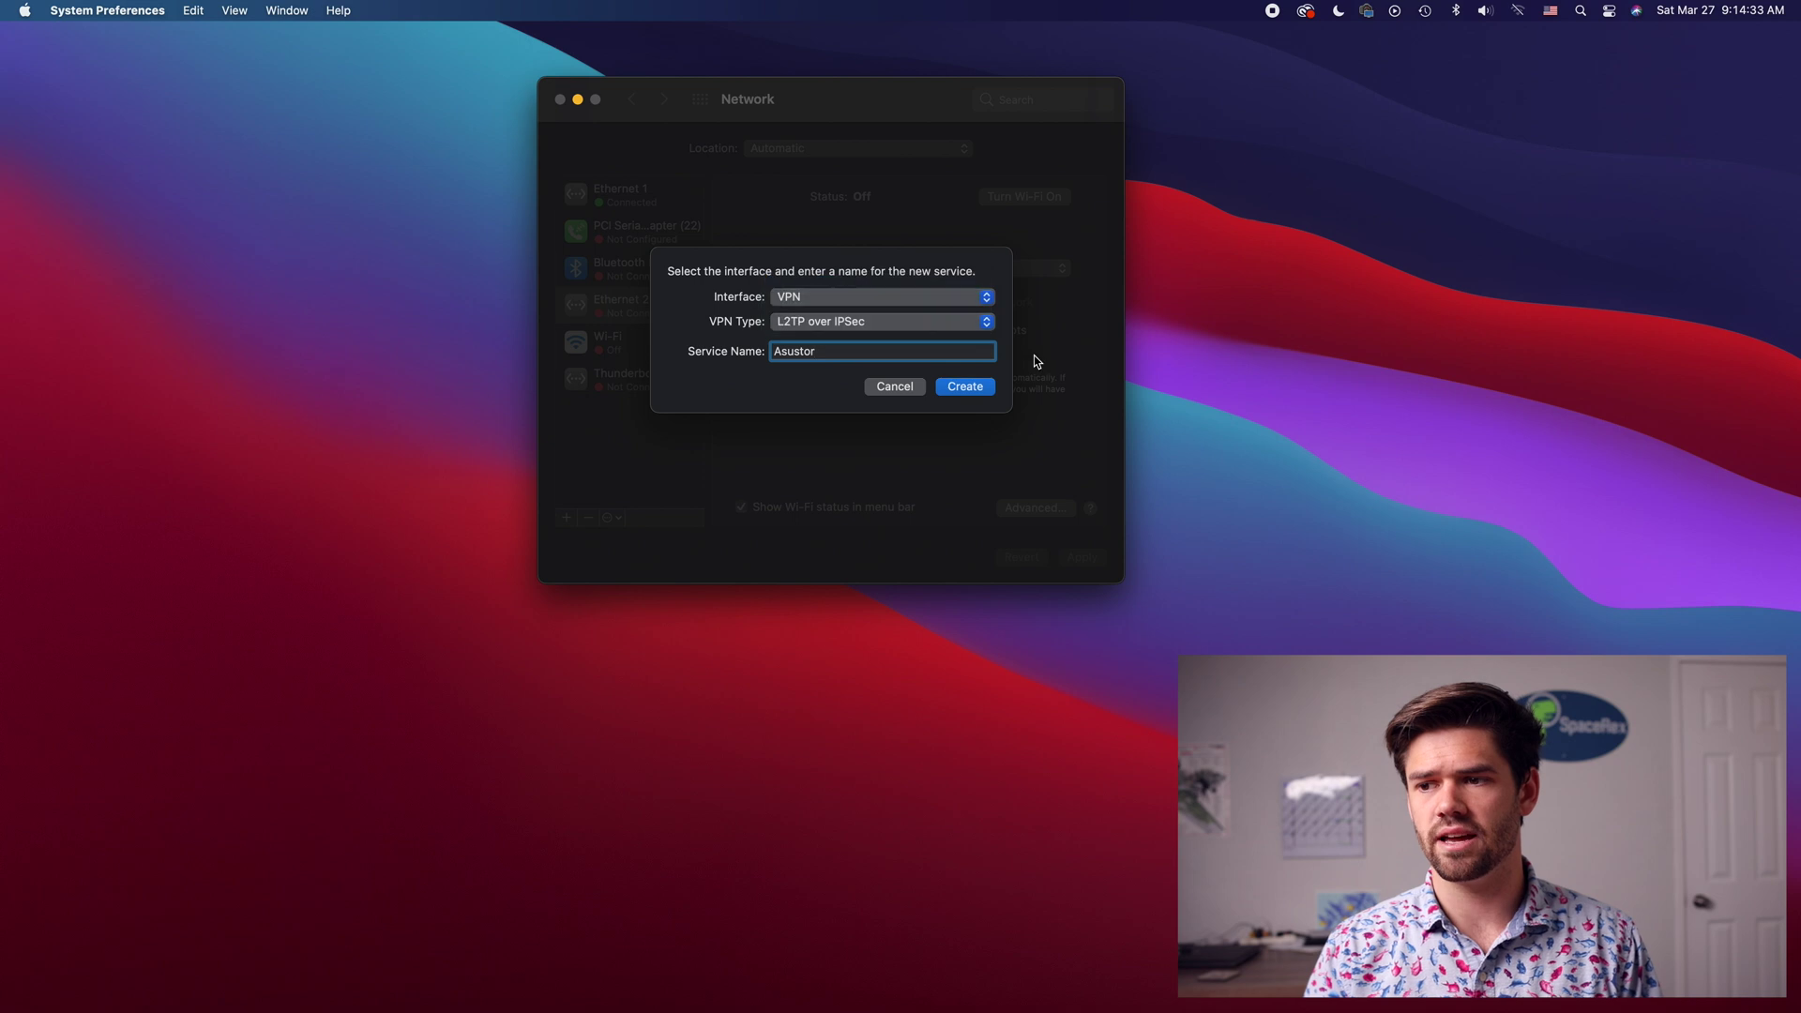
pyautogui.click(975, 389)
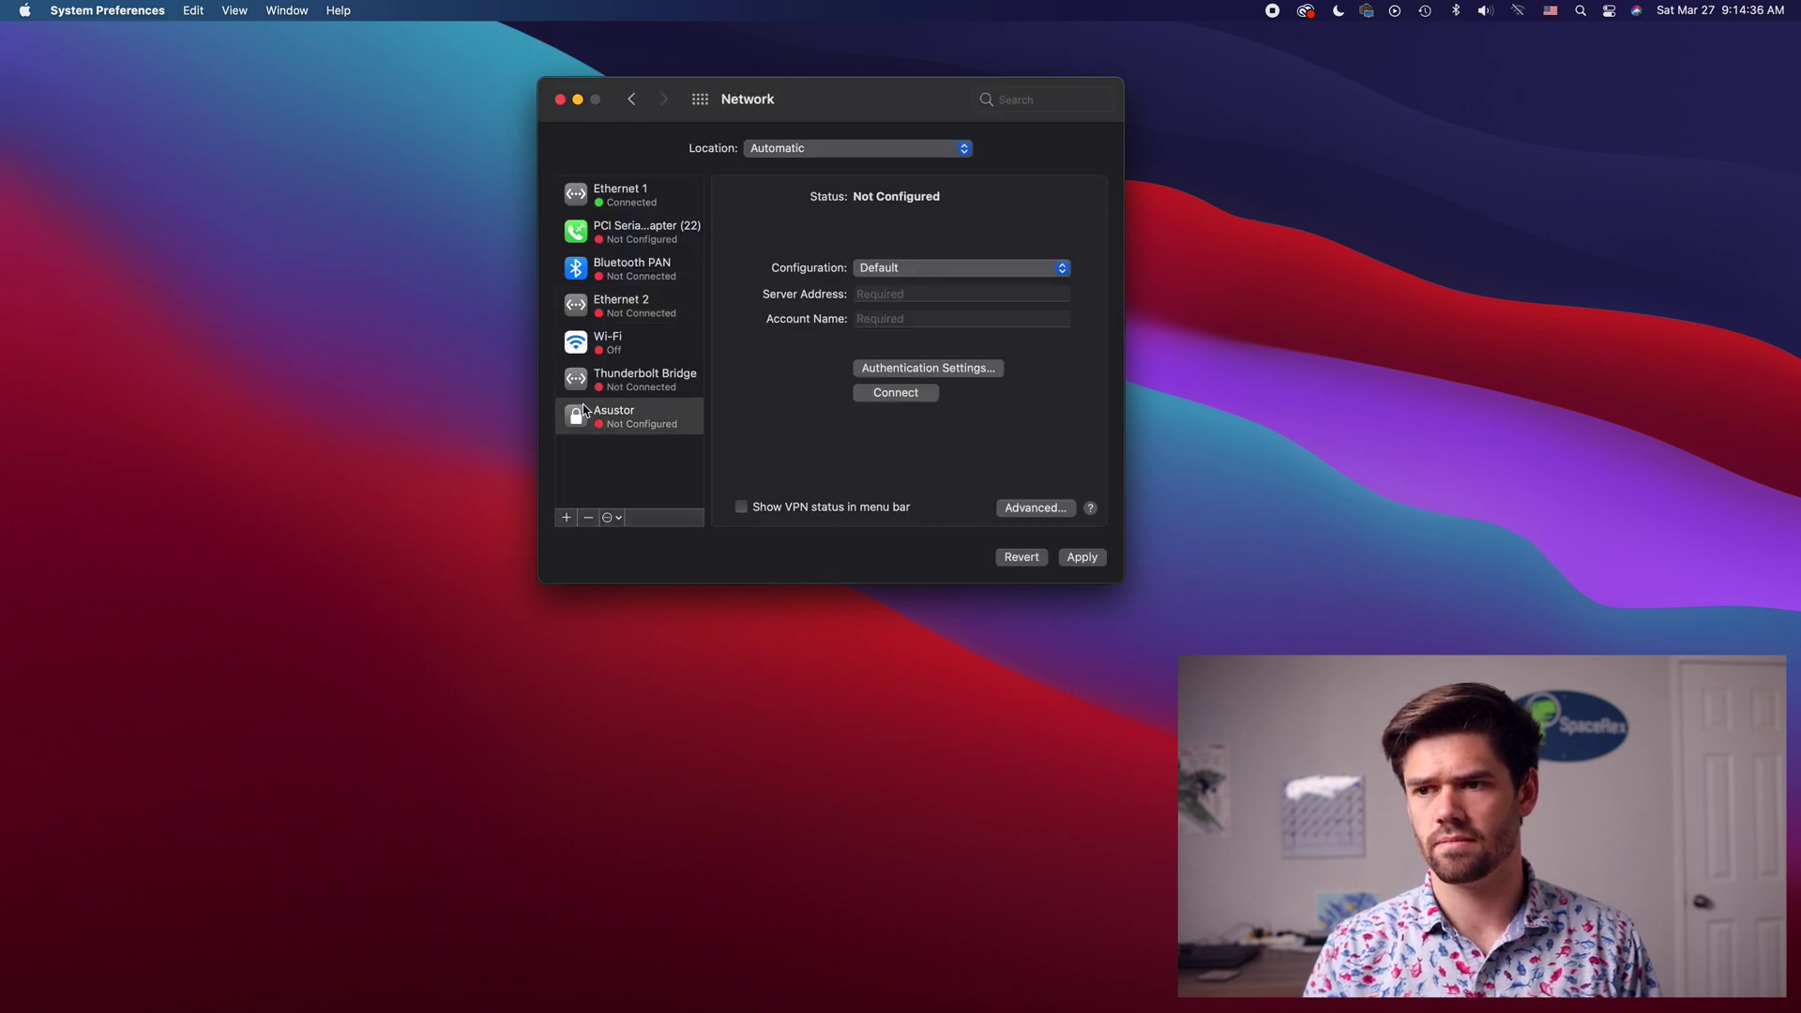
# Step: Add a new configuration named Asustor for the VPN service
pyautogui.click(941, 272)
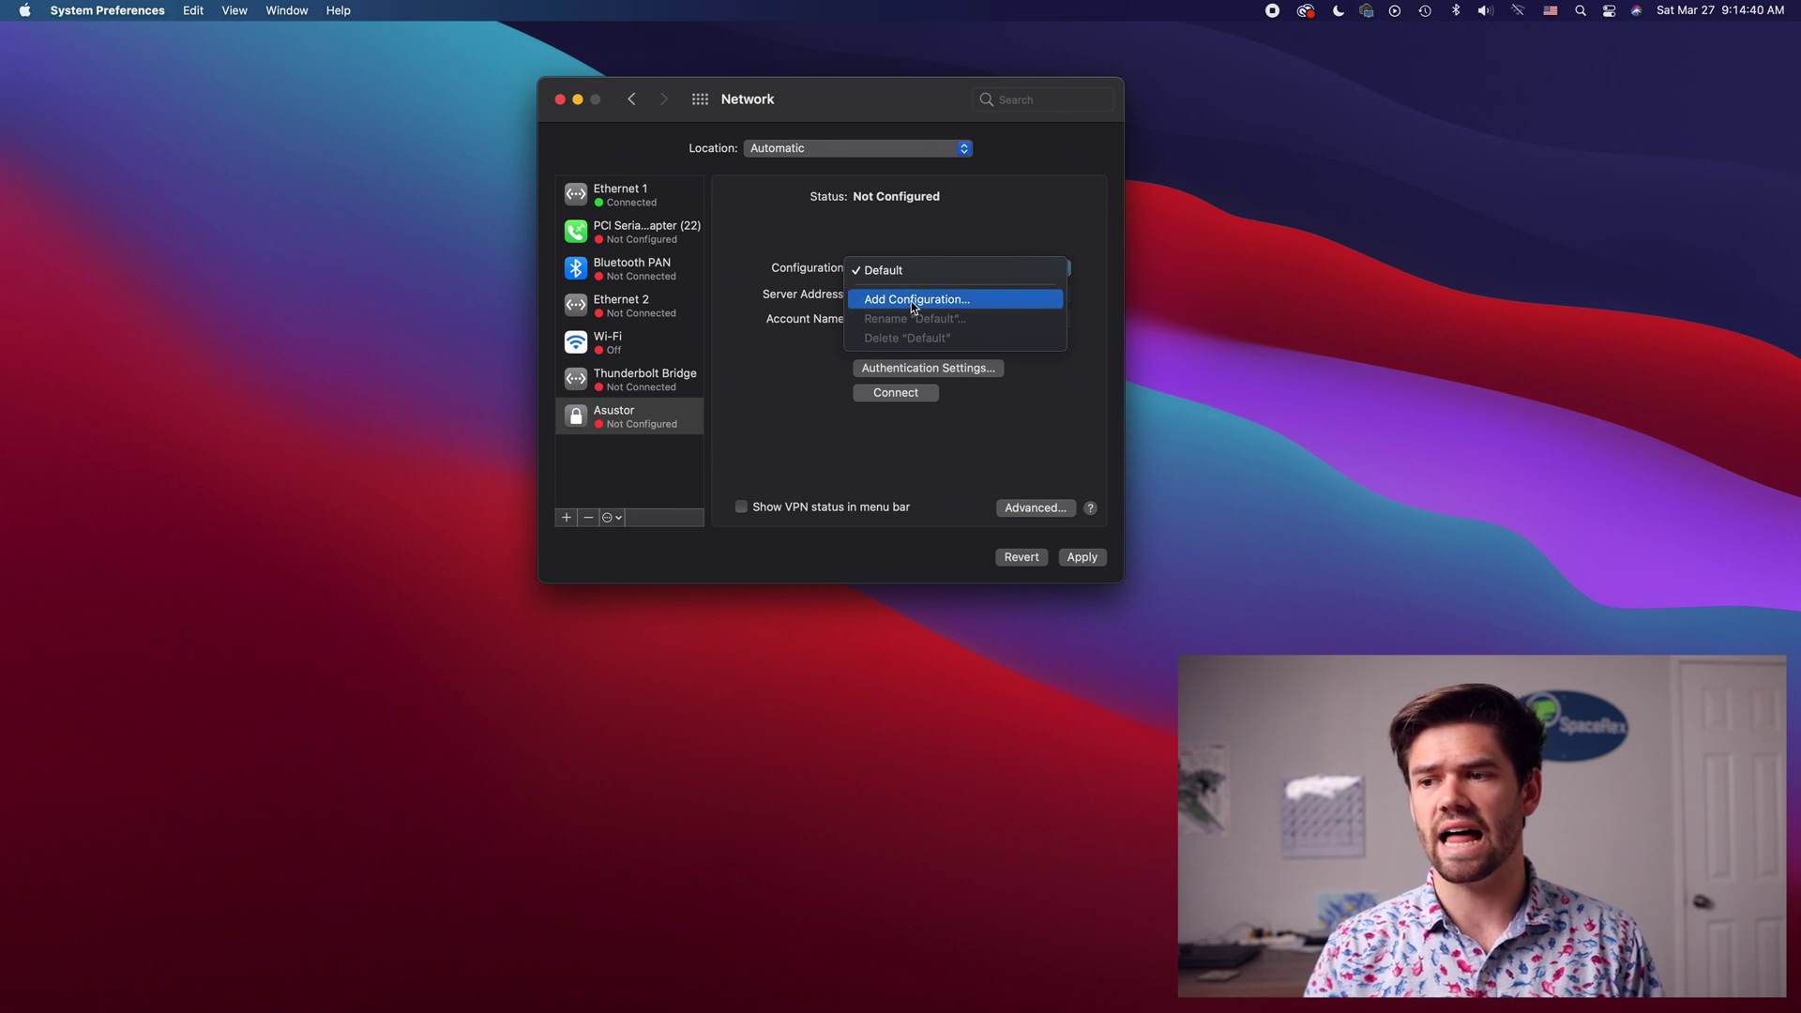
pyautogui.click(912, 300)
pyautogui.write('A')
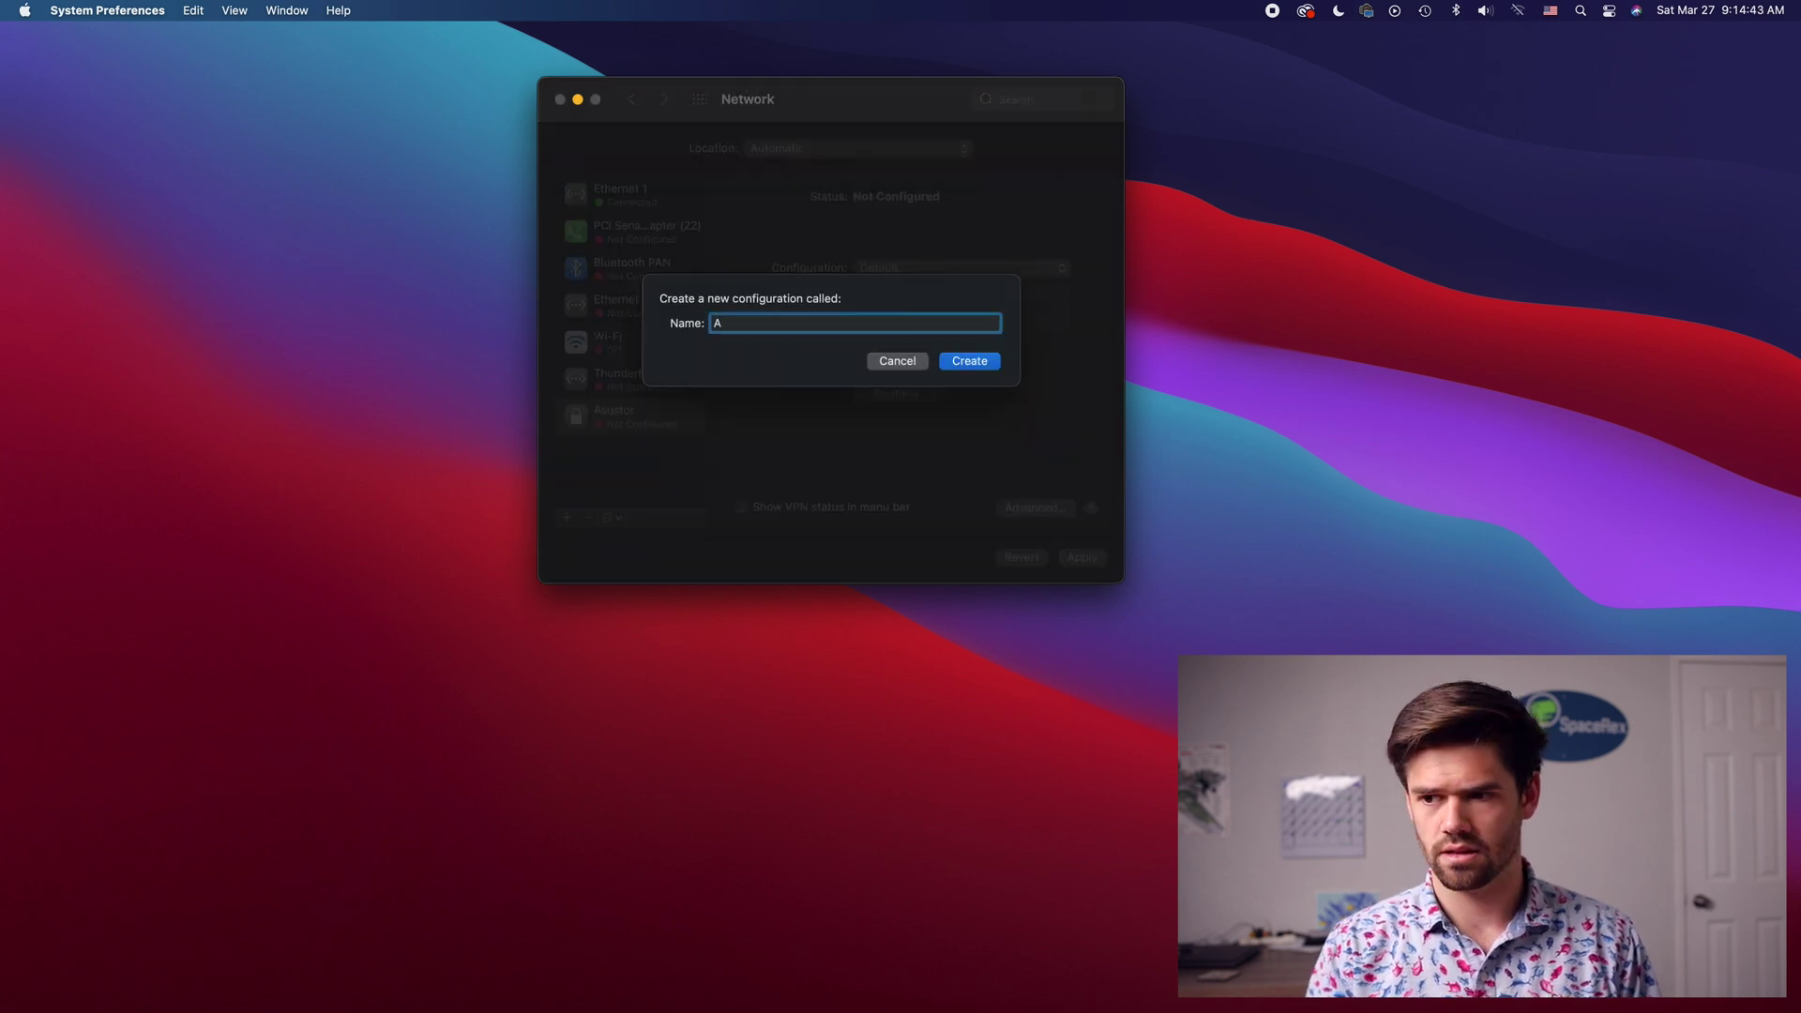
pyautogui.write('sustor')
pyautogui.press('Return')
pyautogui.click(910, 297)
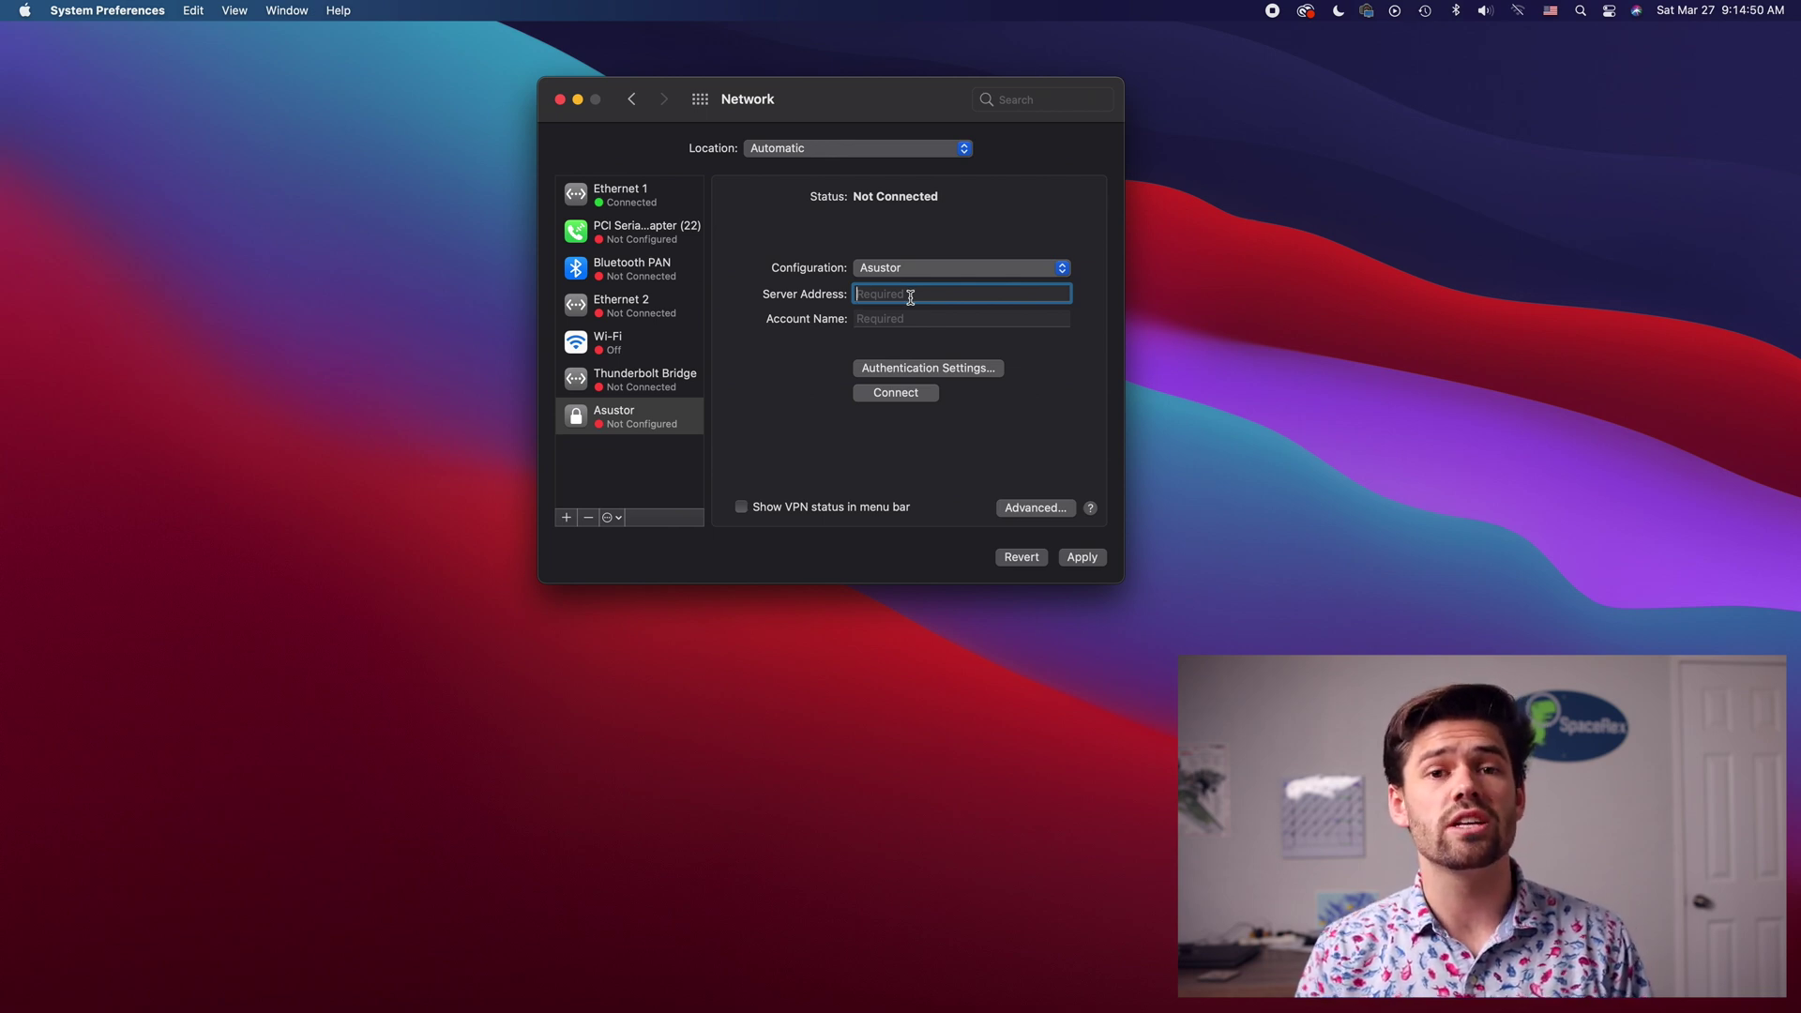
# Step: Set the Asustor VPN server address to 10.0.0.183 instead of spacerex.myasustor.com and enter the account name
pyautogui.write('spac')
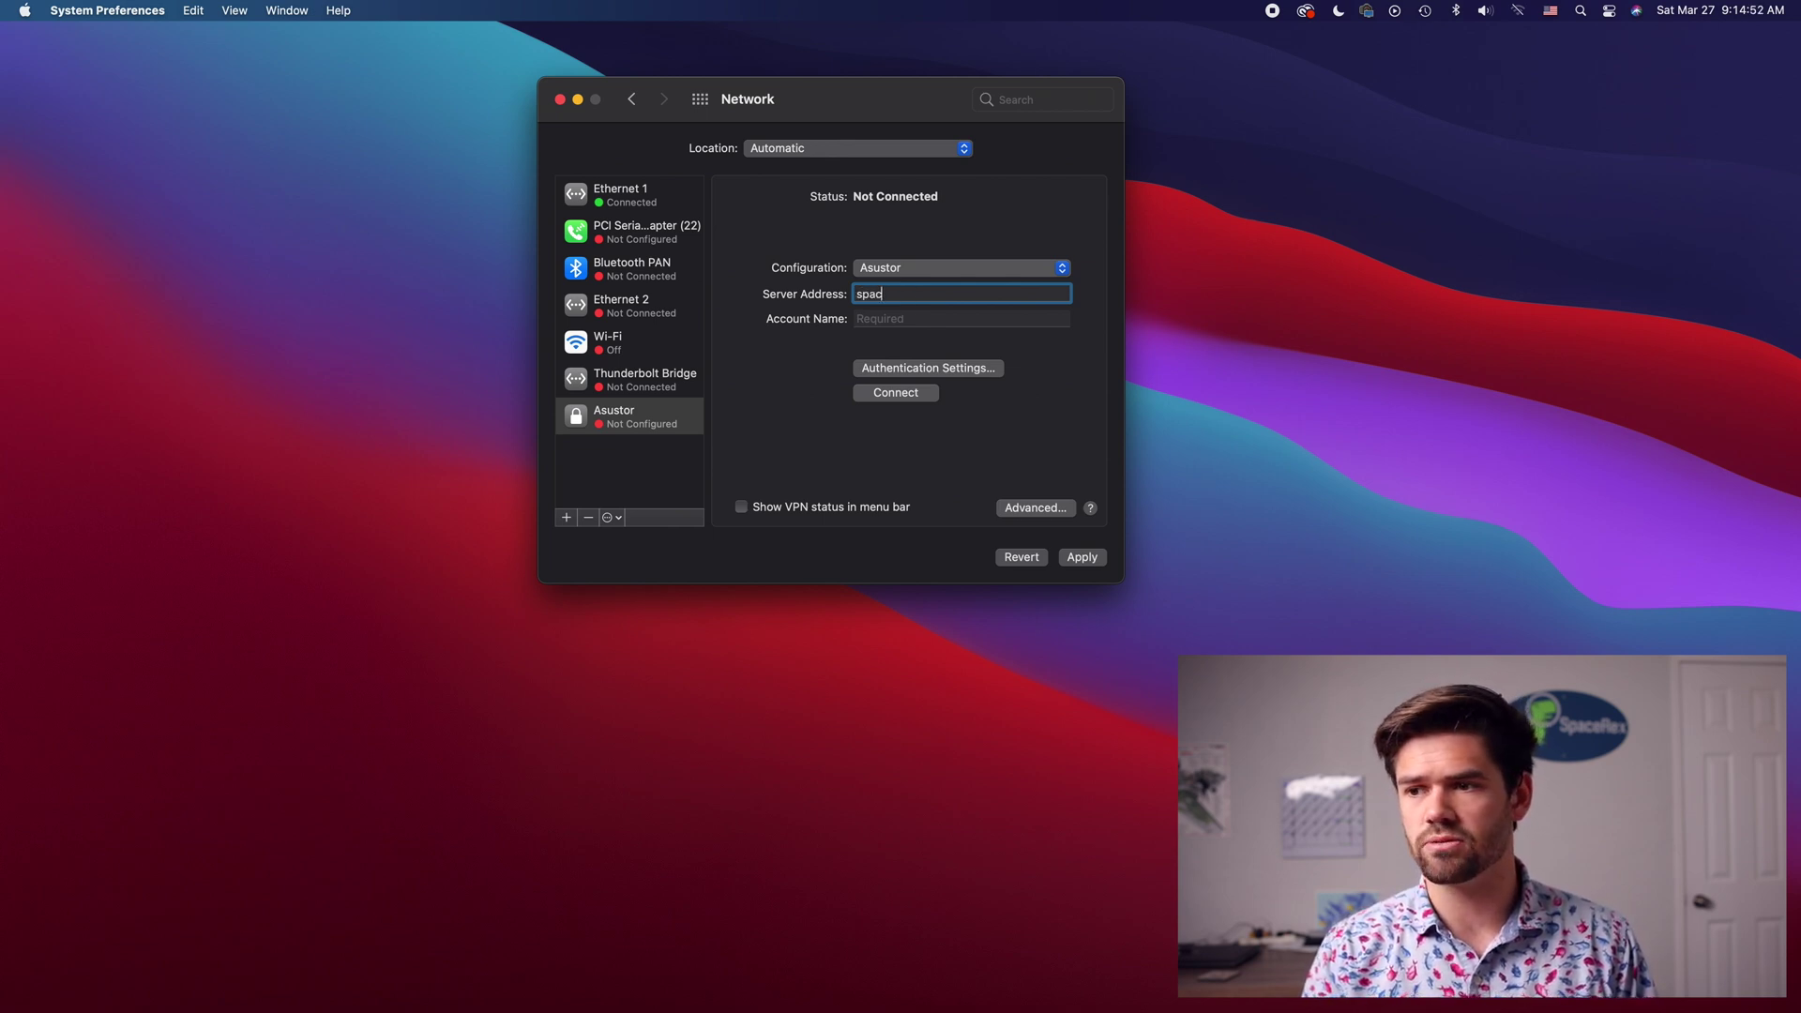
pyautogui.write('erex.')
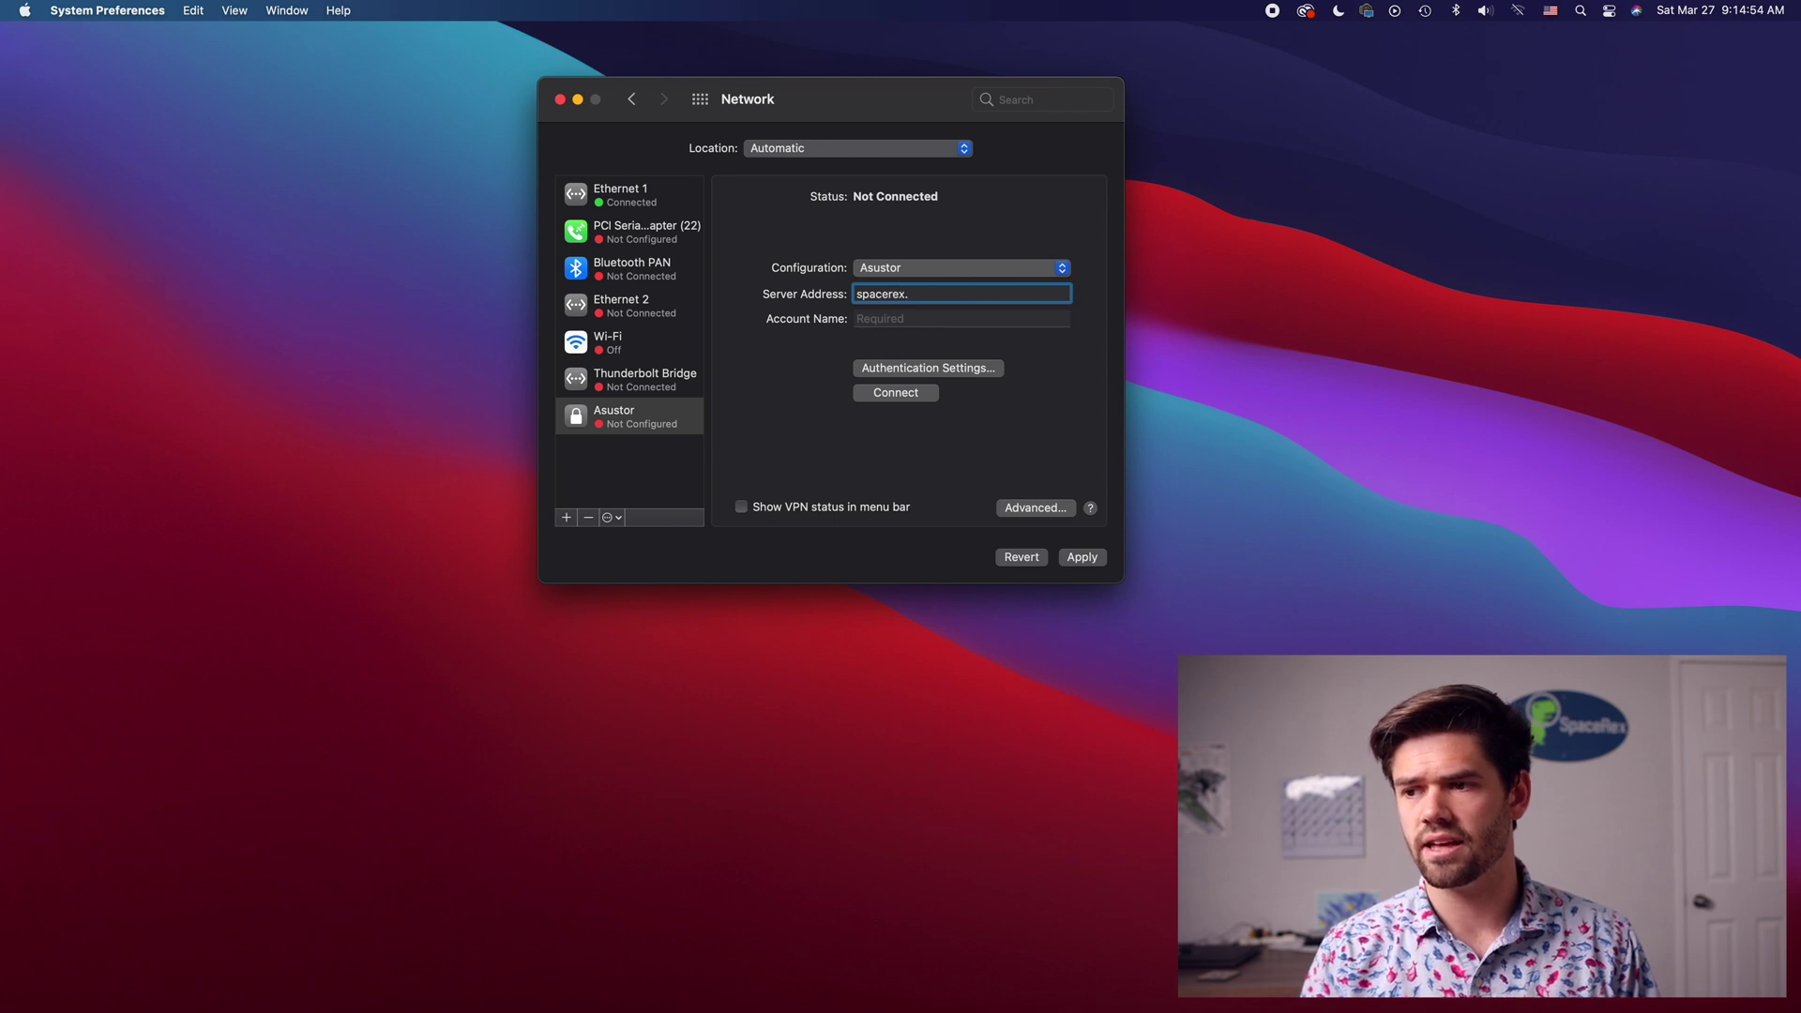
pyautogui.write('myasustor.com')
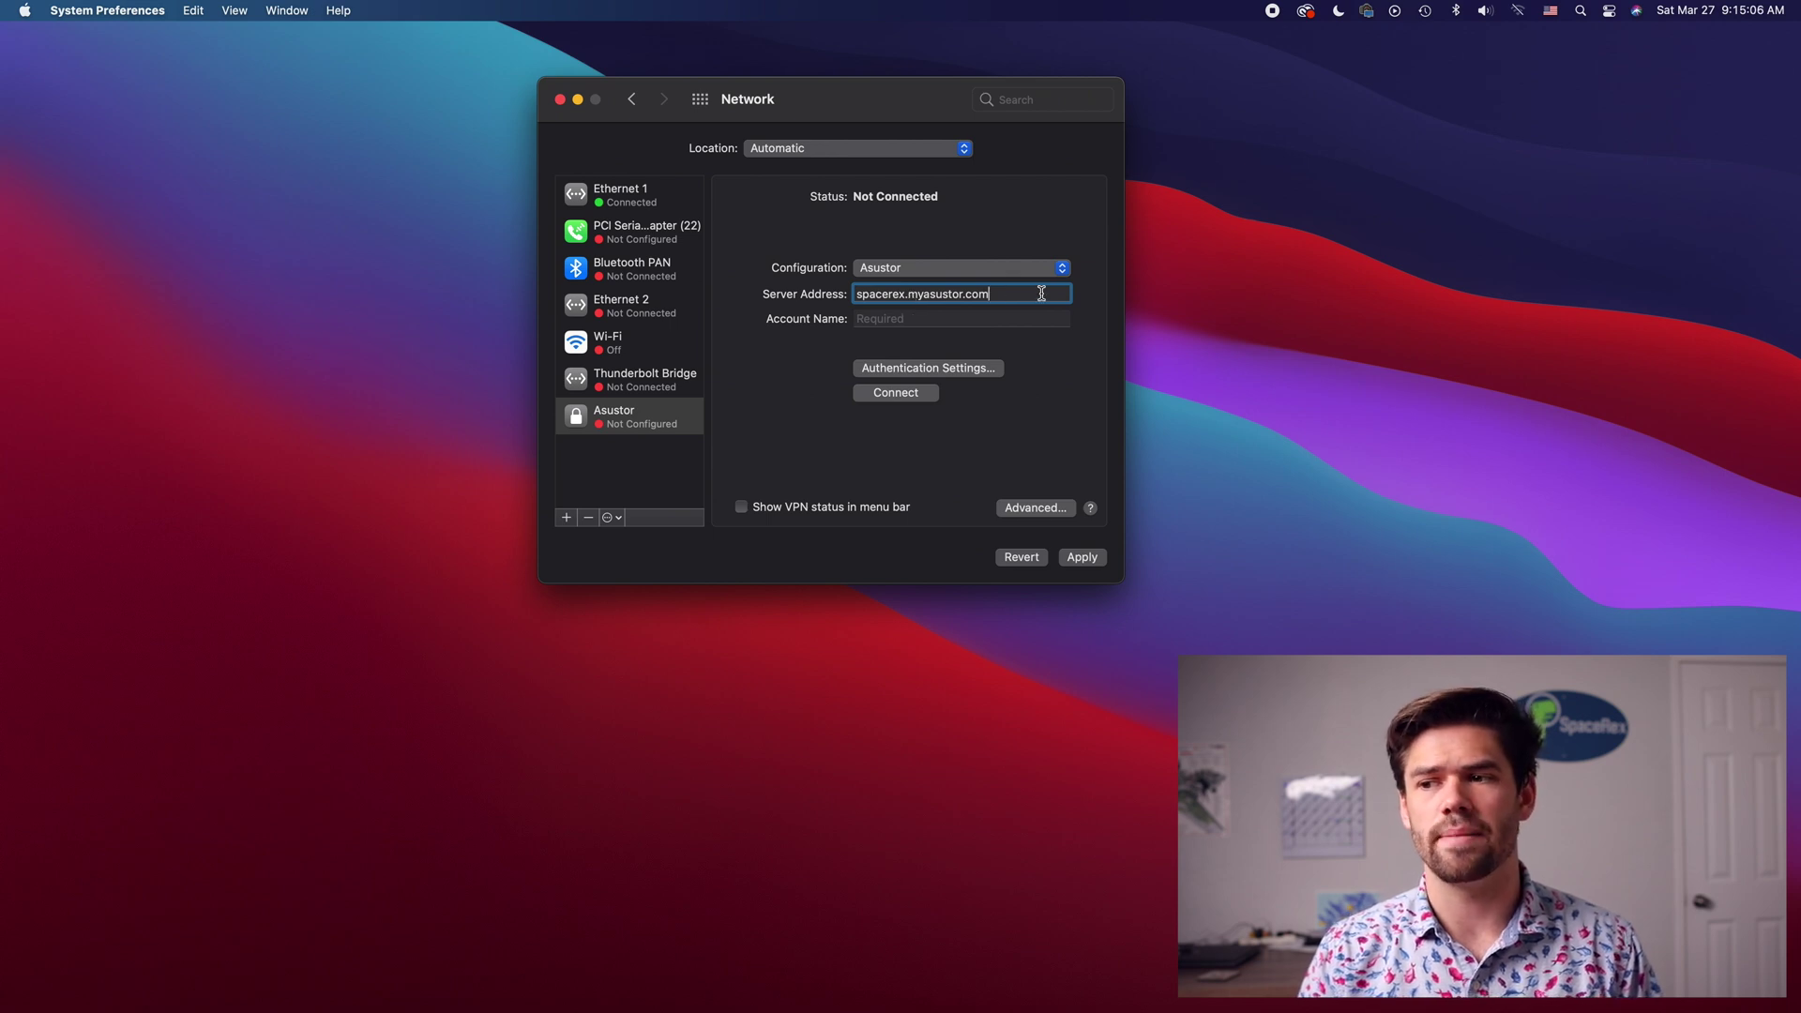
pyautogui.moveTo(992, 293); pyautogui.dragTo(706, 295)
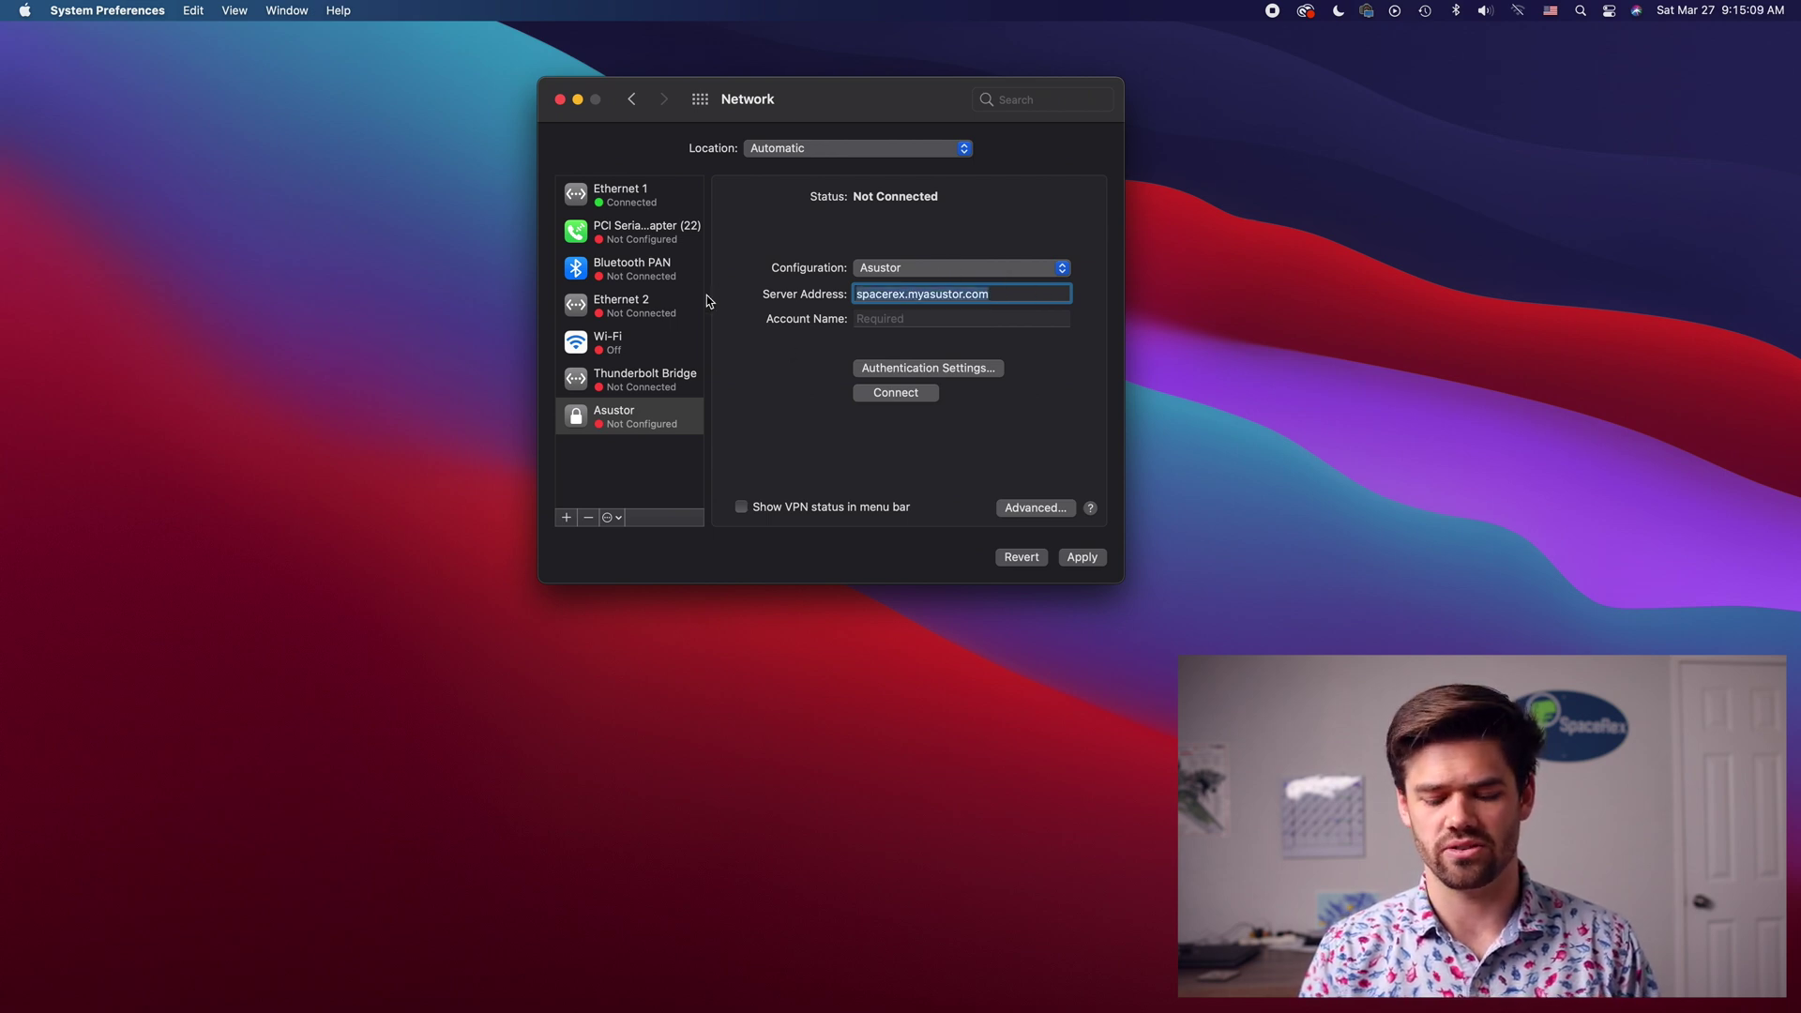
pyautogui.write('10.0.0')
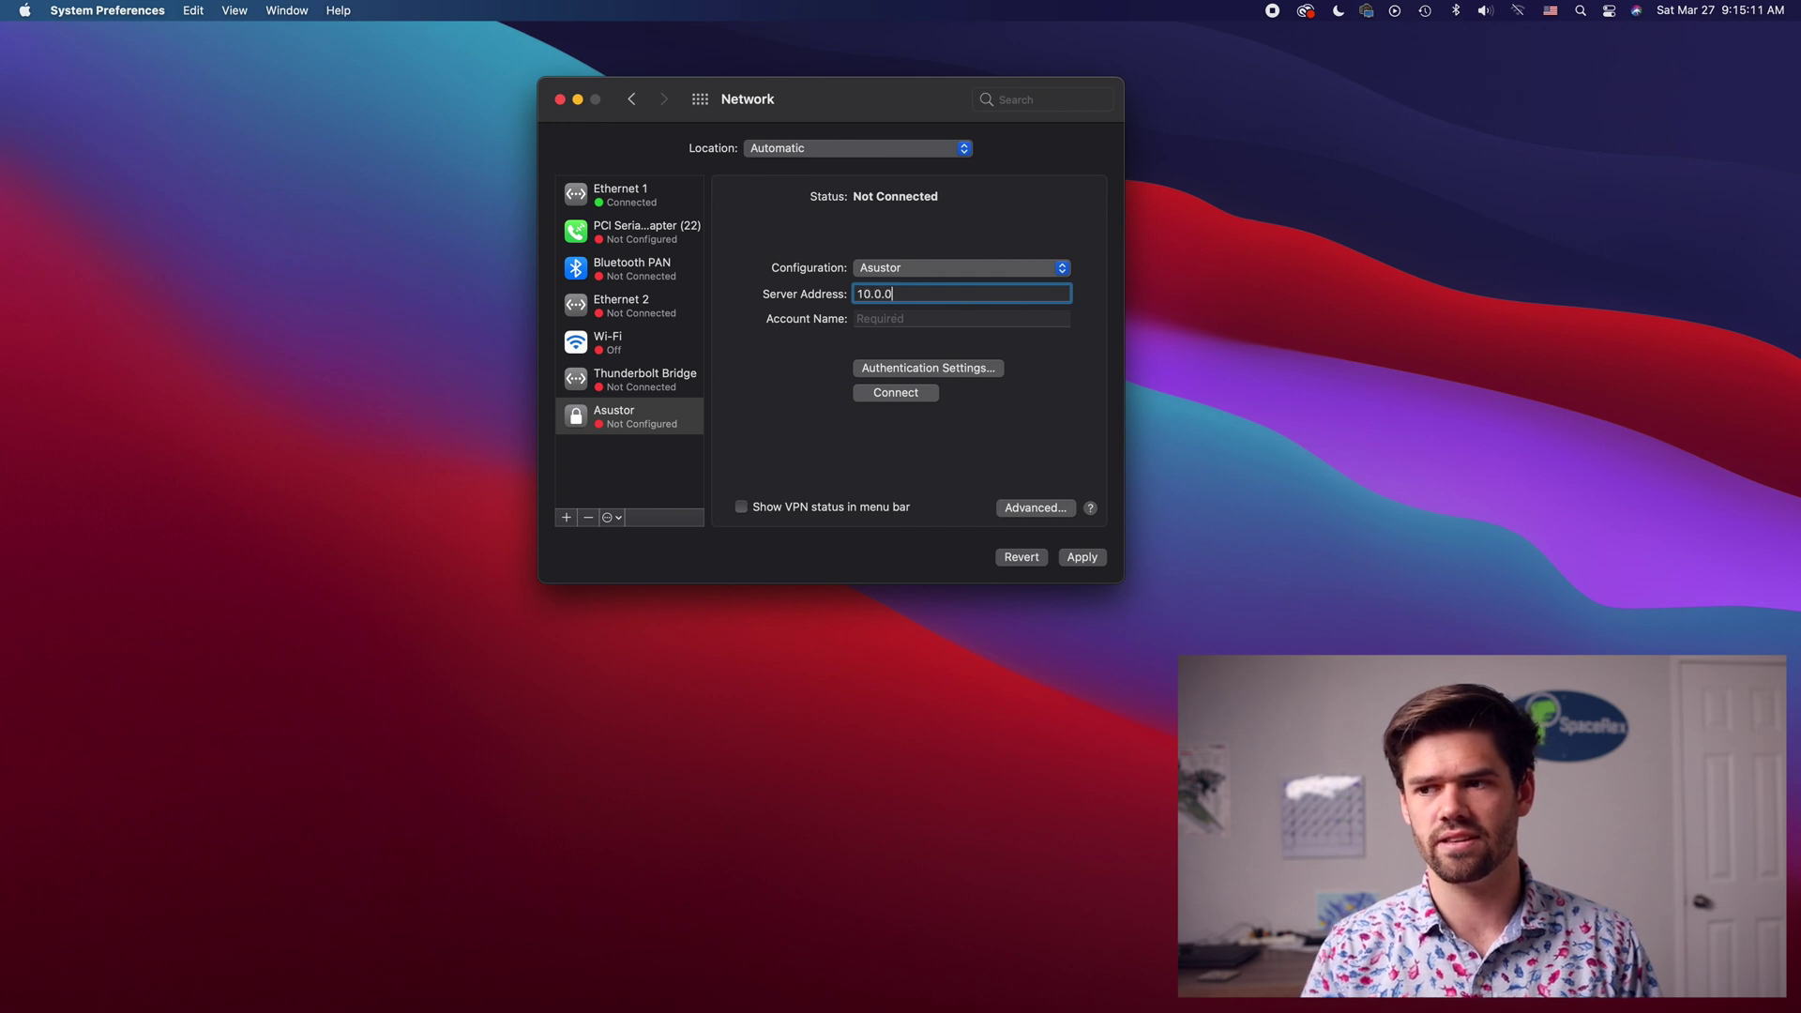
pyautogui.write('.183')
pyautogui.click(931, 324)
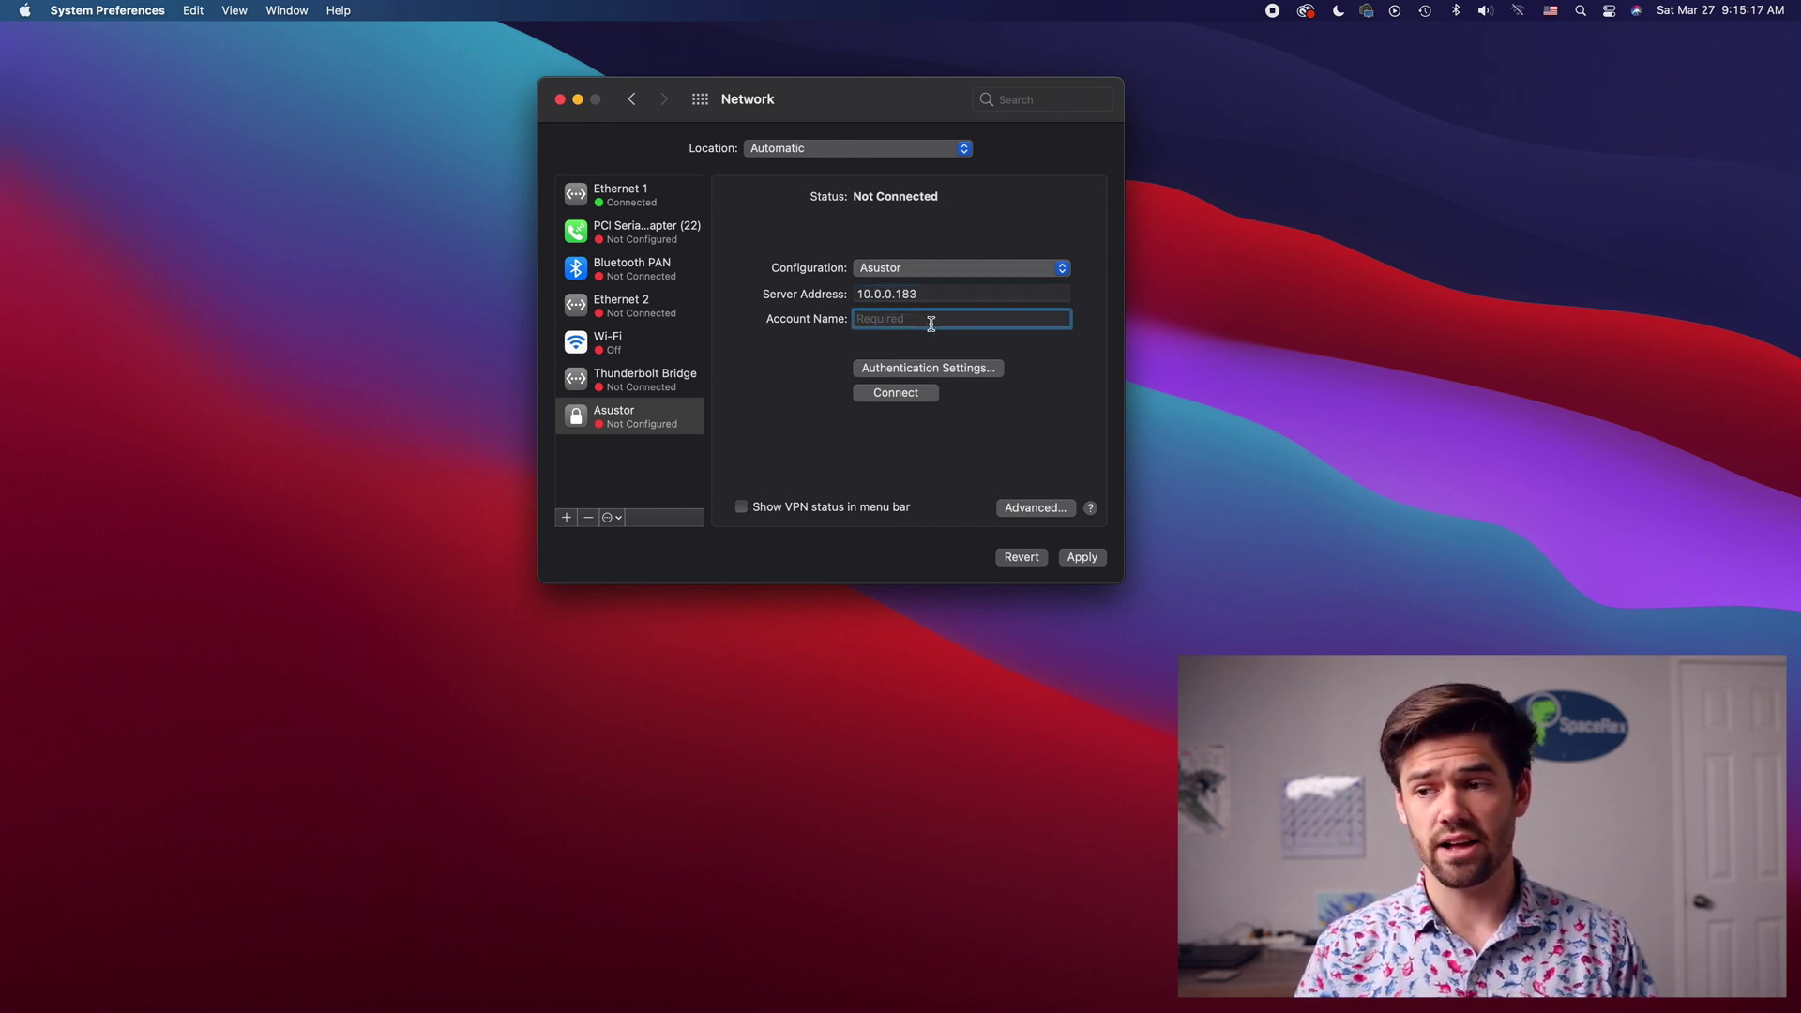
pyautogui.write('Will')
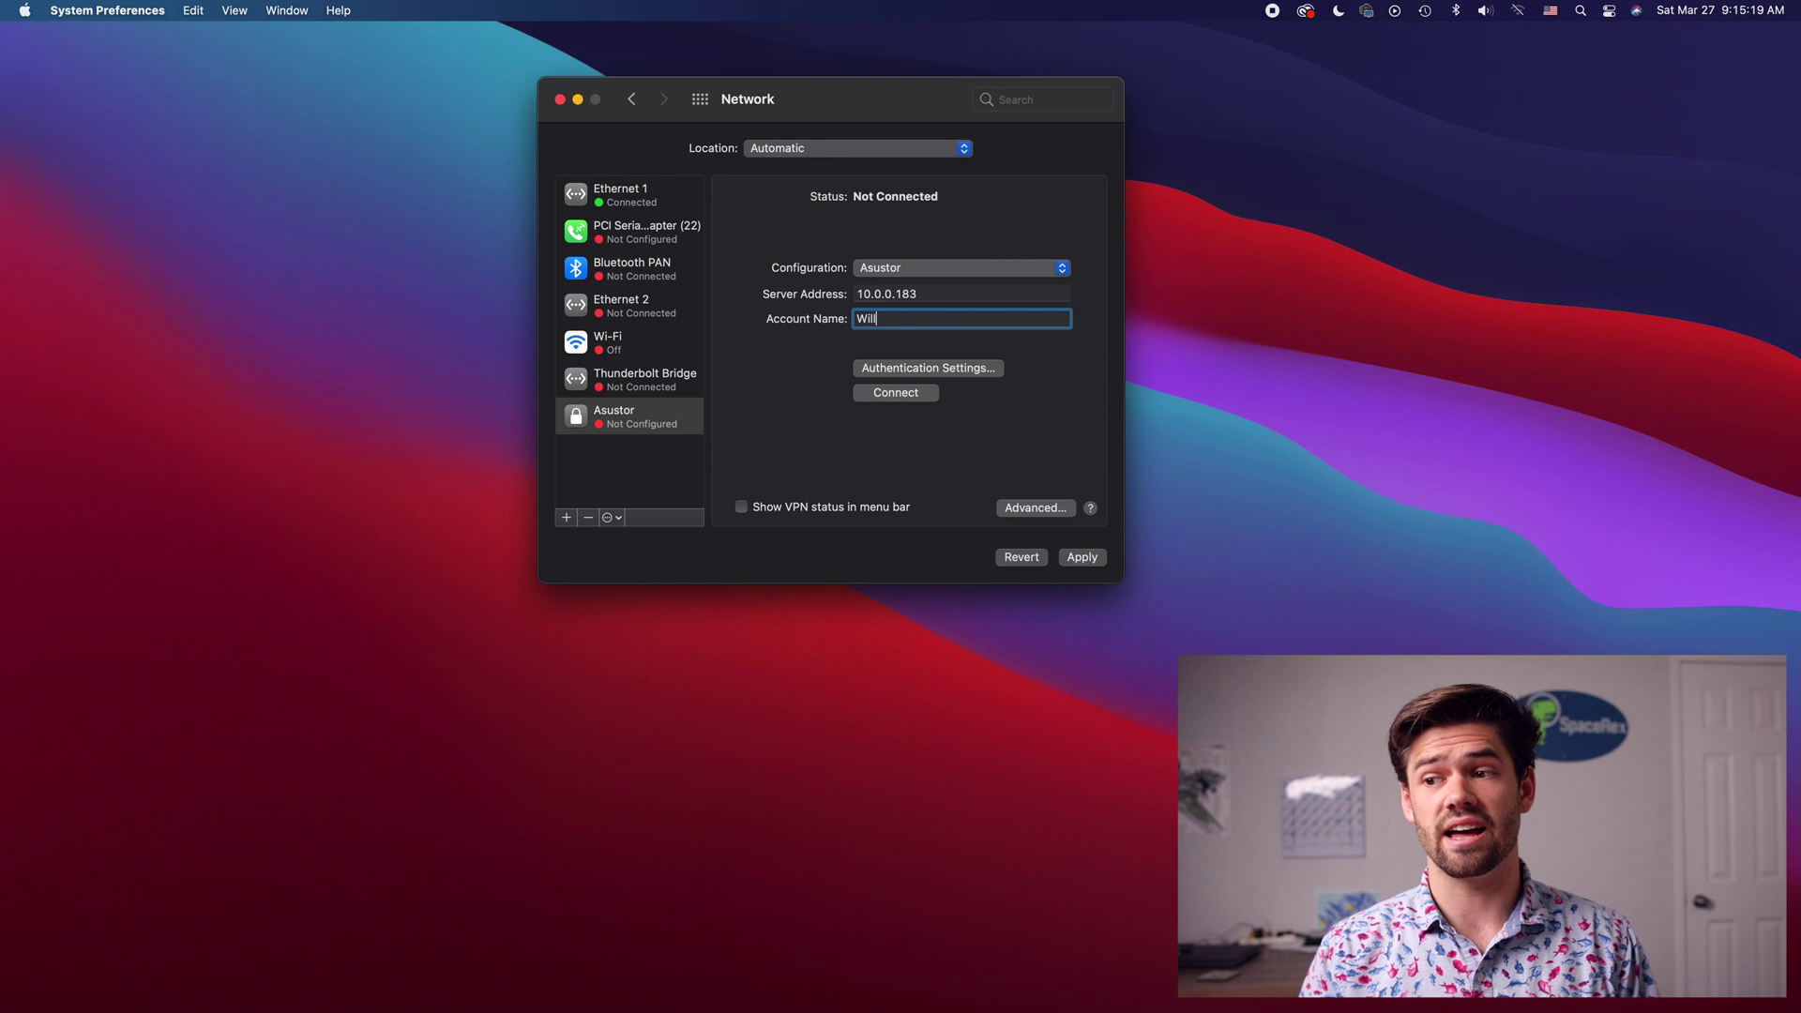
# Step: Enter the VPN shared secret and user password in Authentication Settings and save them
pyautogui.click(940, 369)
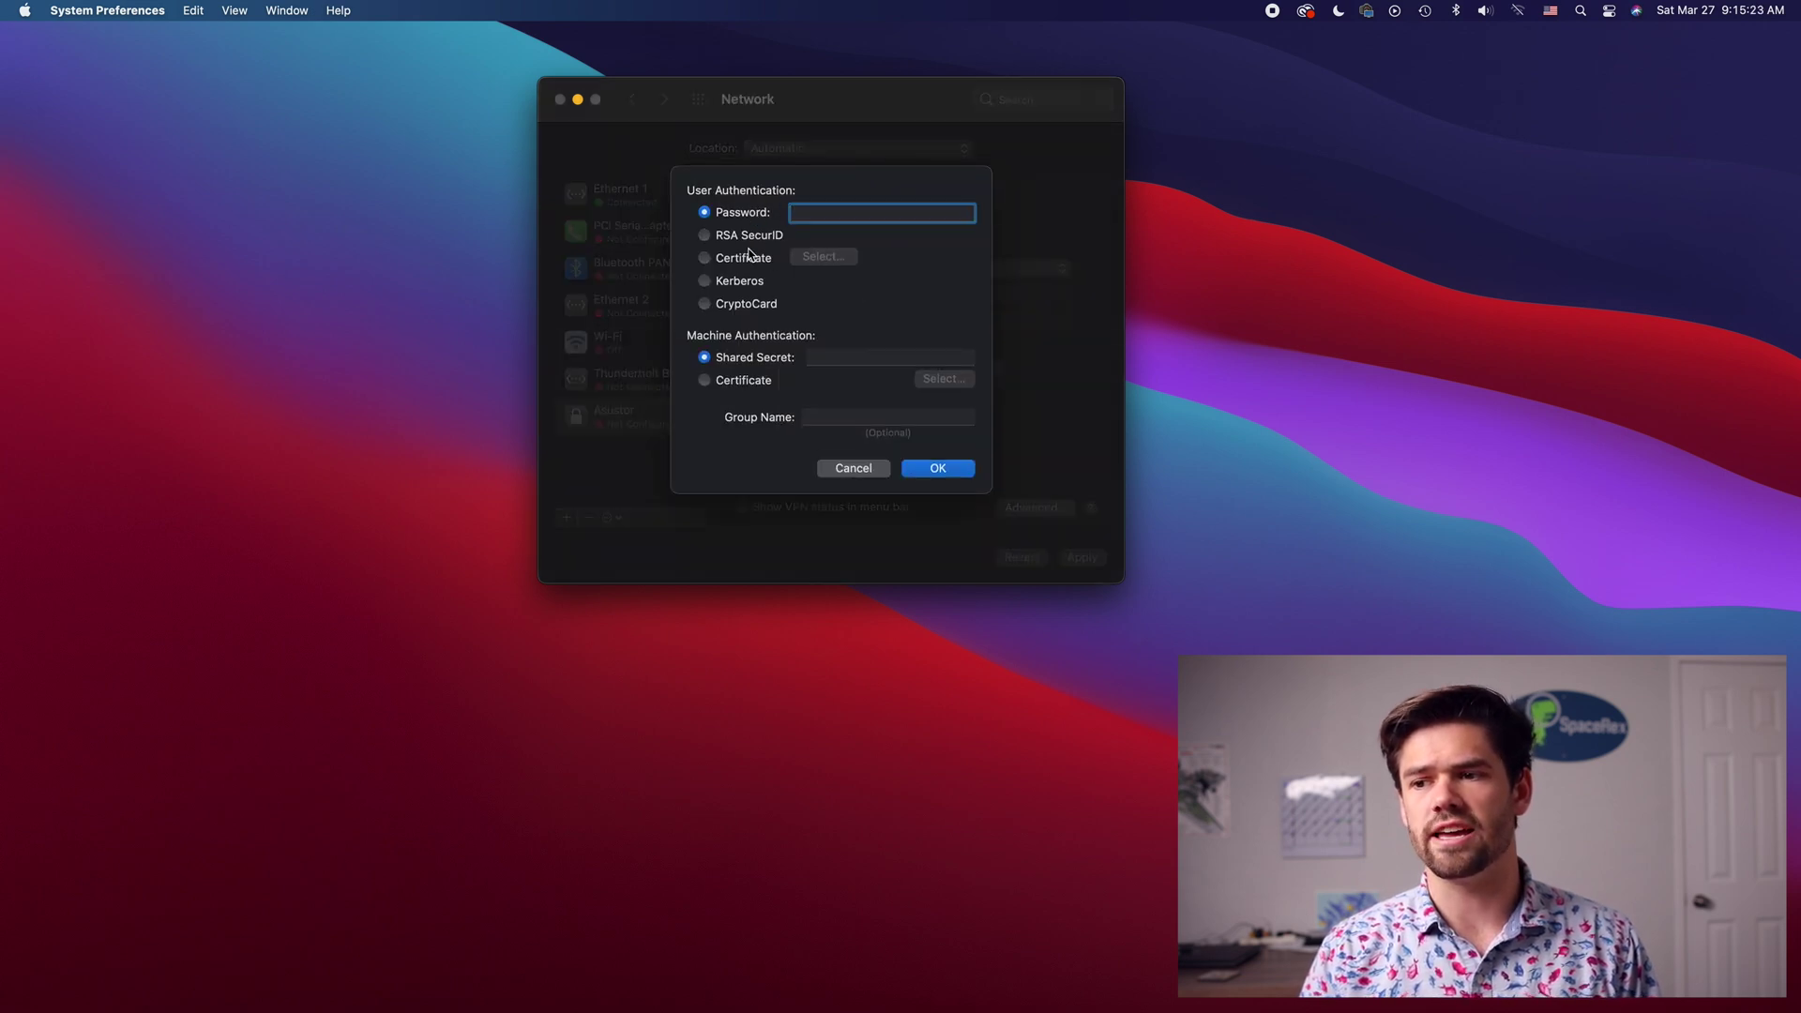
pyautogui.click(837, 355)
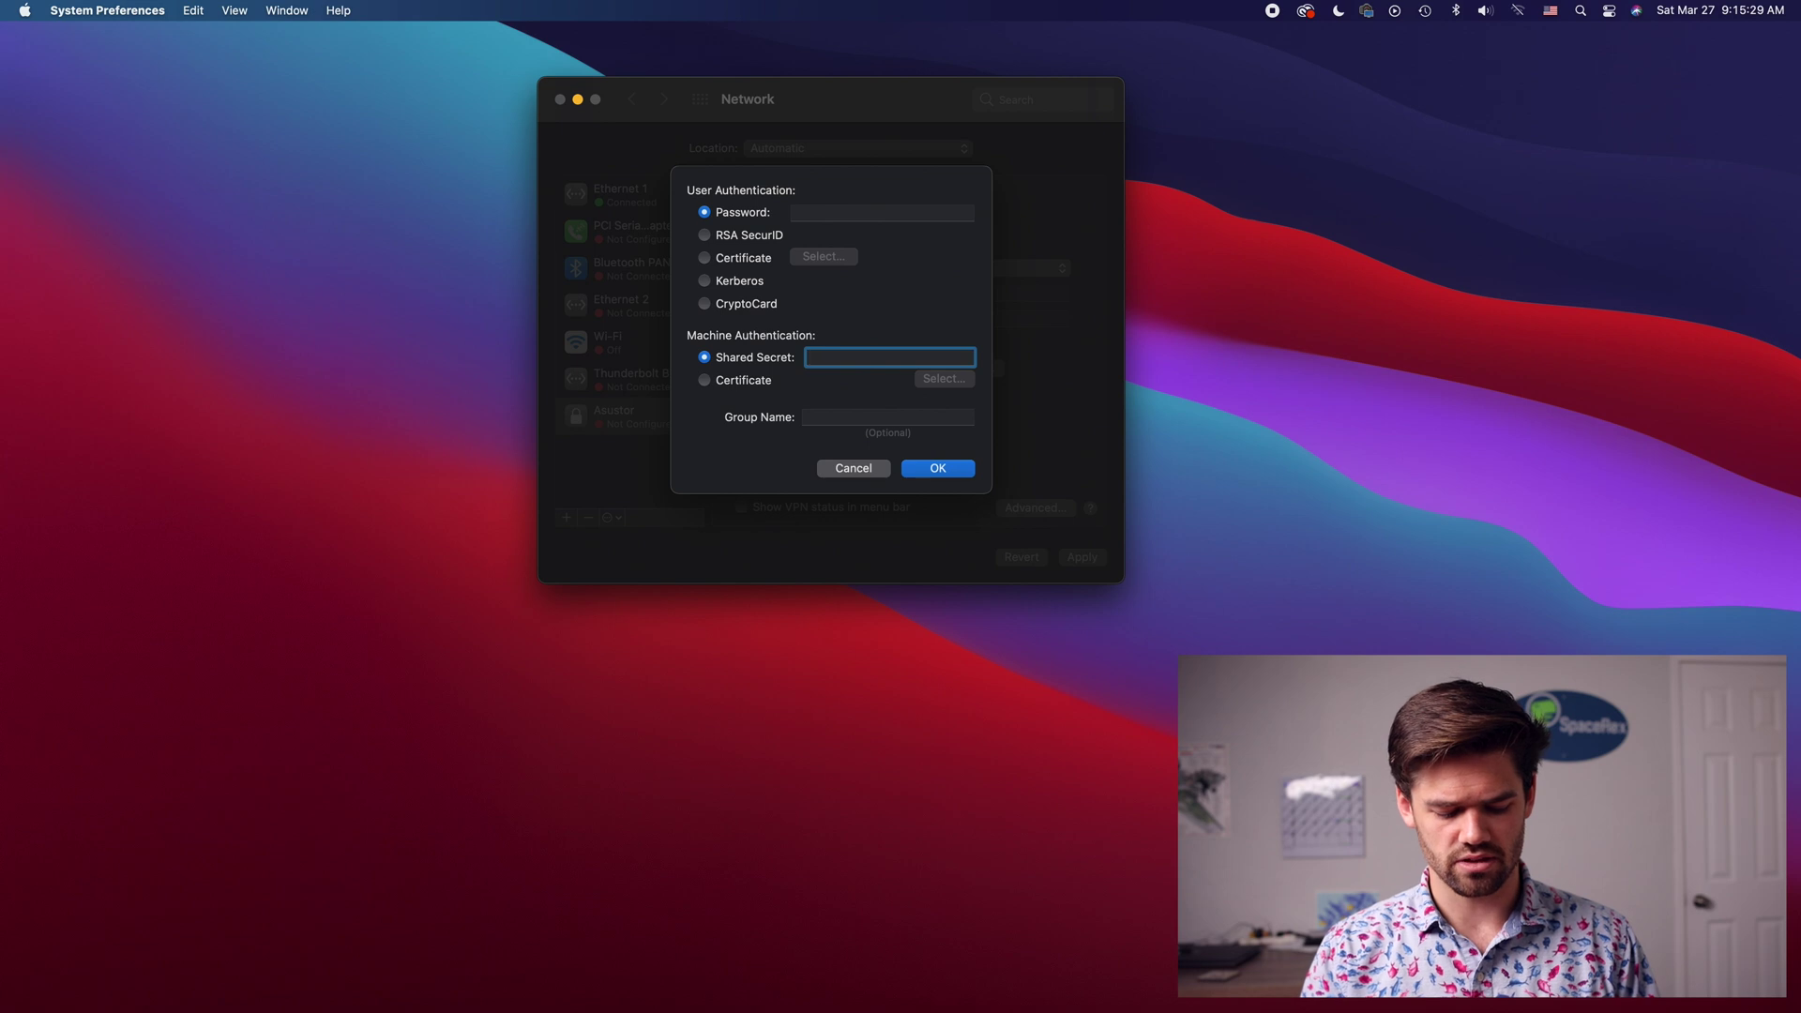
pyautogui.write('••••••••')
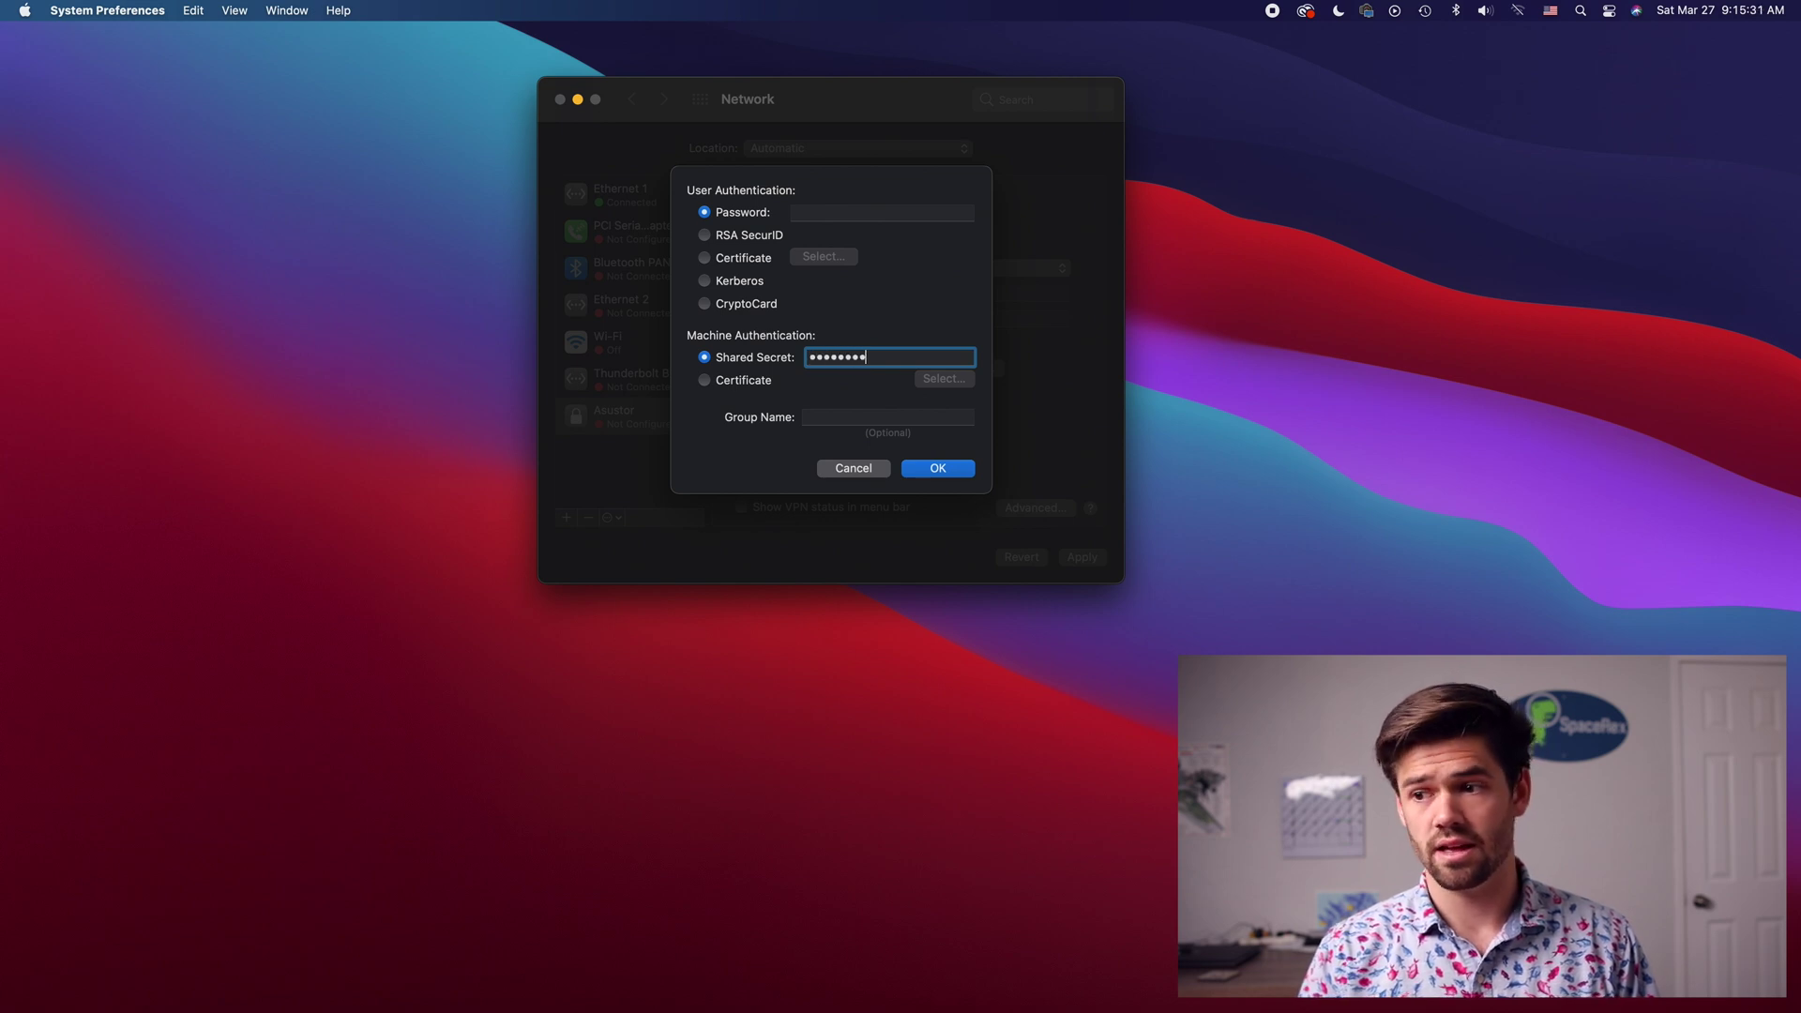
pyautogui.click(844, 212)
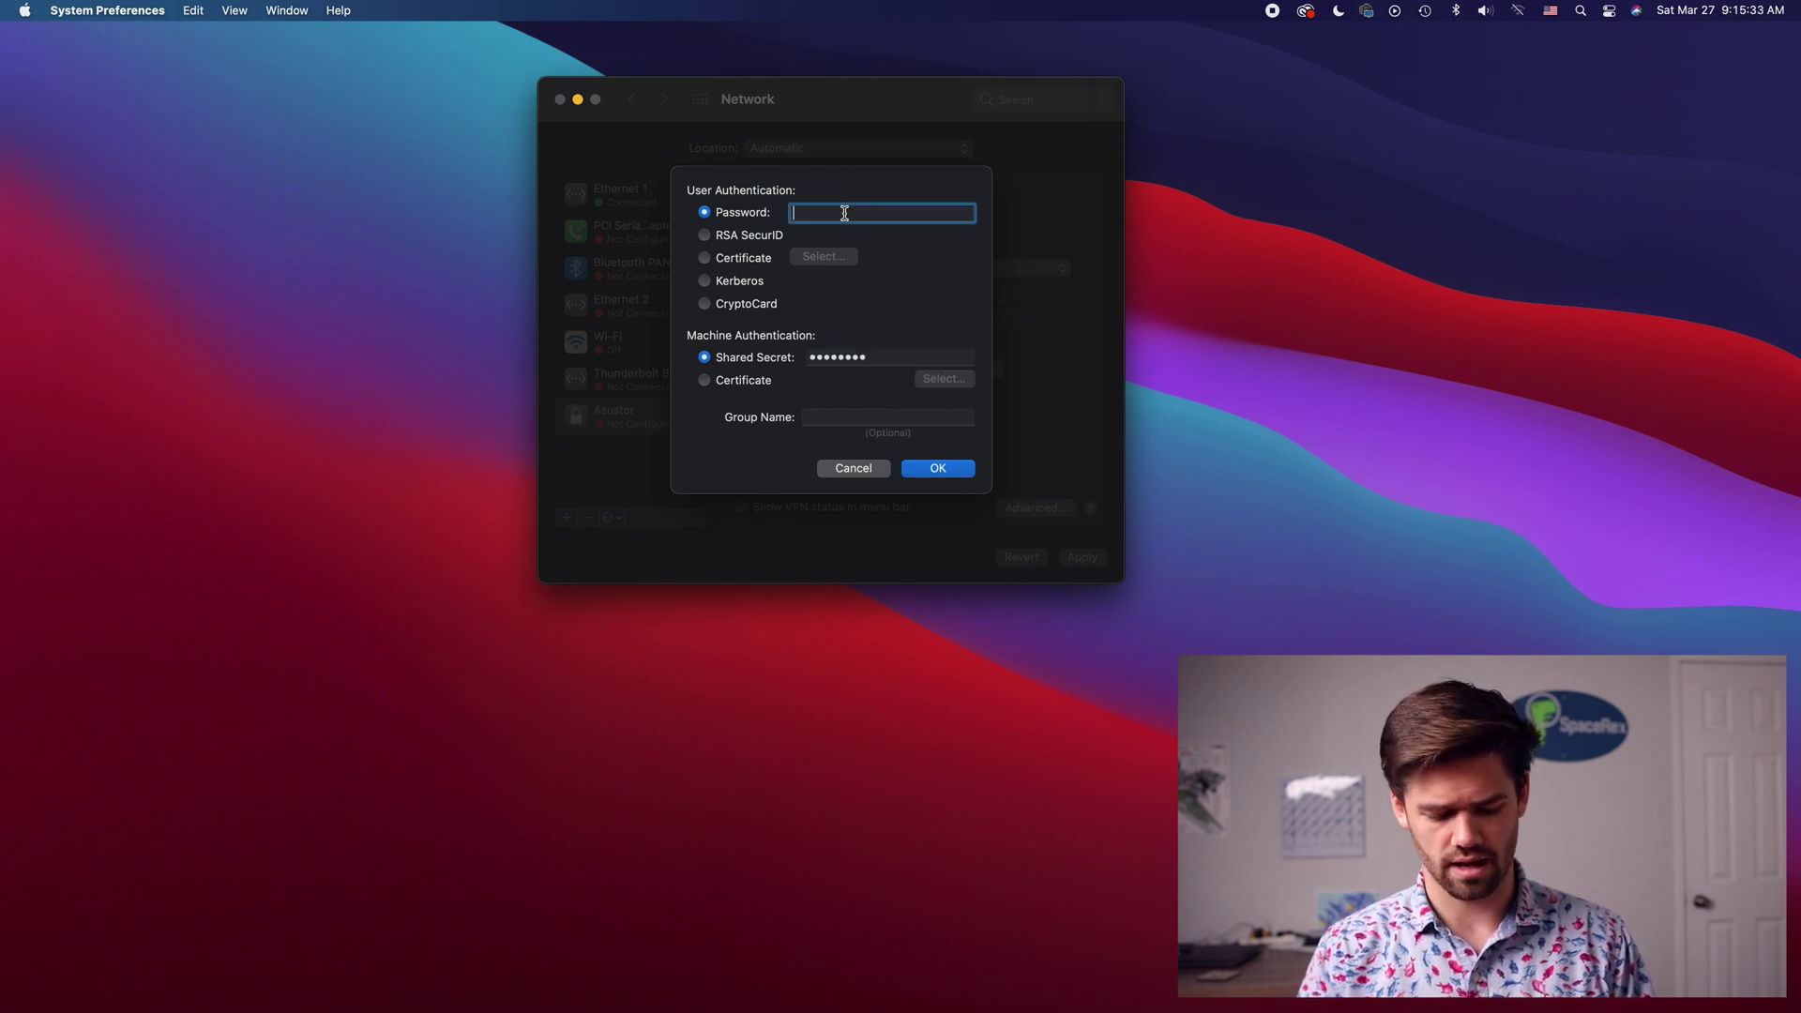
pyautogui.write('•••••••••')
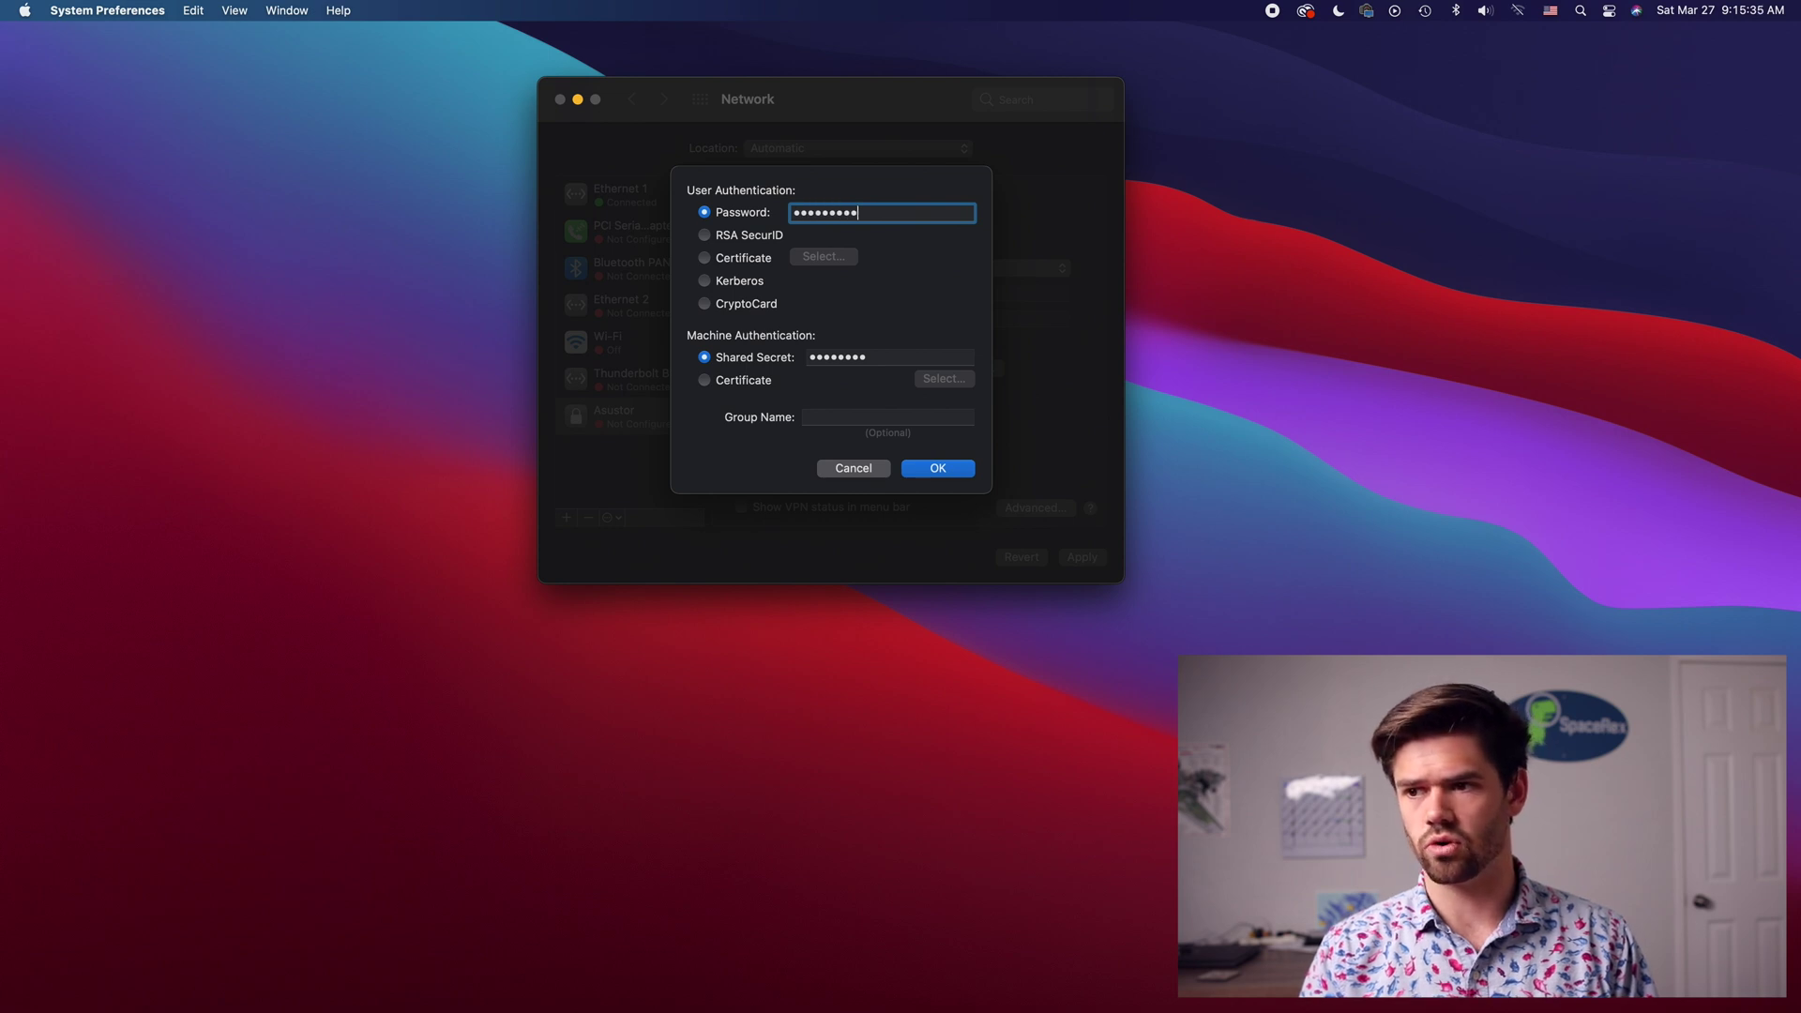
pyautogui.press('BackSpace')
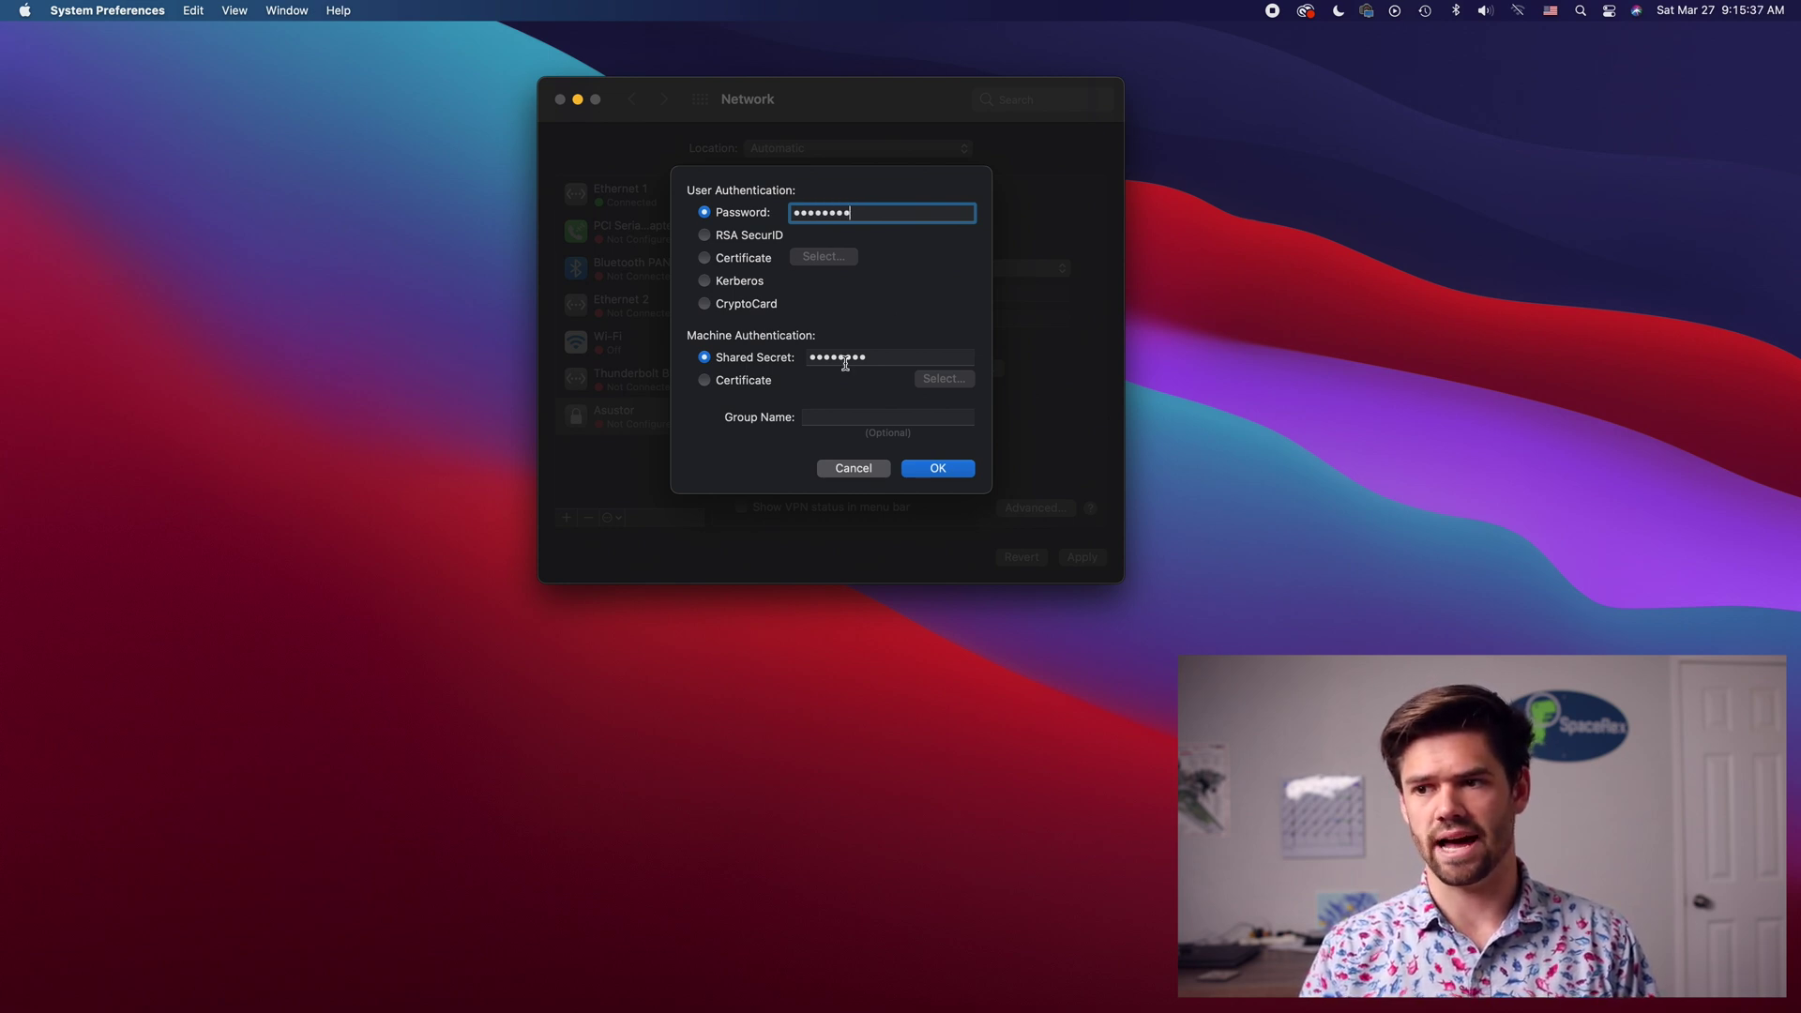
pyautogui.click(928, 474)
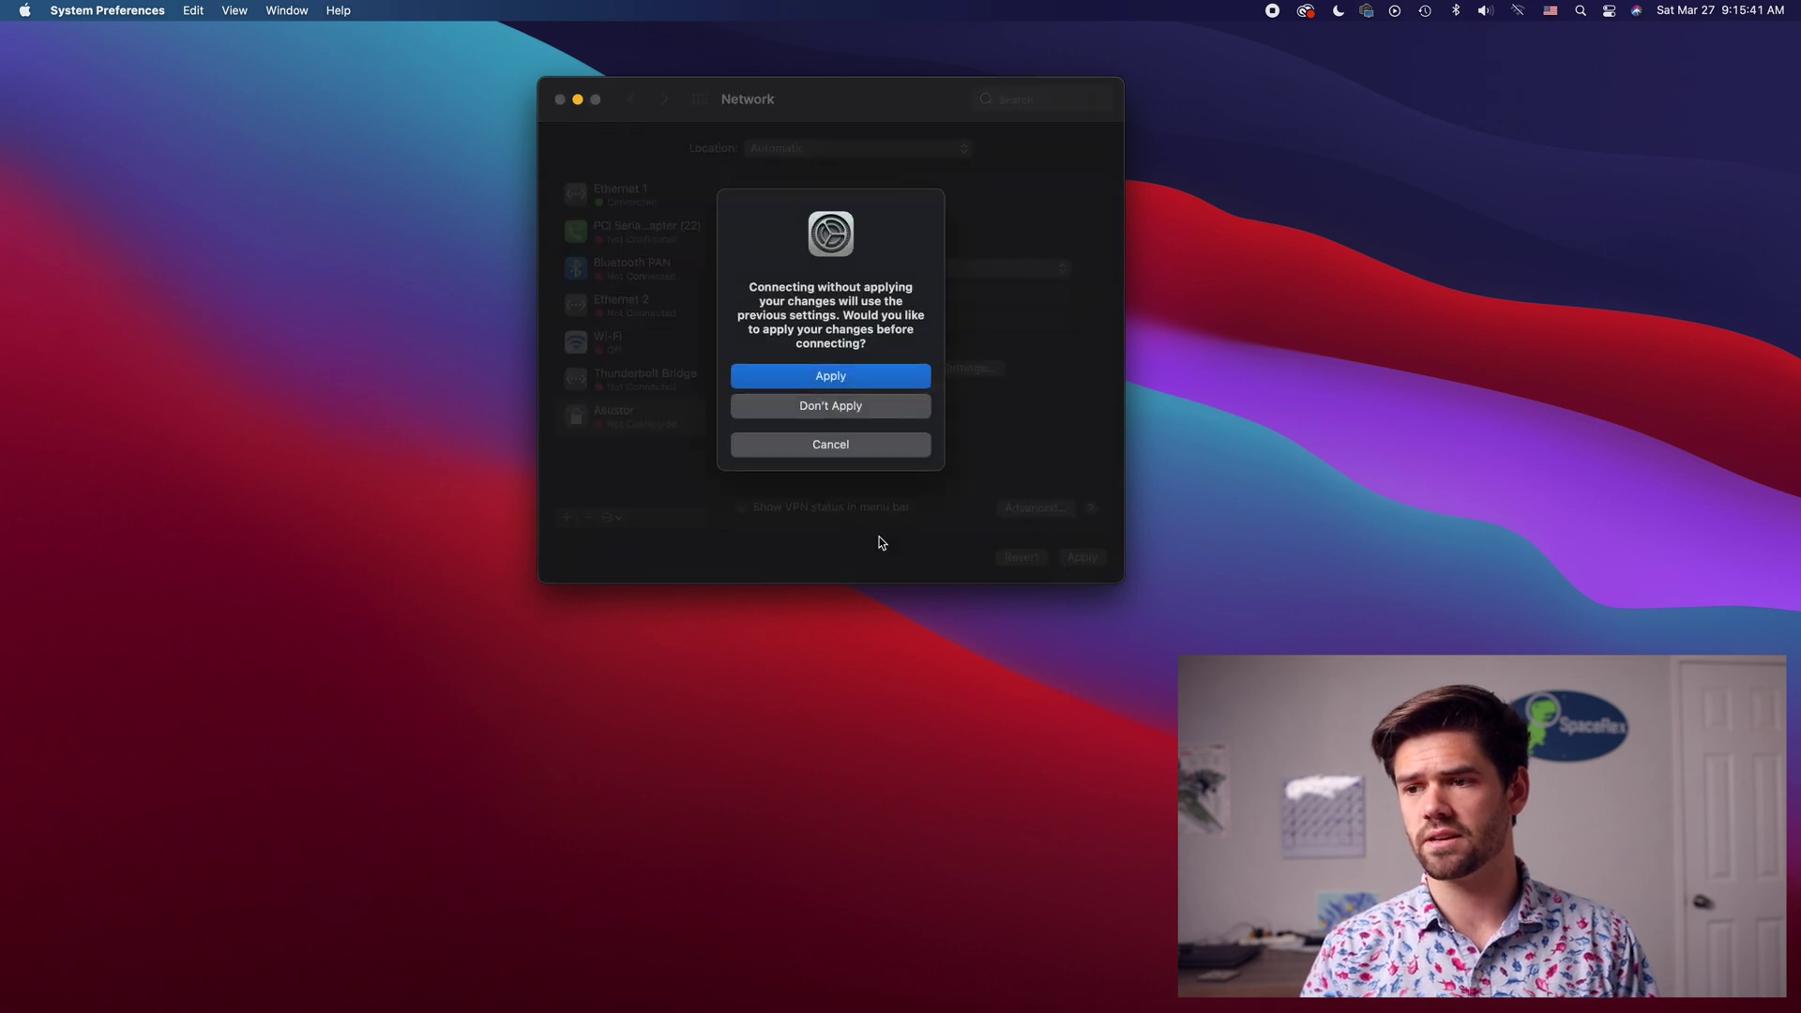
# Step: Apply the changes to connect the Asustor VPN (IP 10.10.10.2), then disconnect it
pyautogui.click(853, 375)
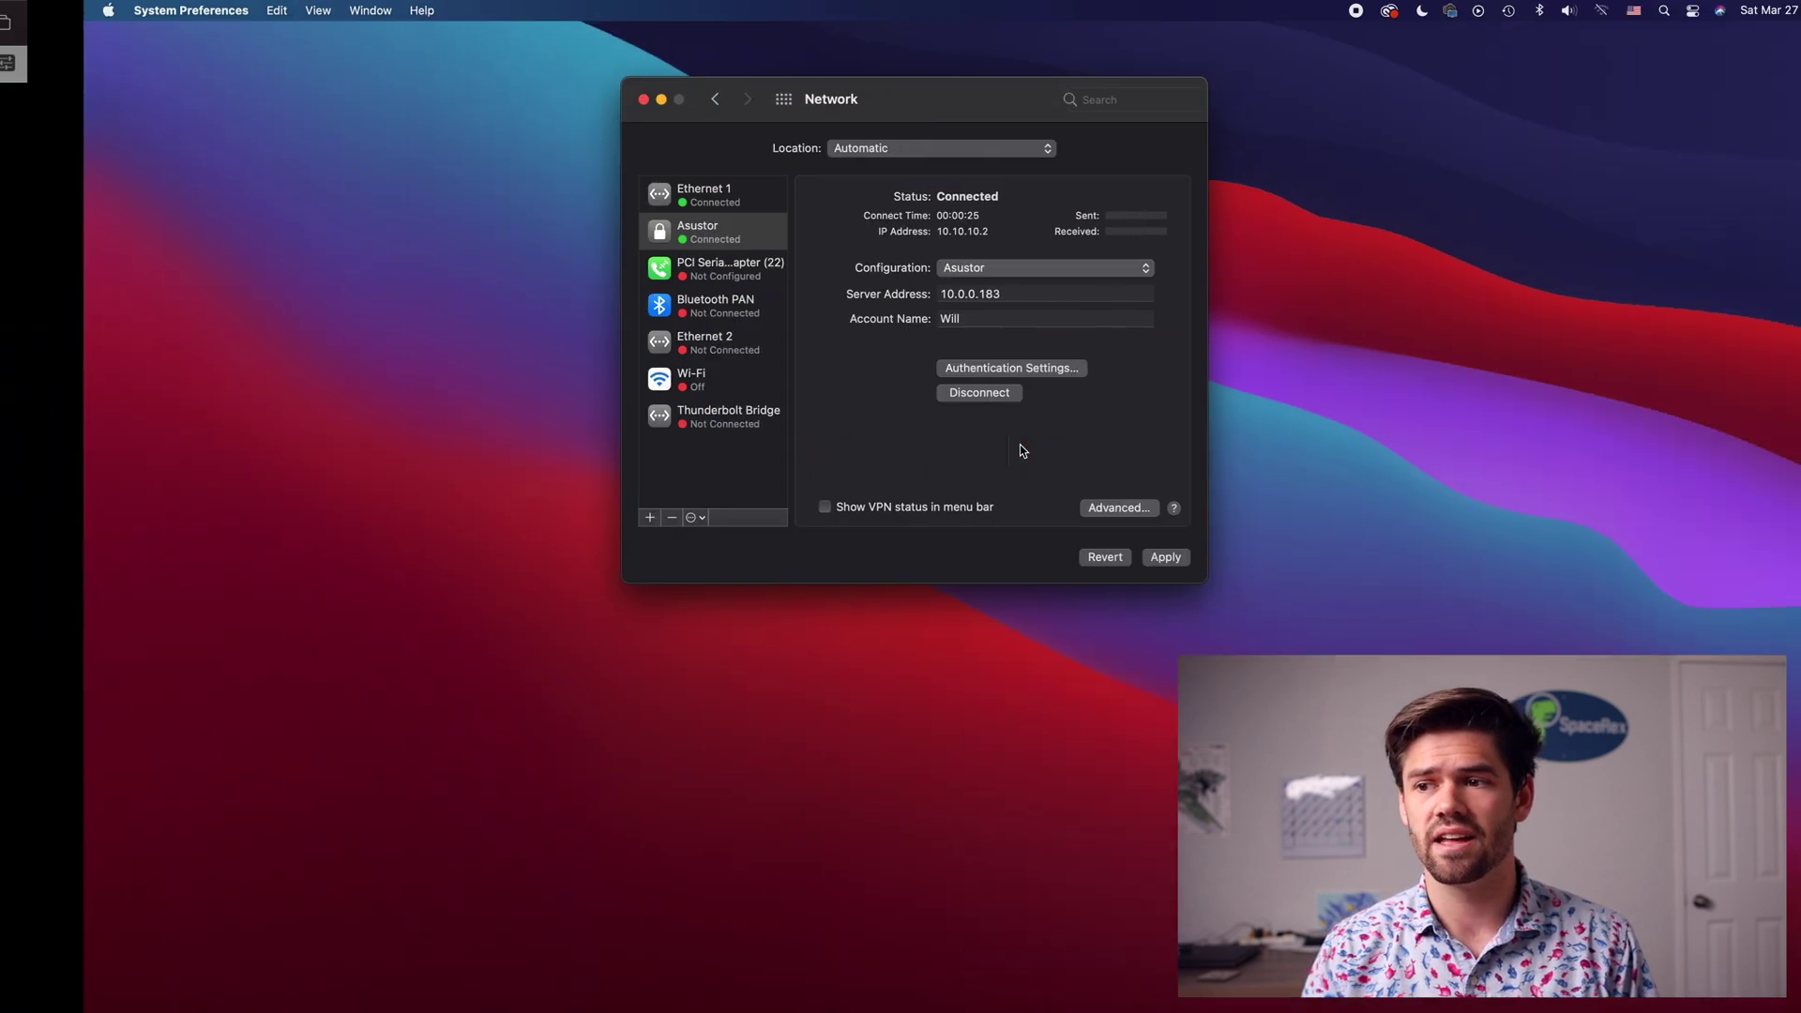
pyautogui.click(927, 394)
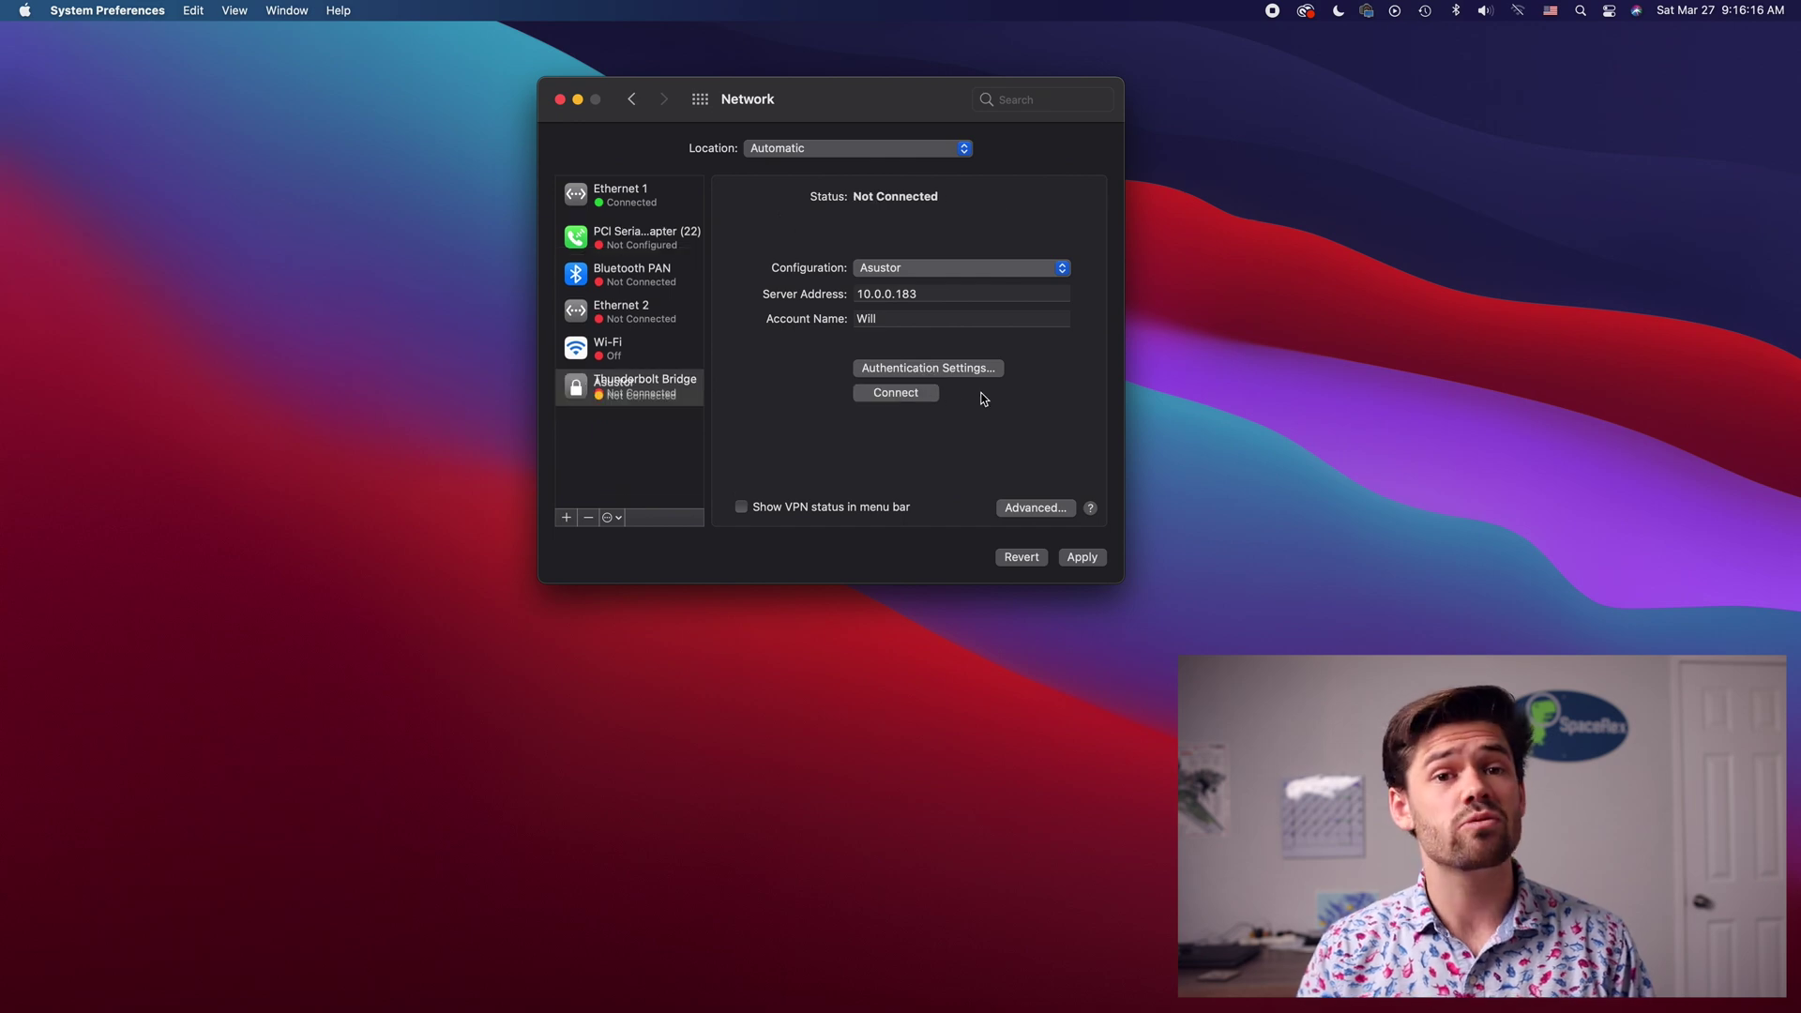